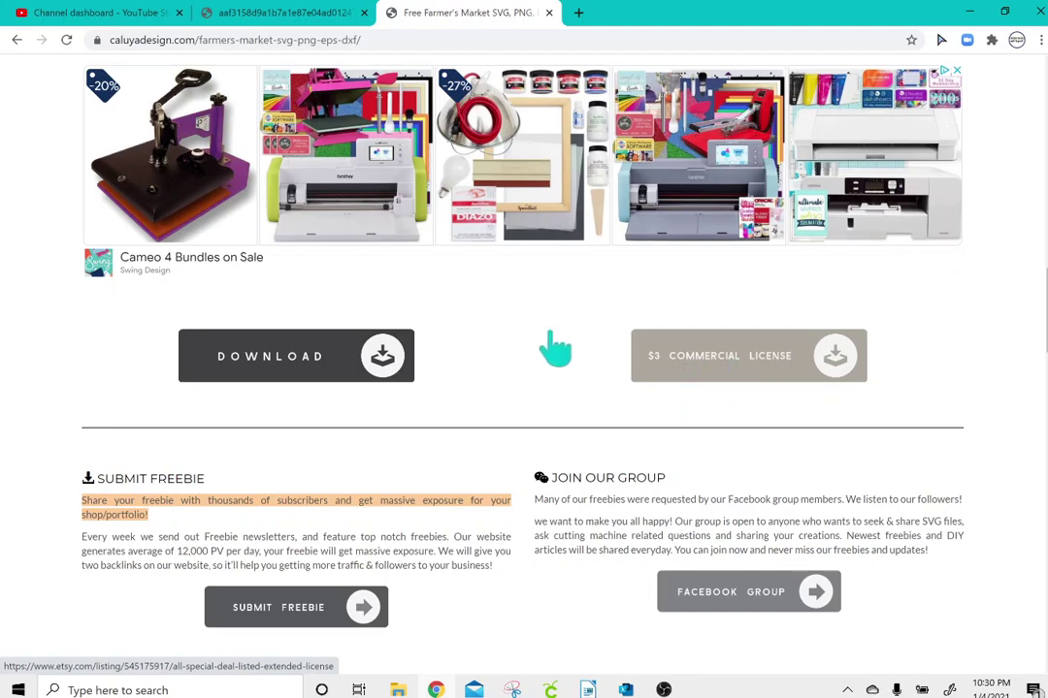
Download the free Farmer's Market SVG file and return to the freebie gallery
{"action": "left_click", "coordinate": [310, 359]}
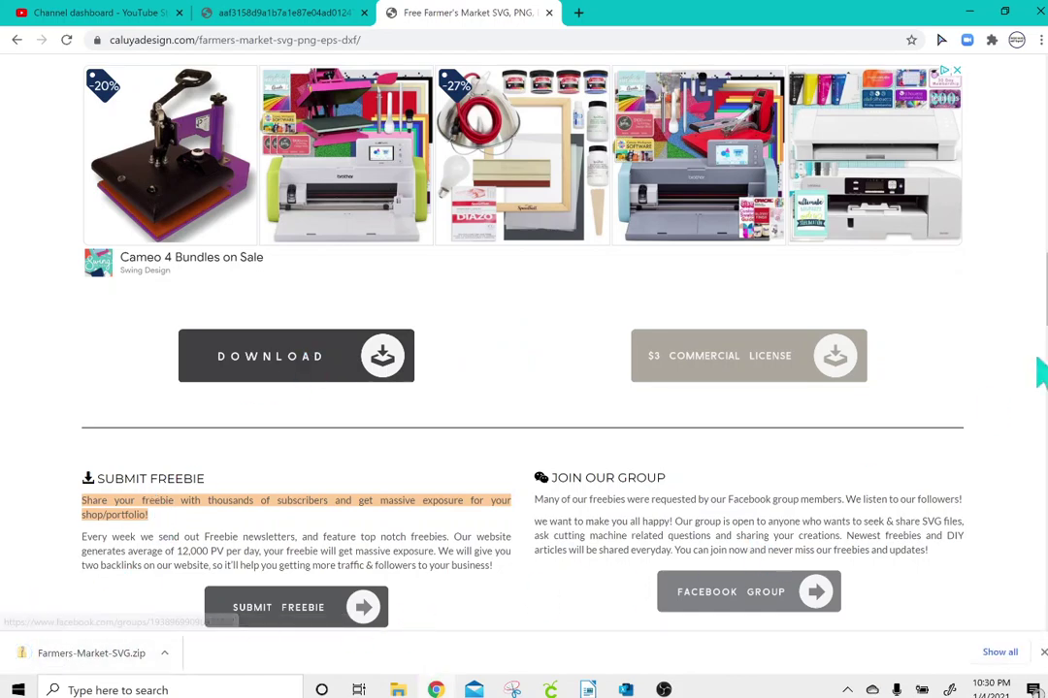
{"action": "scroll", "coordinate": [524, 340], "scroll_direction": "up", "scroll_amount": 6}
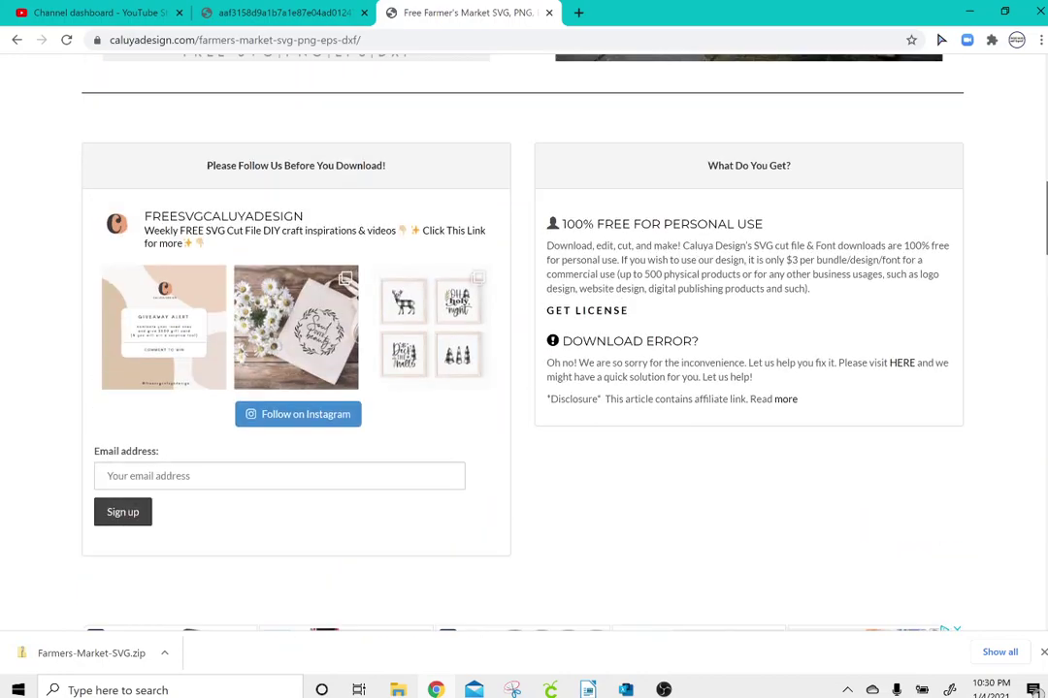
{"action": "left_click", "coordinate": [16, 40]}
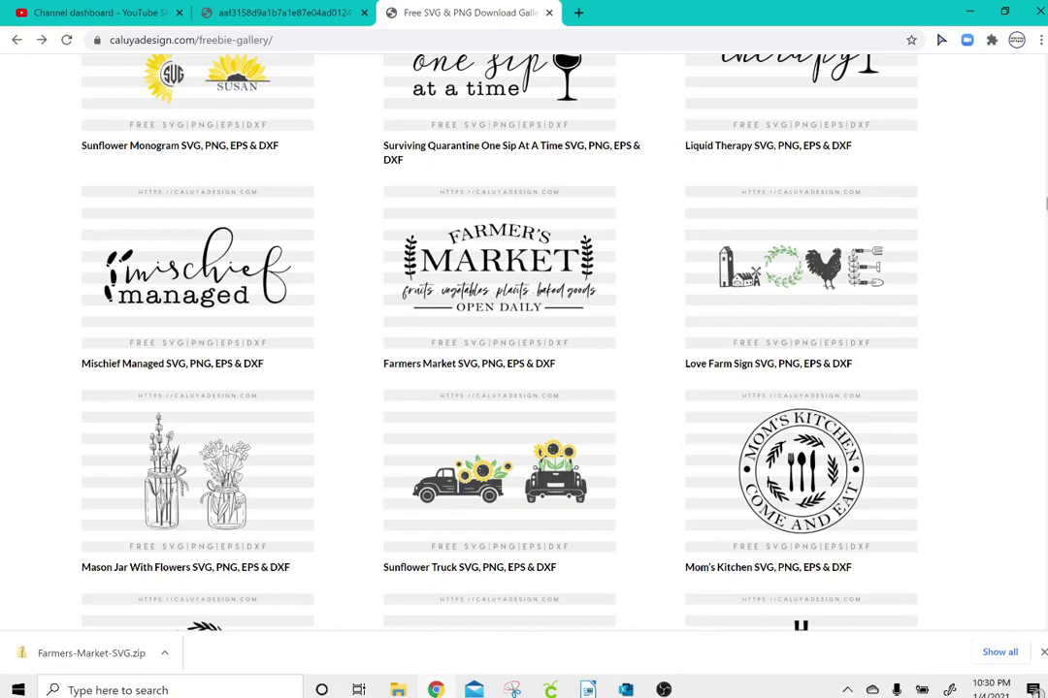
Find the Spring Truck SVG design in the freebie gallery and open its page
{"action": "scroll", "coordinate": [524, 340], "scroll_direction": "down", "scroll_amount": 12}
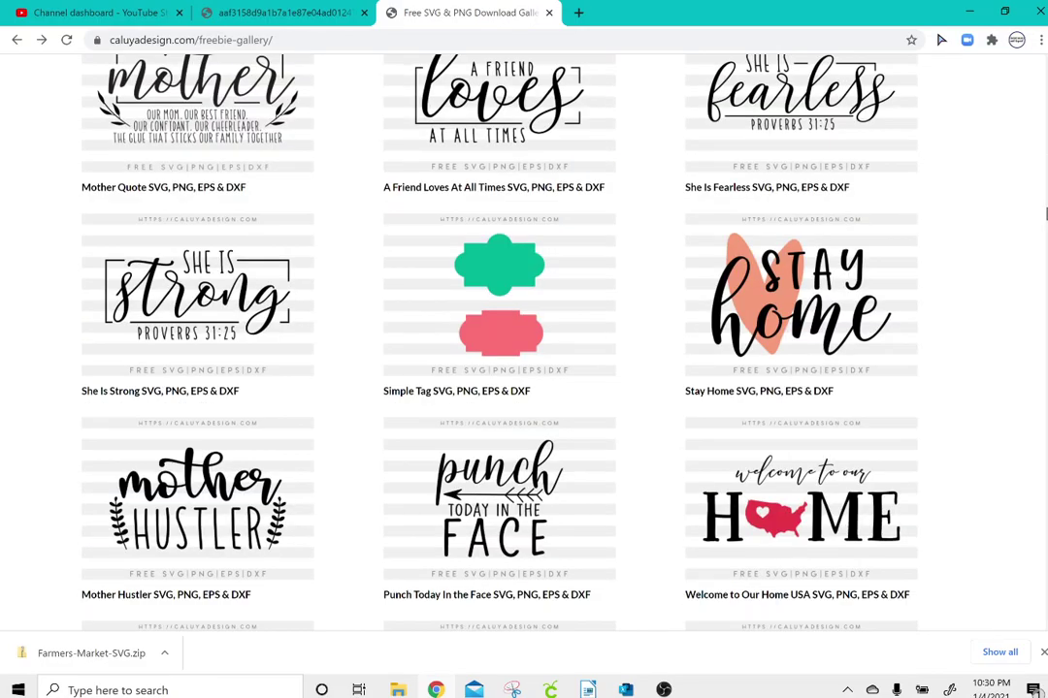
{"action": "scroll", "coordinate": [523, 339], "scroll_direction": "down", "scroll_amount": 10}
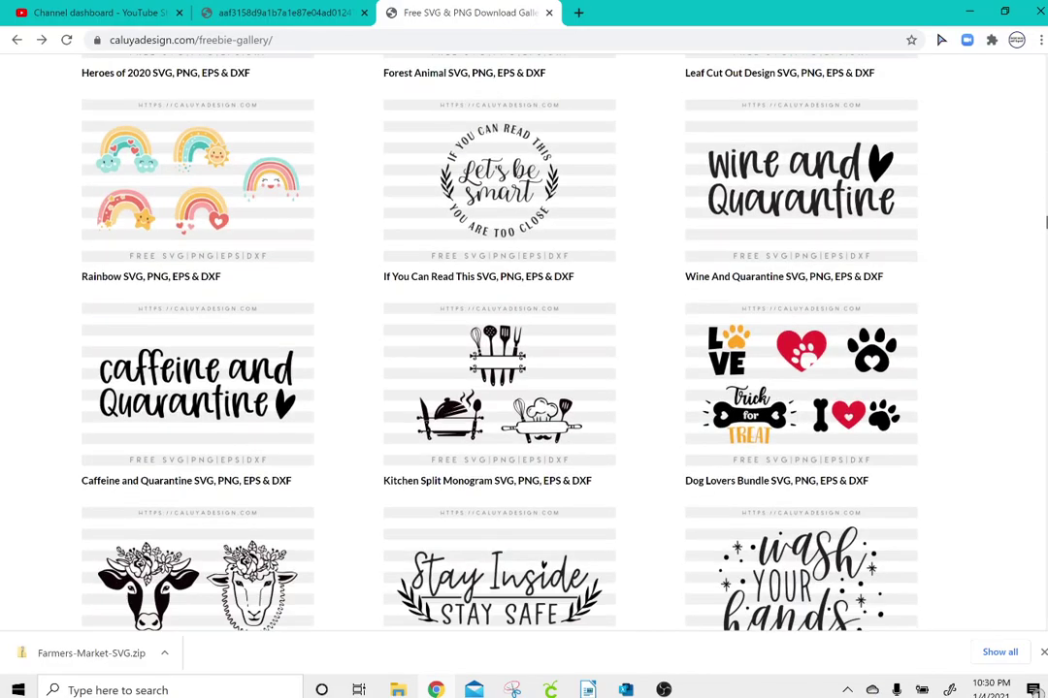
{"action": "scroll", "coordinate": [524, 340], "scroll_direction": "down", "scroll_amount": 6}
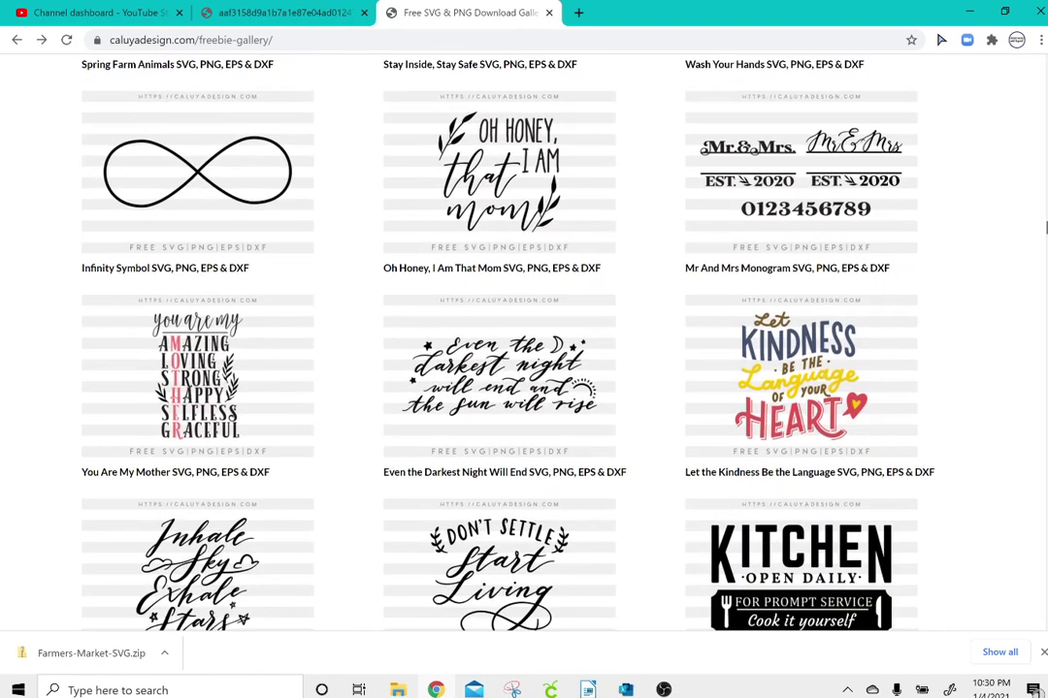
{"action": "scroll", "coordinate": [524, 340], "scroll_direction": "down", "scroll_amount": 6}
{"action": "scroll", "coordinate": [524, 340], "scroll_direction": "down", "scroll_amount": 3}
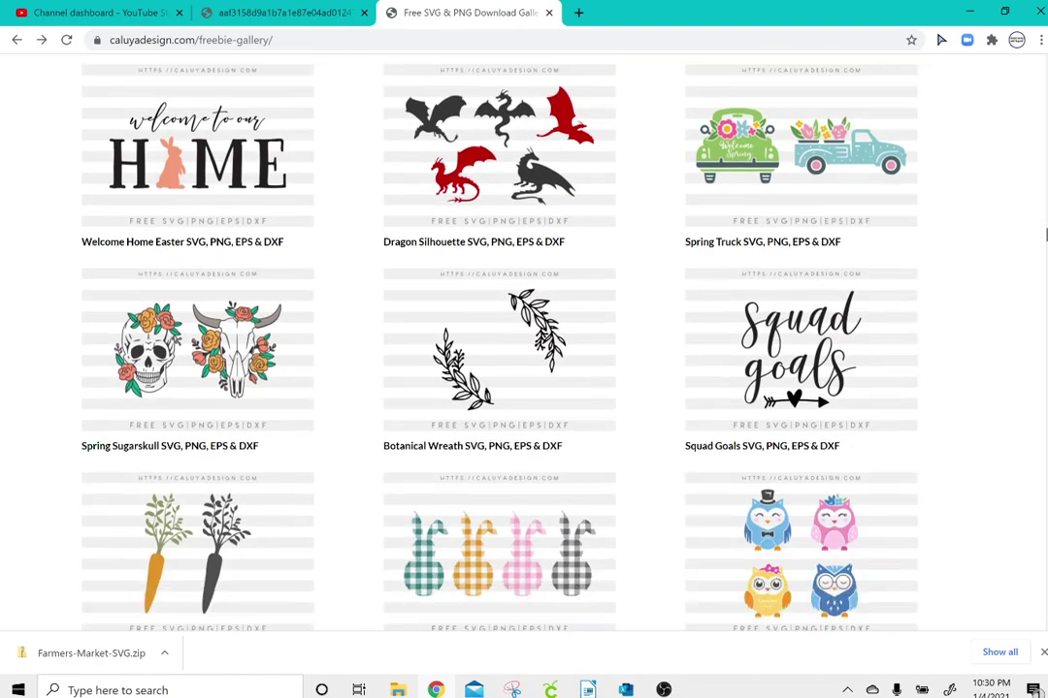
{"action": "left_click", "coordinate": [853, 169]}
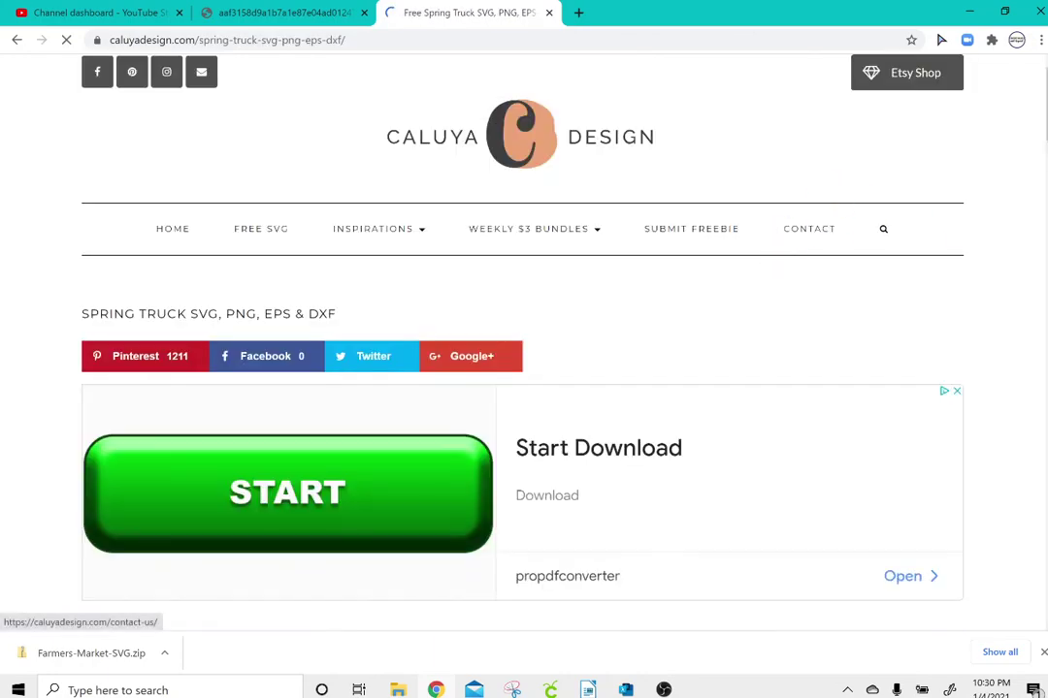
Download the free Spring Truck SVG file from its design page
{"action": "scroll", "coordinate": [1043, 260], "scroll_direction": "down", "scroll_amount": 10}
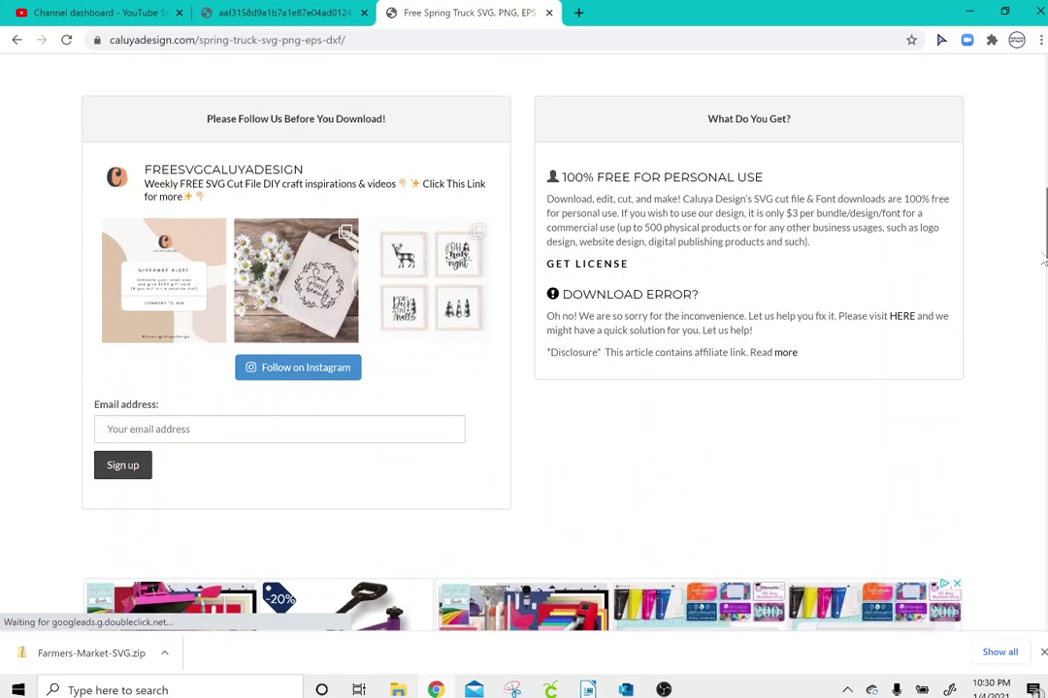
{"action": "left_click_drag", "start_coordinate": [1043, 260], "coordinate": [1031, 325]}
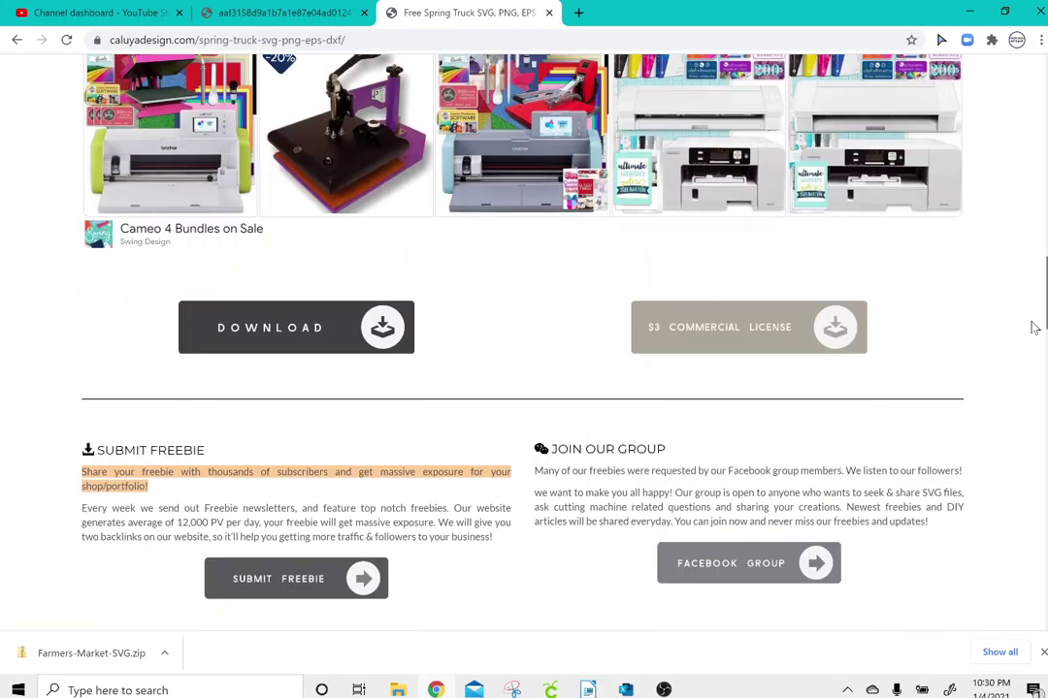
{"action": "left_click", "coordinate": [367, 323]}
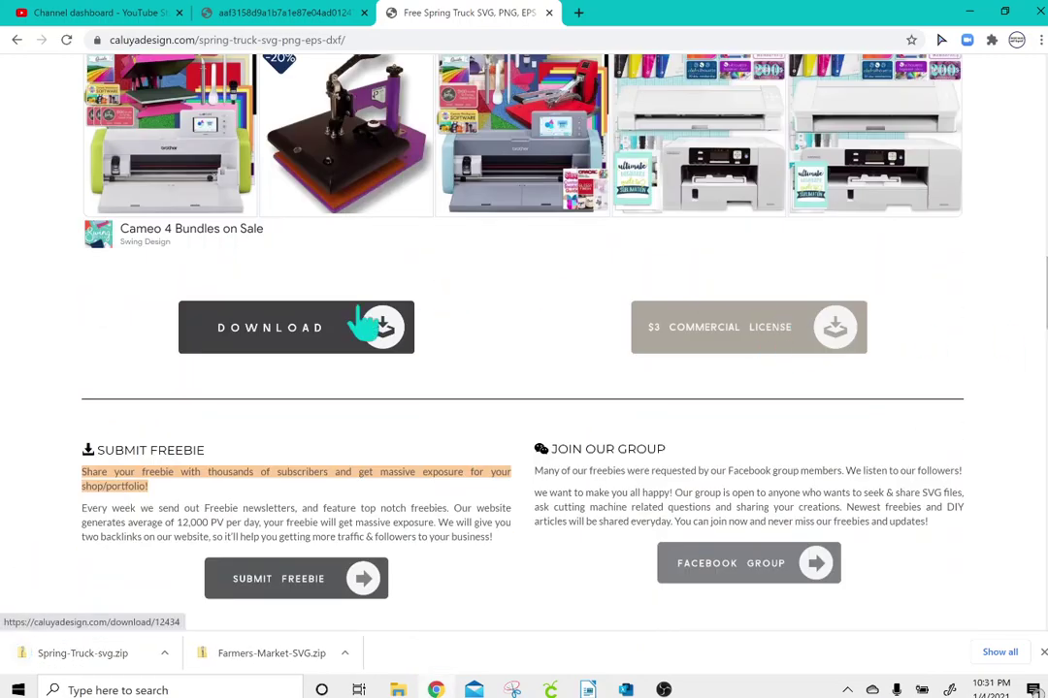
Switch to Cricut Design Space and try to upload the zipped Farmers-Market-SVG file from Downloads as an image
{"action": "left_click", "coordinate": [550, 690]}
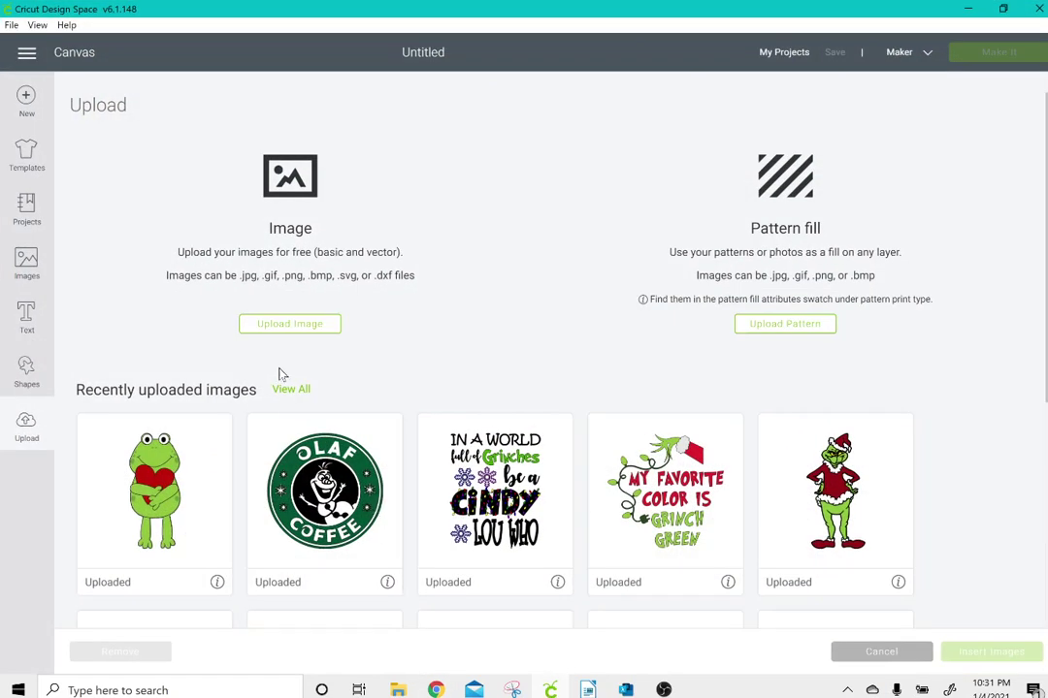
{"action": "left_click", "coordinate": [272, 330]}
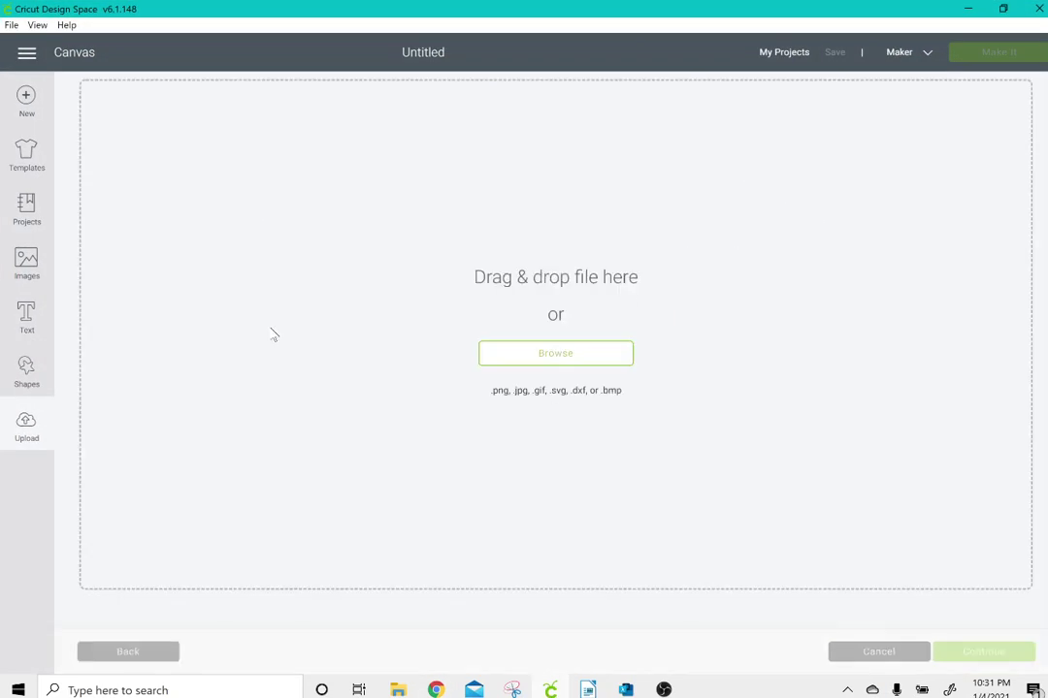
{"action": "left_click", "coordinate": [505, 357]}
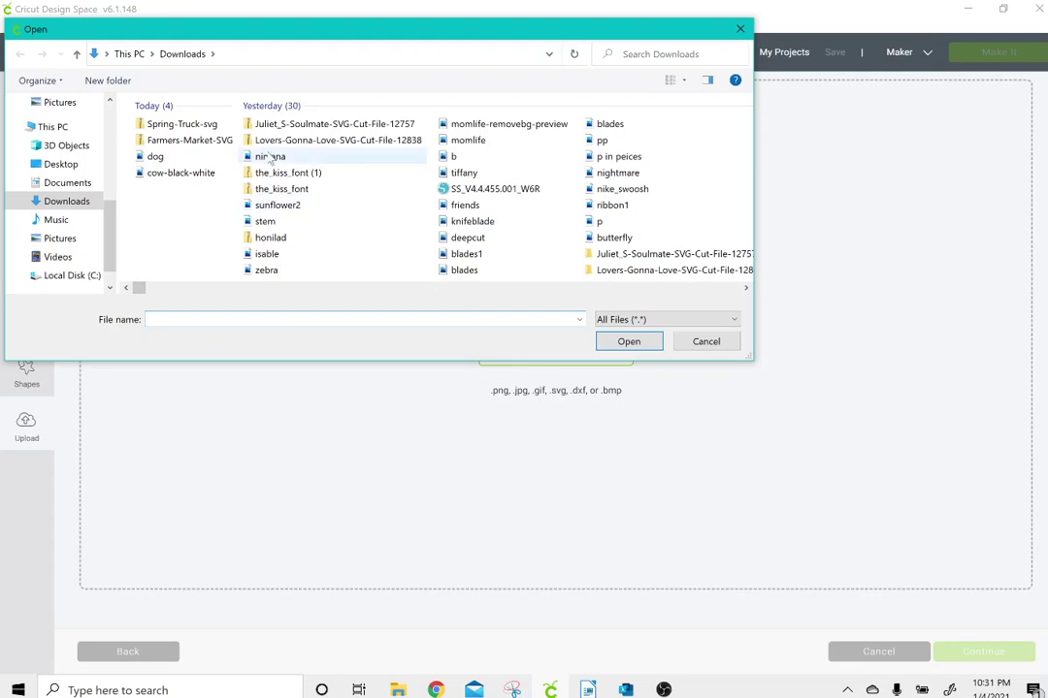
{"action": "double_click", "coordinate": [203, 141]}
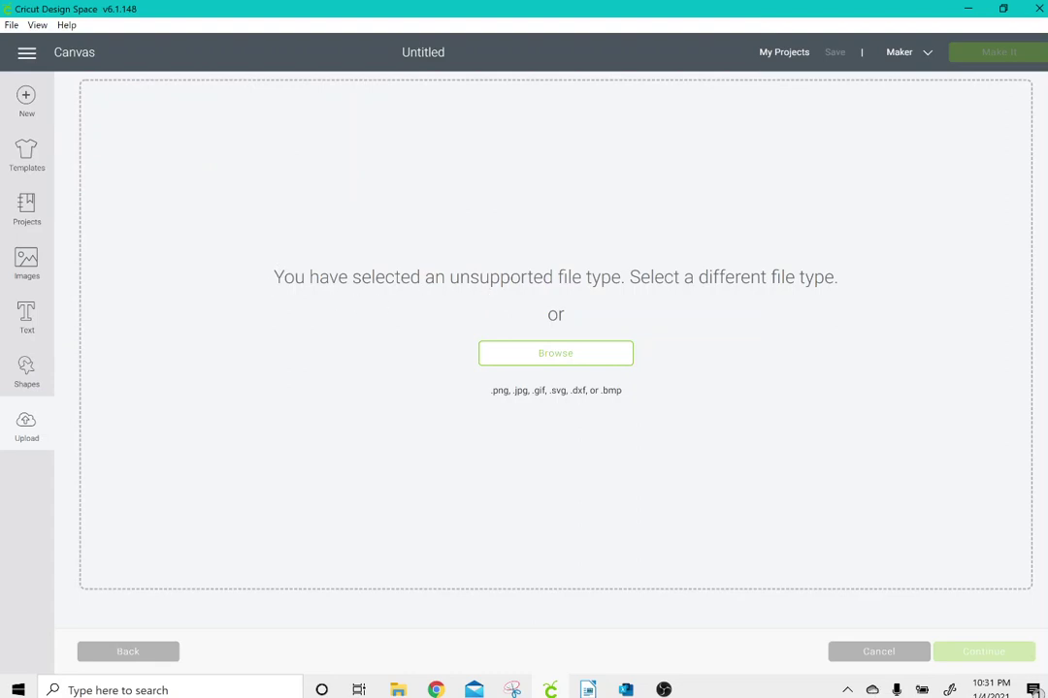
Switch to File Explorer and extract the Farmers-Market-SVG zip into its default folder in Downloads
{"action": "left_click", "coordinate": [398, 690]}
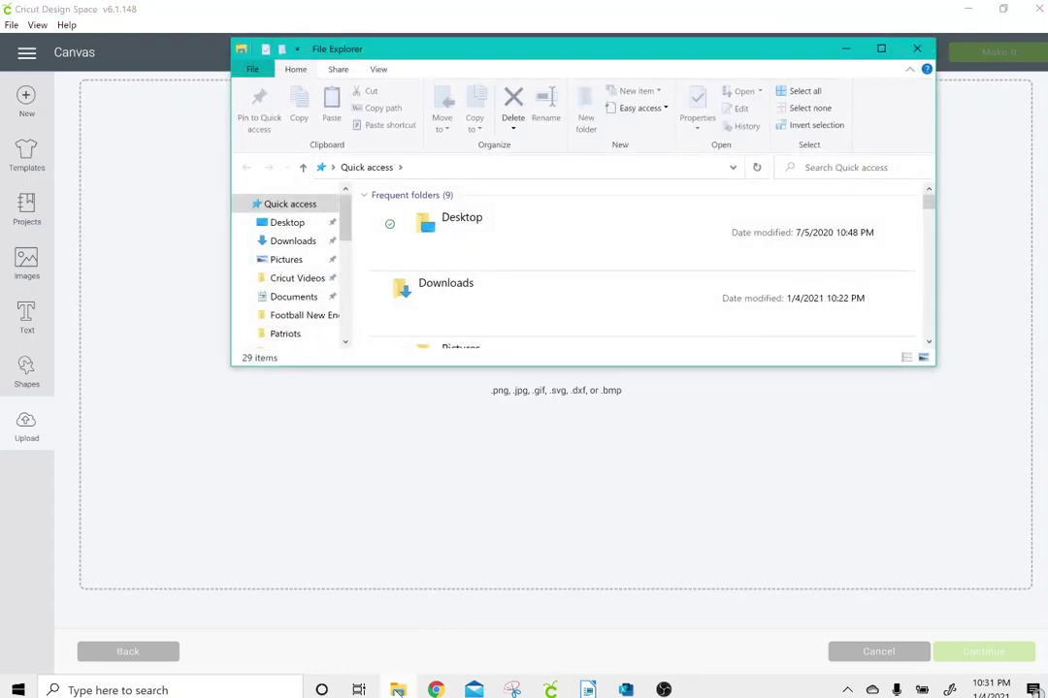
{"action": "left_click", "coordinate": [881, 48]}
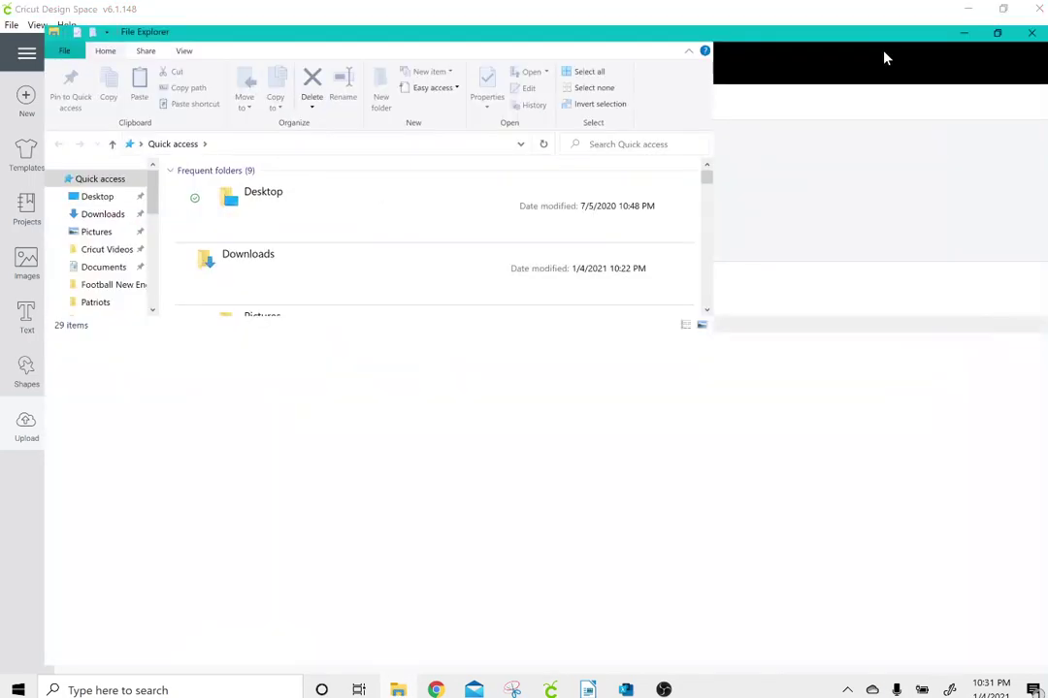
{"action": "left_click", "coordinate": [65, 201]}
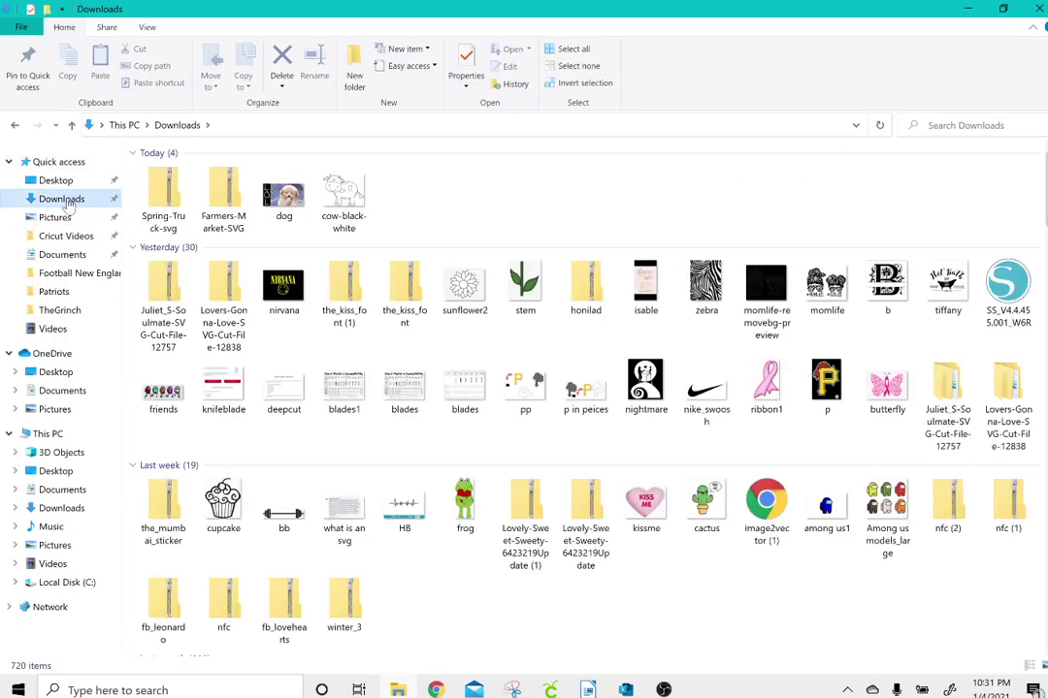
{"action": "double_click", "coordinate": [218, 206]}
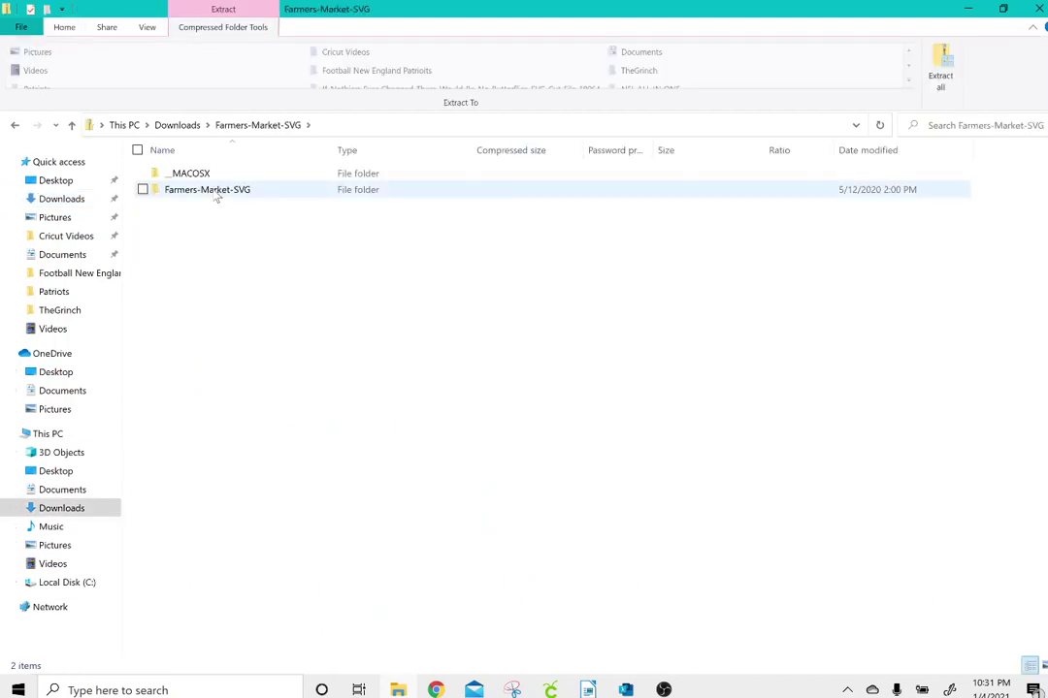
{"action": "left_click", "coordinate": [946, 74]}
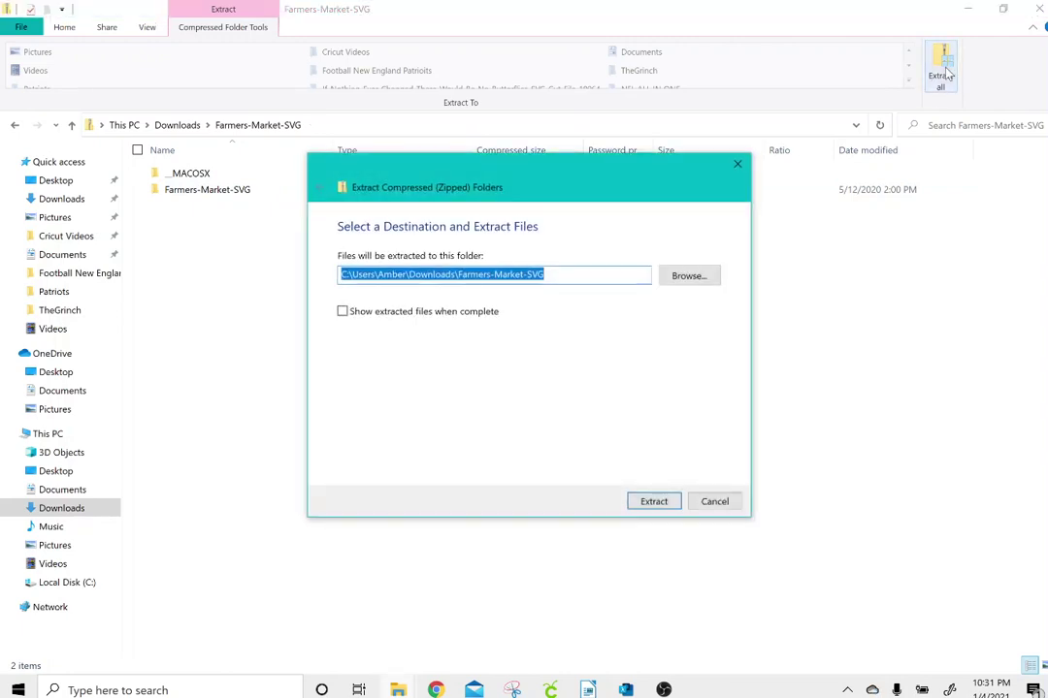
{"action": "left_click", "coordinate": [648, 502]}
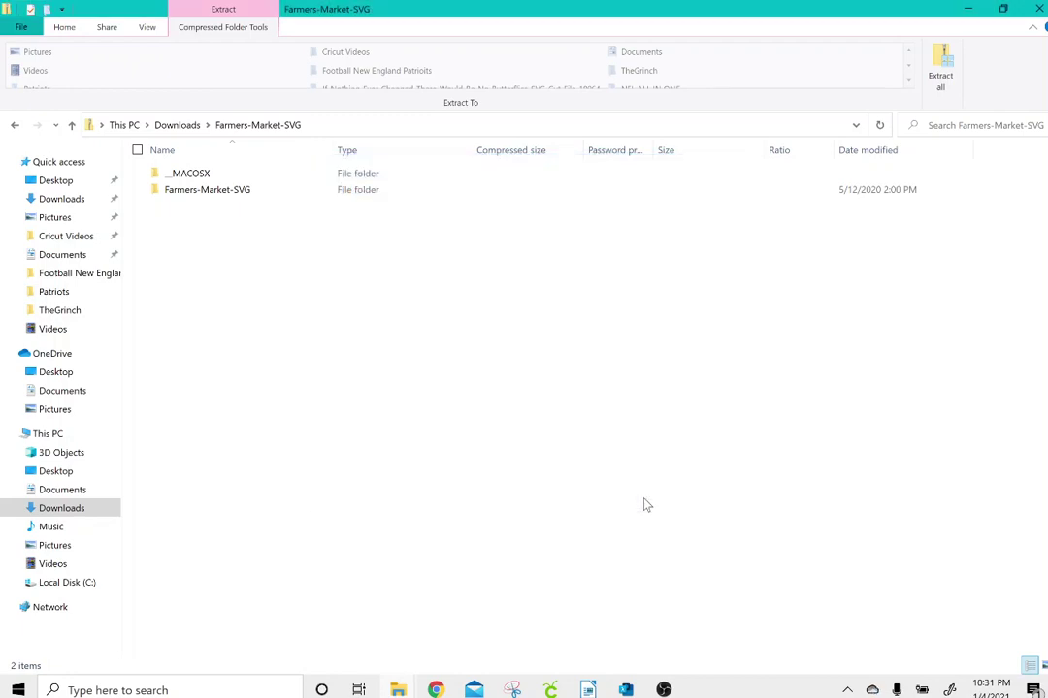
Extract the Spring-Truck-svg zip into Downloads and return to the Downloads folder
{"action": "left_click", "coordinate": [70, 199]}
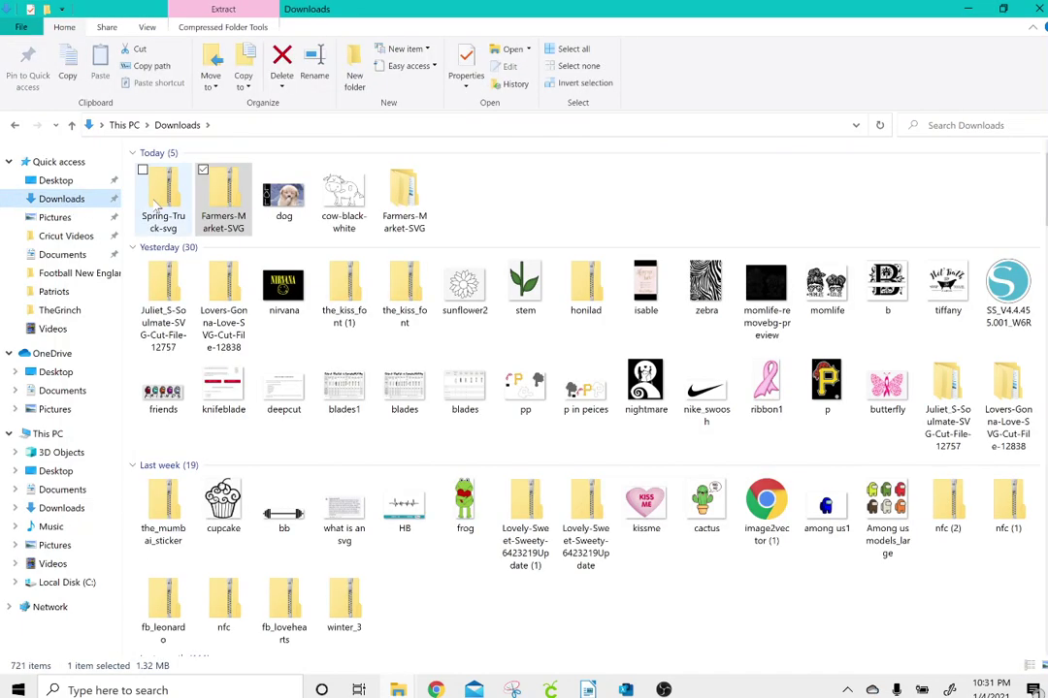
{"action": "double_click", "coordinate": [155, 197]}
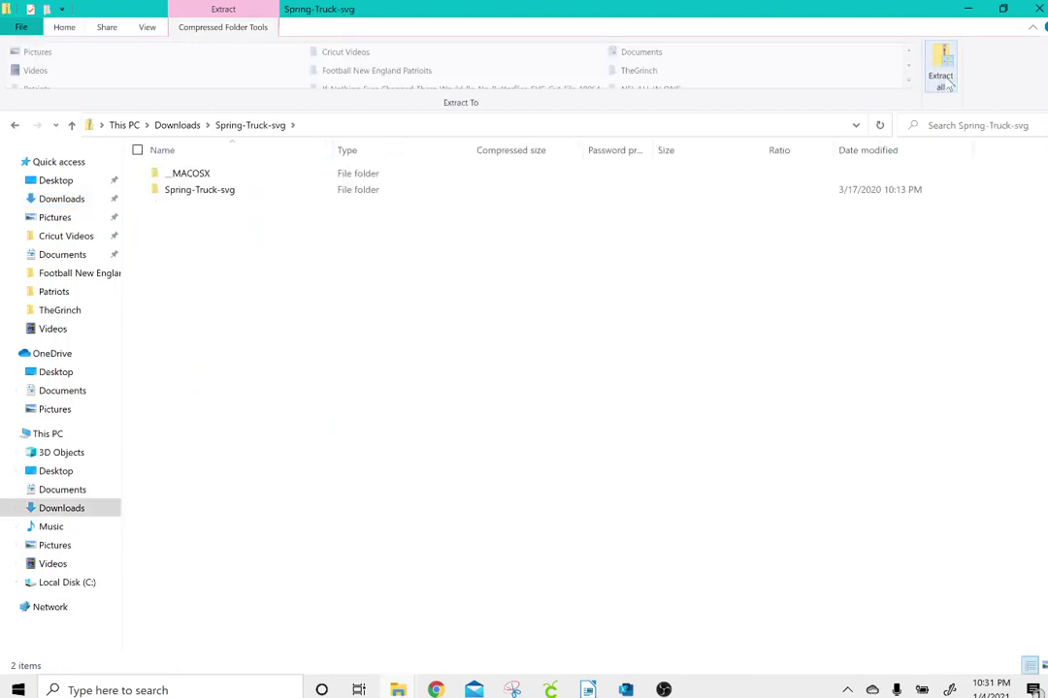
{"action": "left_click", "coordinate": [940, 70]}
{"action": "left_click", "coordinate": [644, 502]}
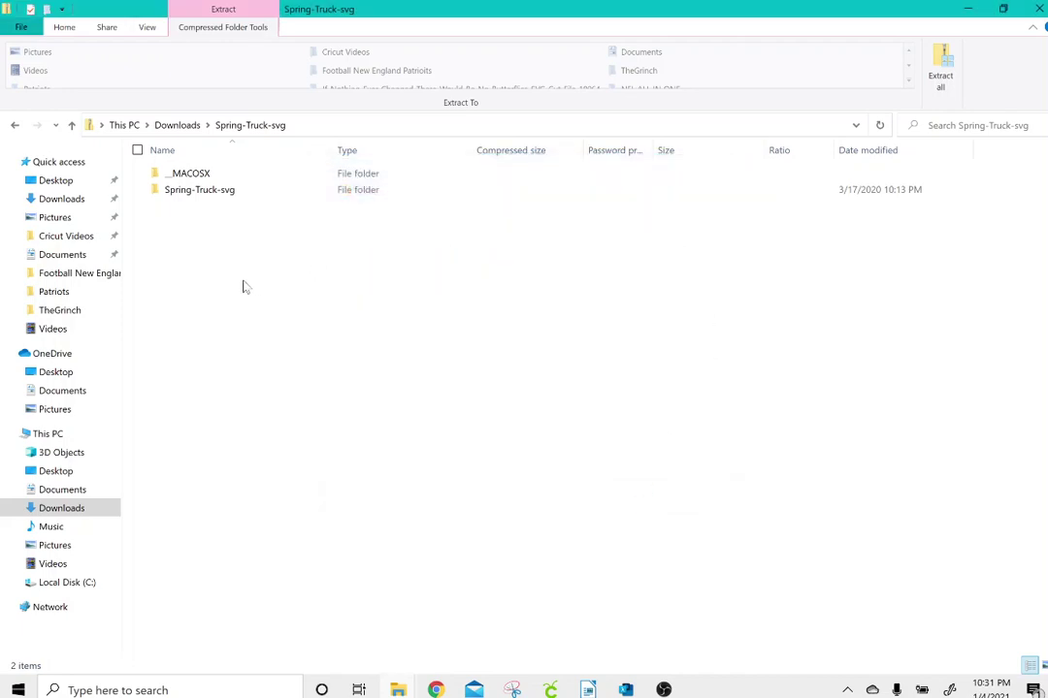
{"action": "left_click", "coordinate": [56, 198]}
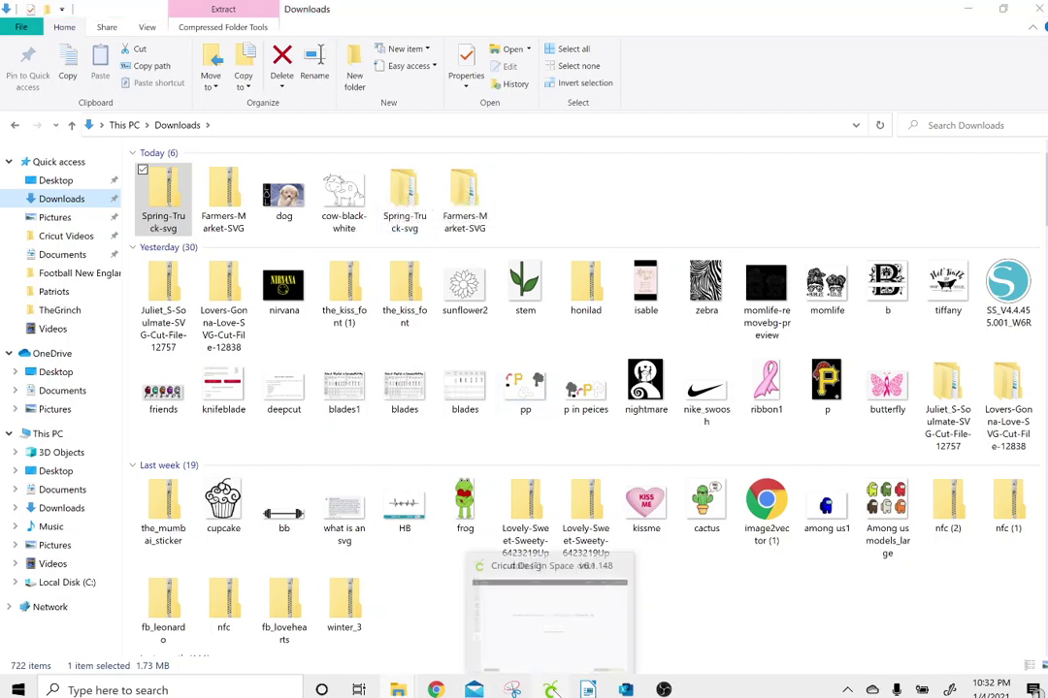
Switch to Cricut Design Space and upload the SVG version of farmers-market-SVG from the extracted inner Farmers-Market-SVG folder
{"action": "left_click", "coordinate": [551, 687]}
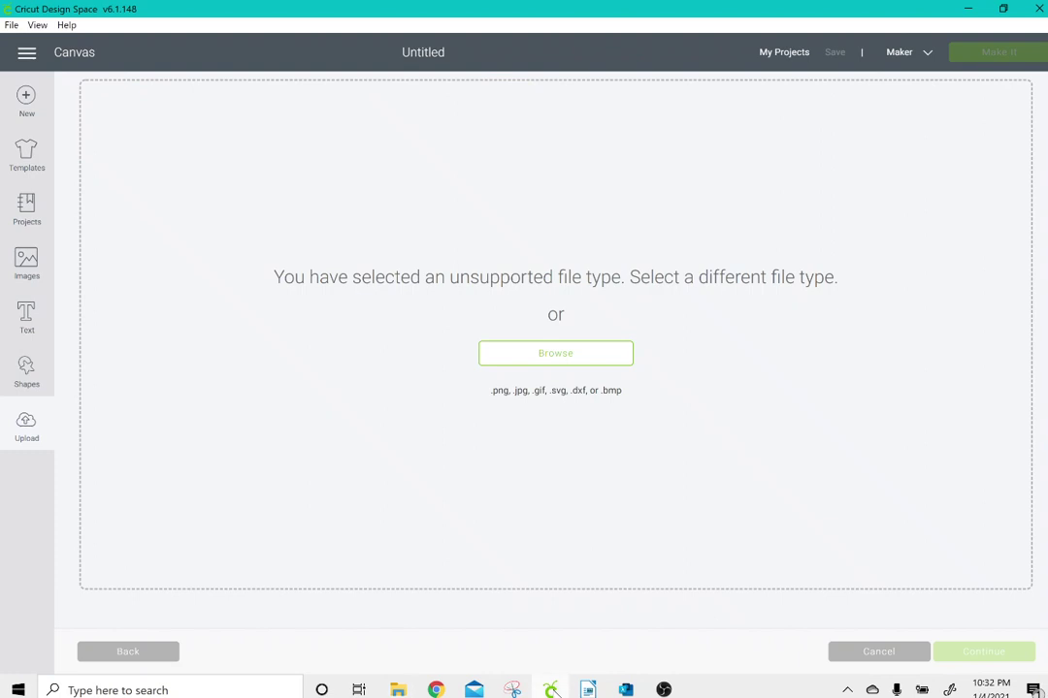
{"action": "left_click", "coordinate": [560, 355]}
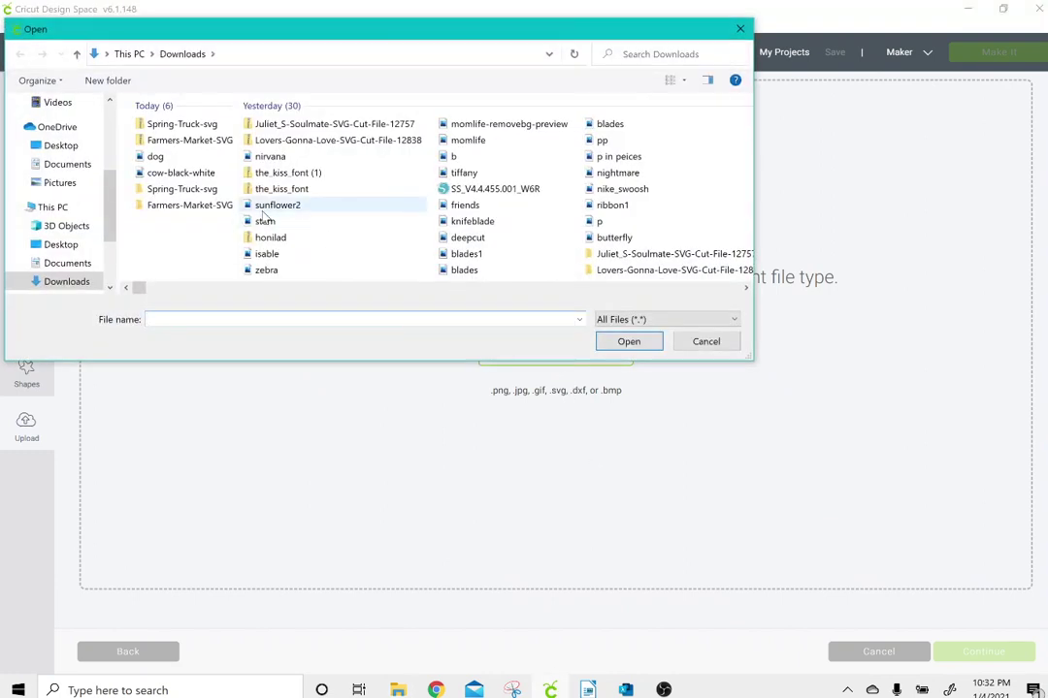
{"action": "double_click", "coordinate": [197, 207]}
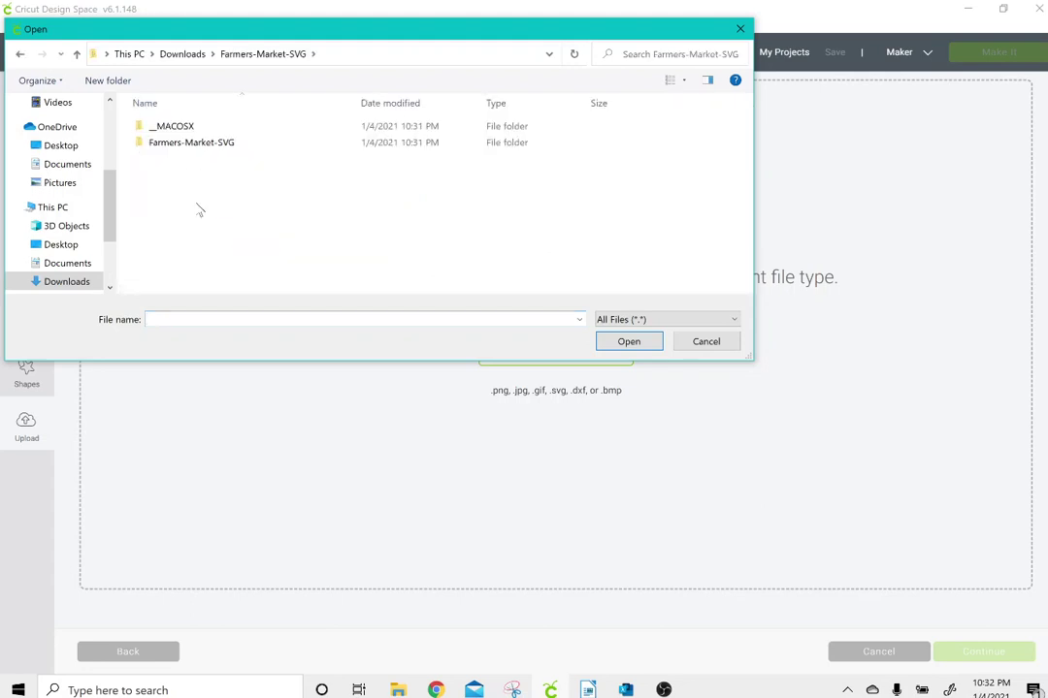
{"action": "double_click", "coordinate": [214, 143]}
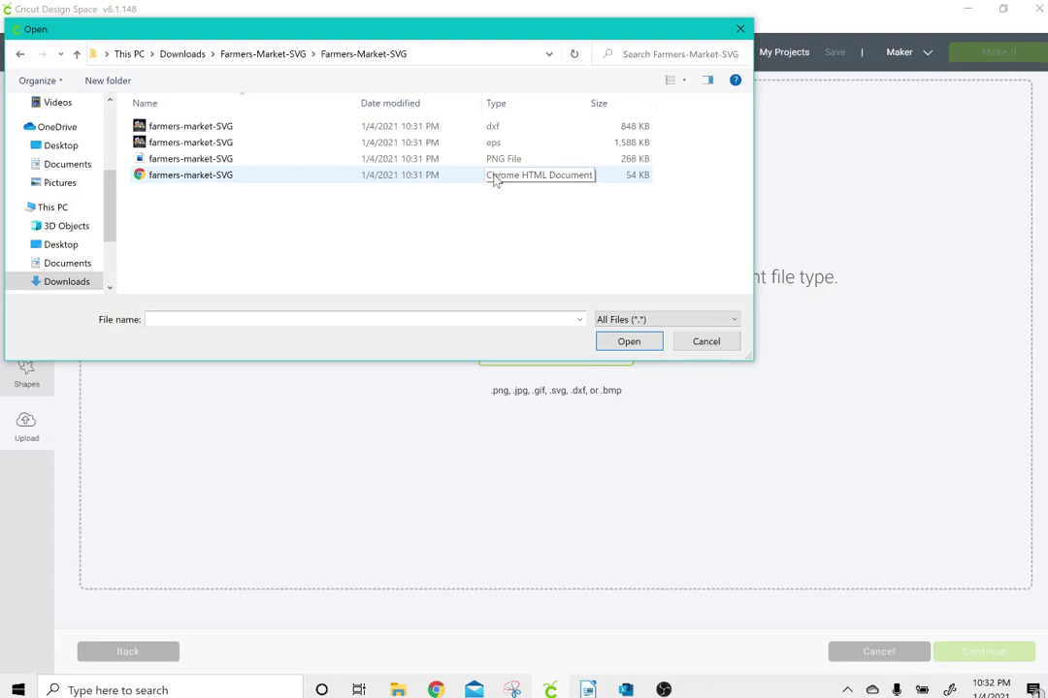
{"action": "double_click", "coordinate": [495, 176]}
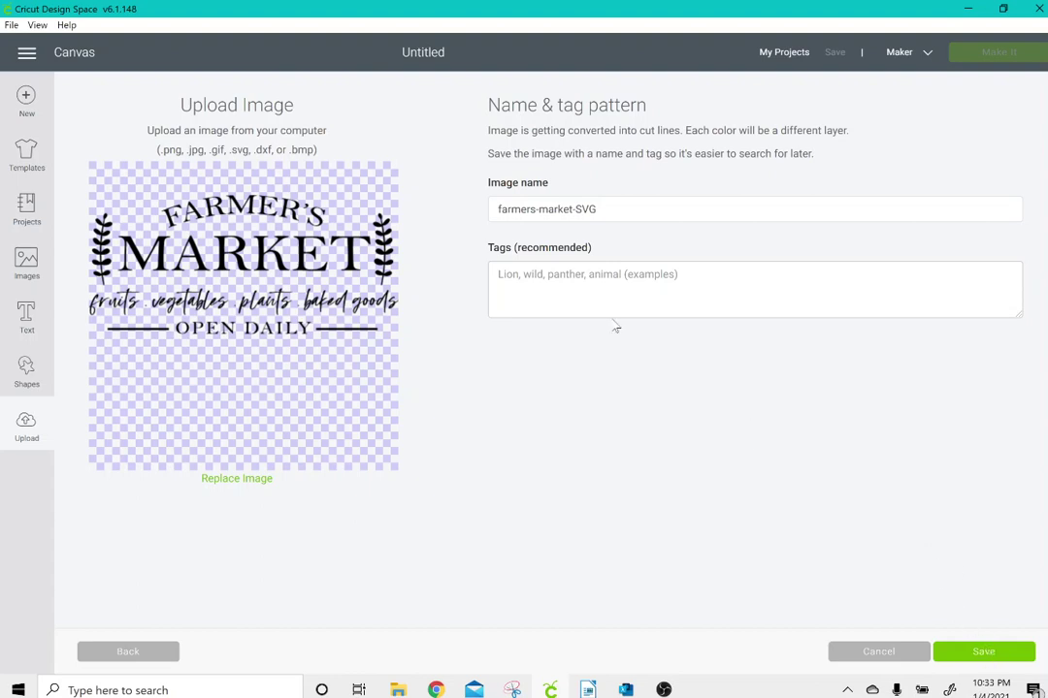
Tag the image "farmers market farm fruits" and save the upload
{"action": "left_click", "coordinate": [498, 275]}
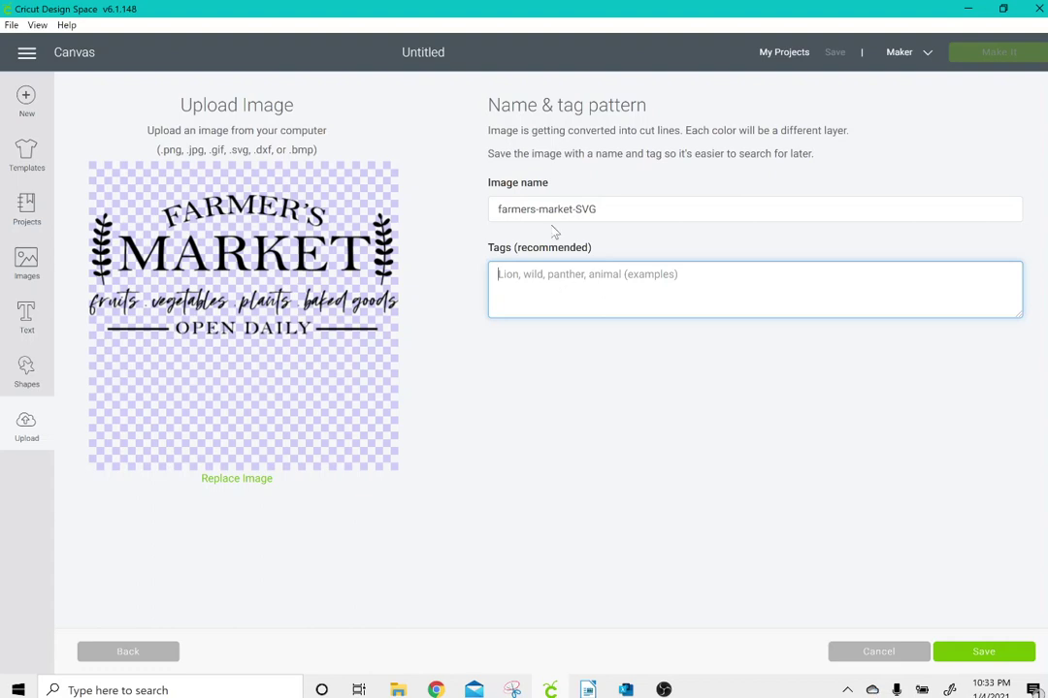
{"action": "type", "text": "farm"}
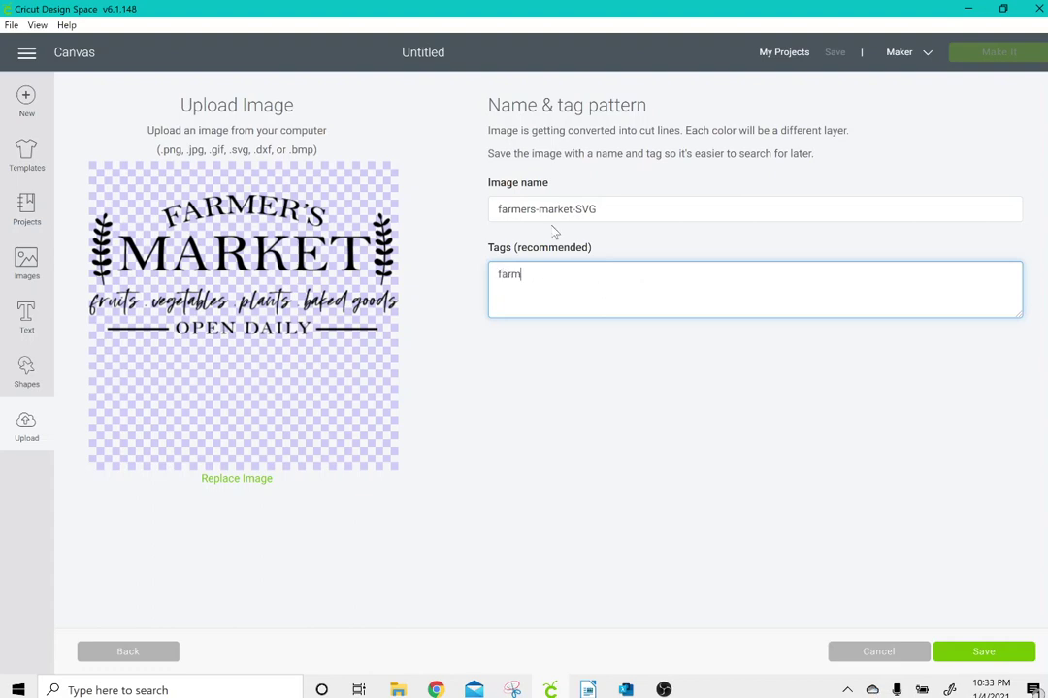
{"action": "type", "text": "ers market farm fruits"}
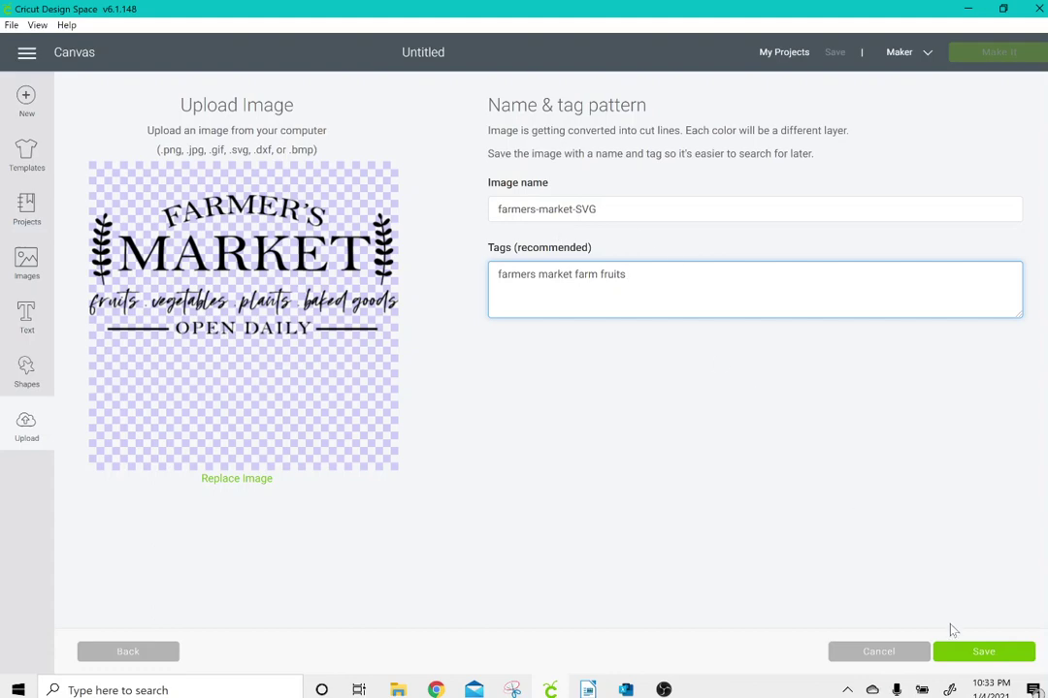
{"action": "left_click", "coordinate": [968, 659]}
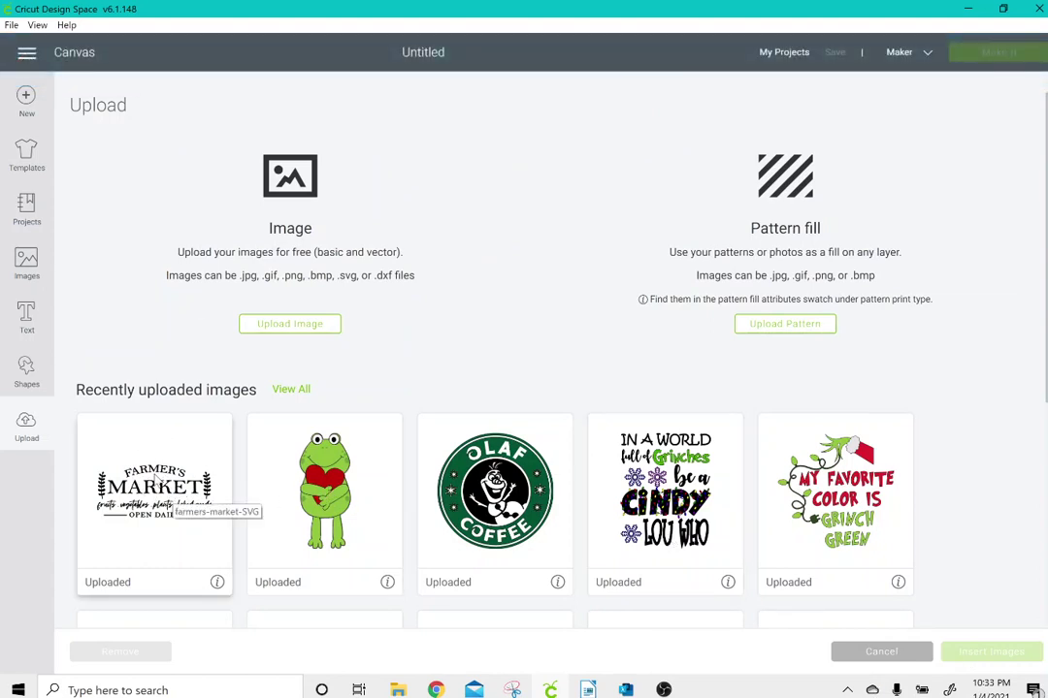
Insert the uploaded farmers market image onto the canvas and move it to about X 0.71, Y 0.69
{"action": "left_click", "coordinate": [158, 479]}
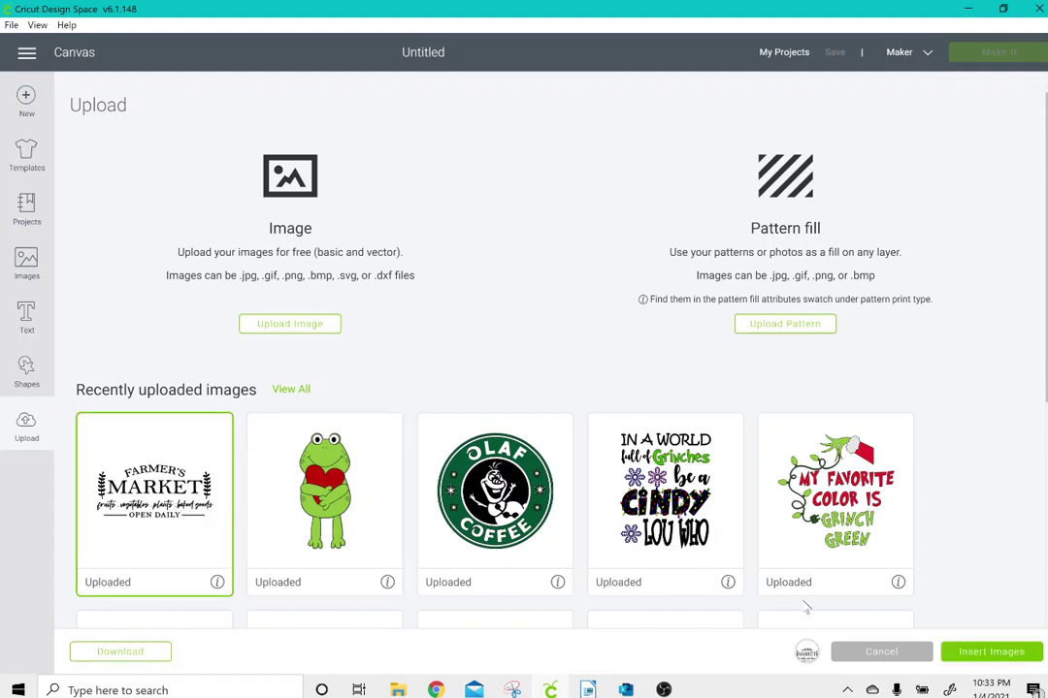
{"action": "left_click", "coordinate": [960, 651]}
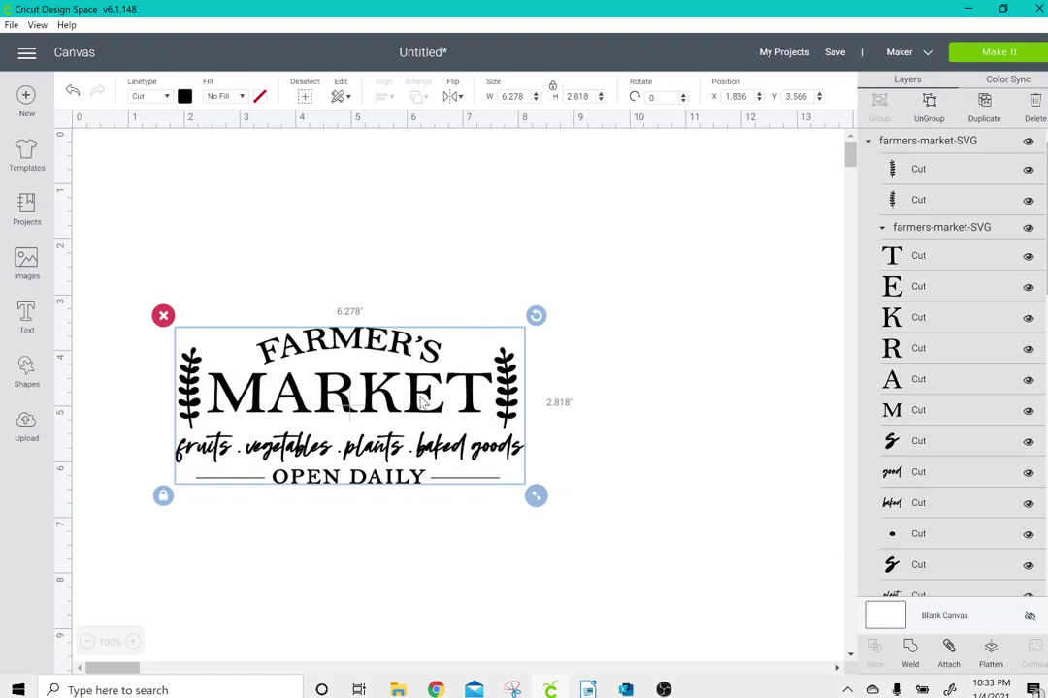
{"action": "left_click_drag", "start_coordinate": [406, 315], "coordinate": [344, 155]}
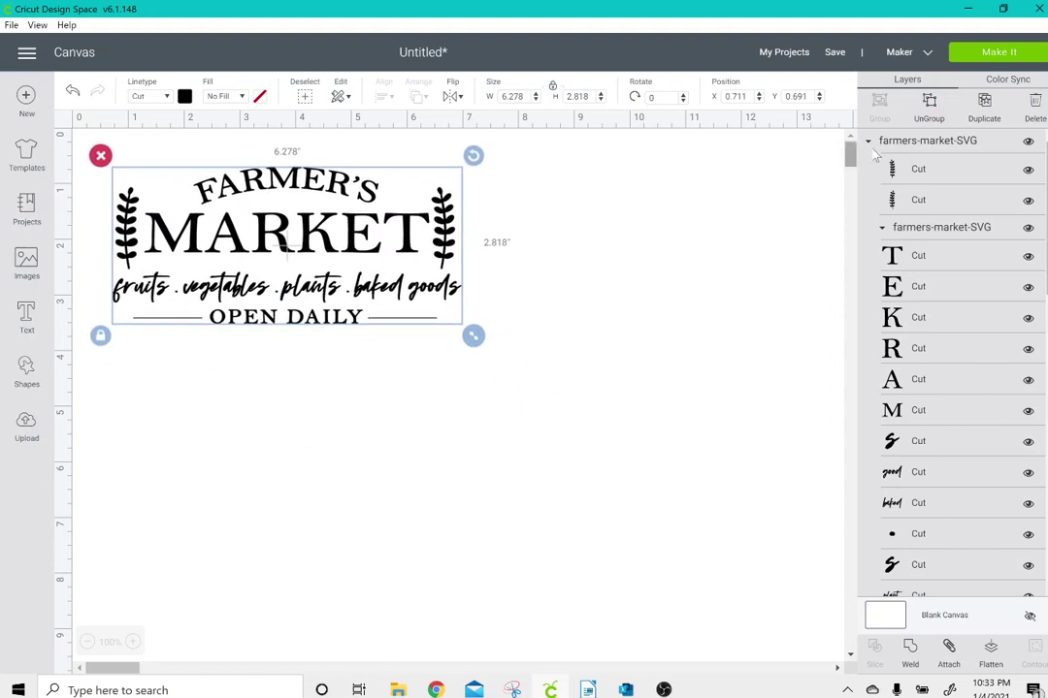
Check the farmers market design's layout in the mat preview, then attach all its layers on the canvas
{"action": "left_click", "coordinate": [981, 59]}
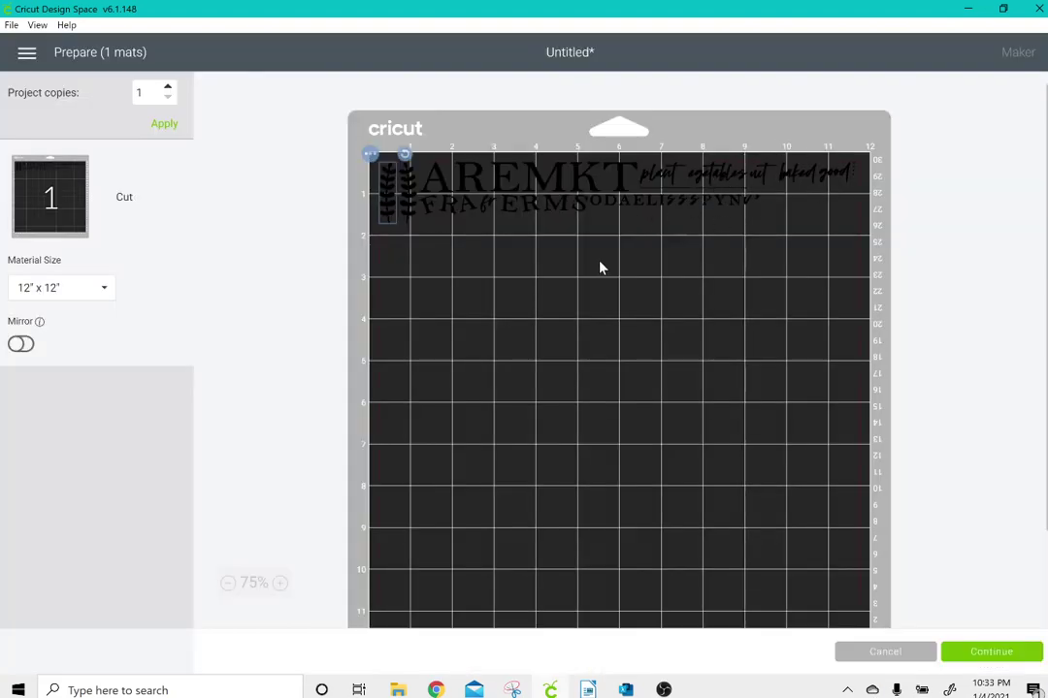
{"action": "left_click", "coordinate": [886, 654]}
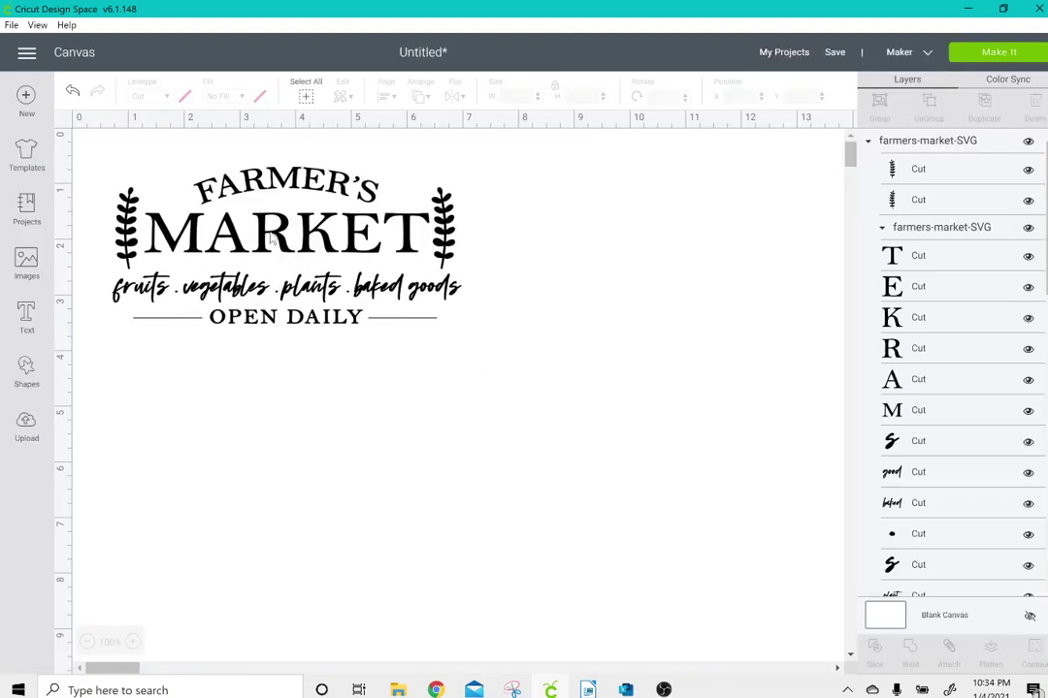
{"action": "left_click", "coordinate": [130, 207]}
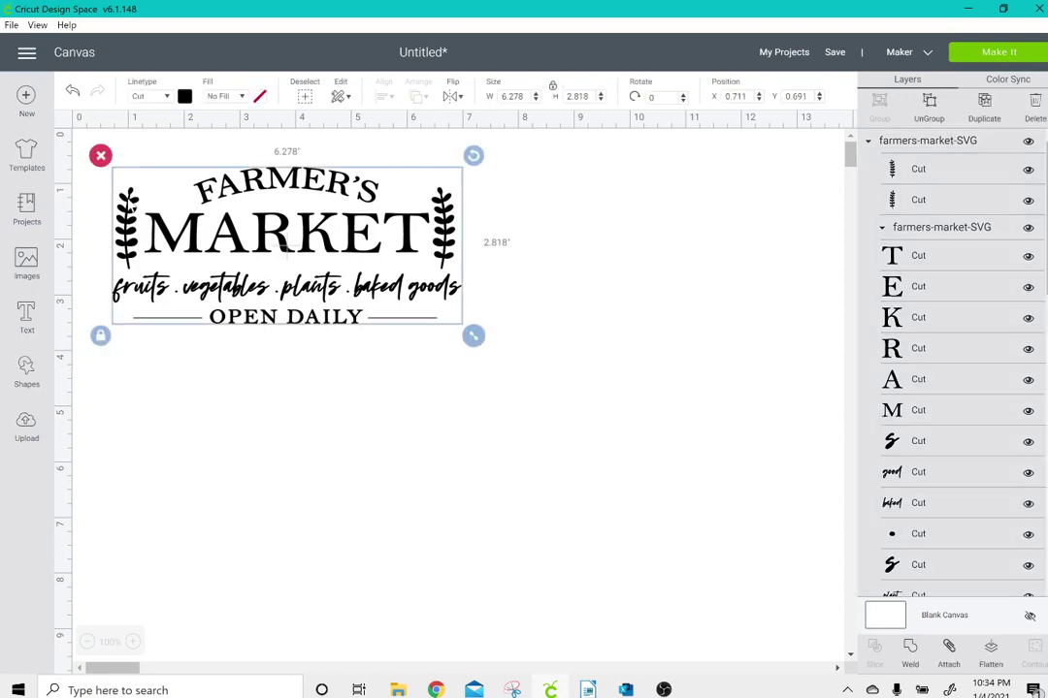
{"action": "left_click", "coordinate": [950, 651]}
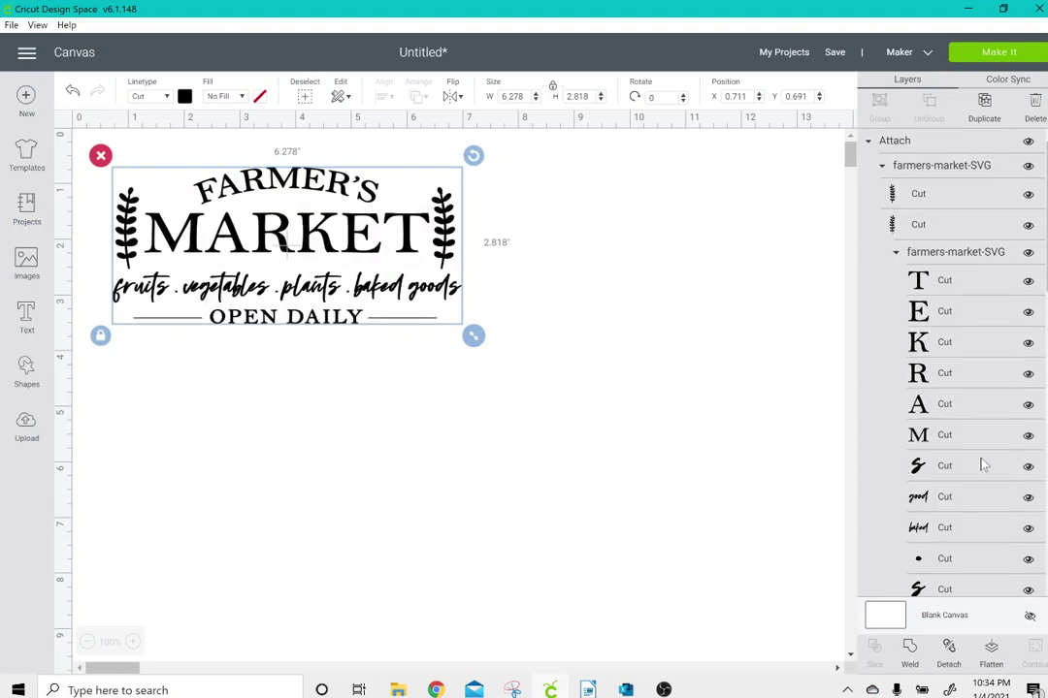
Preview the attached design on the mat, try the mirror option on and off, view the base material choices, and cancel the cut
{"action": "left_click", "coordinate": [997, 53]}
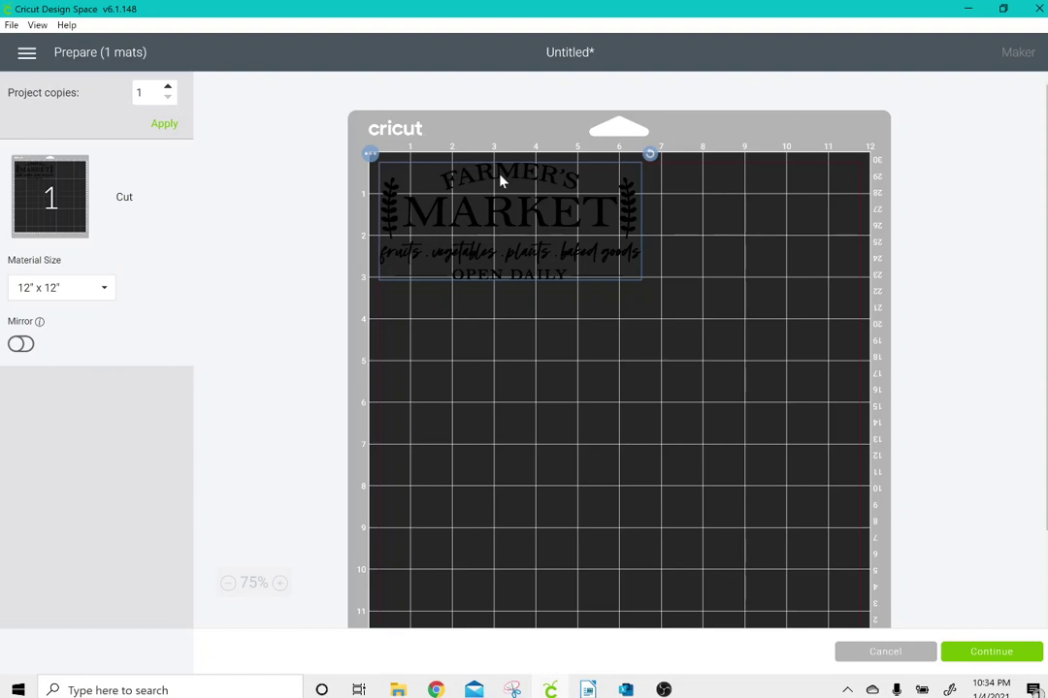
{"action": "left_click", "coordinate": [23, 345]}
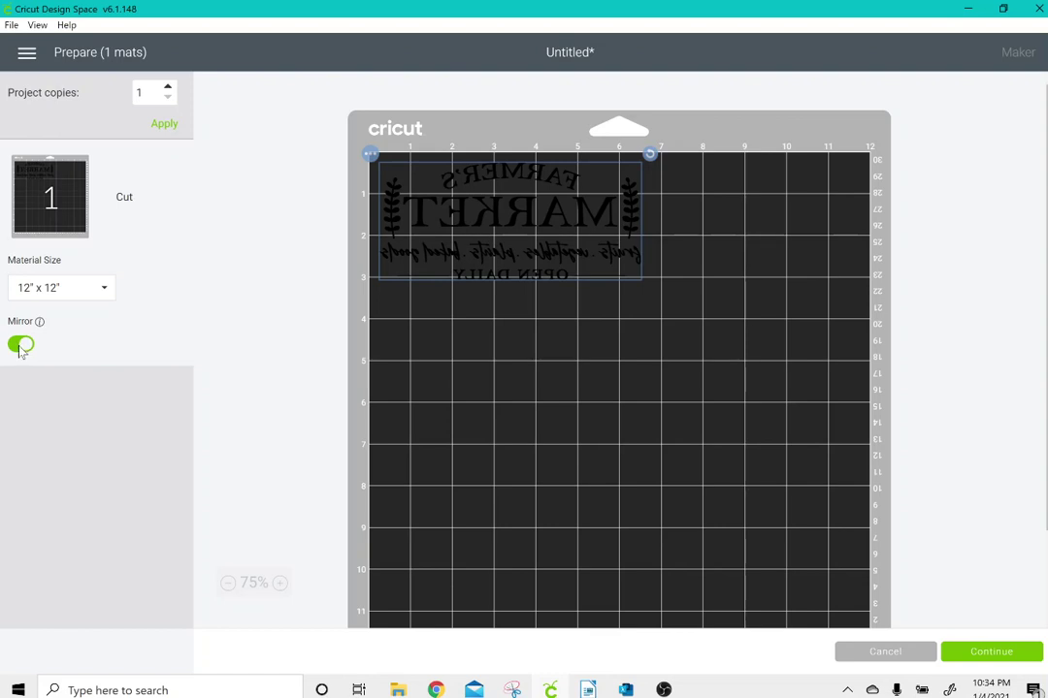
{"action": "left_click", "coordinate": [21, 346]}
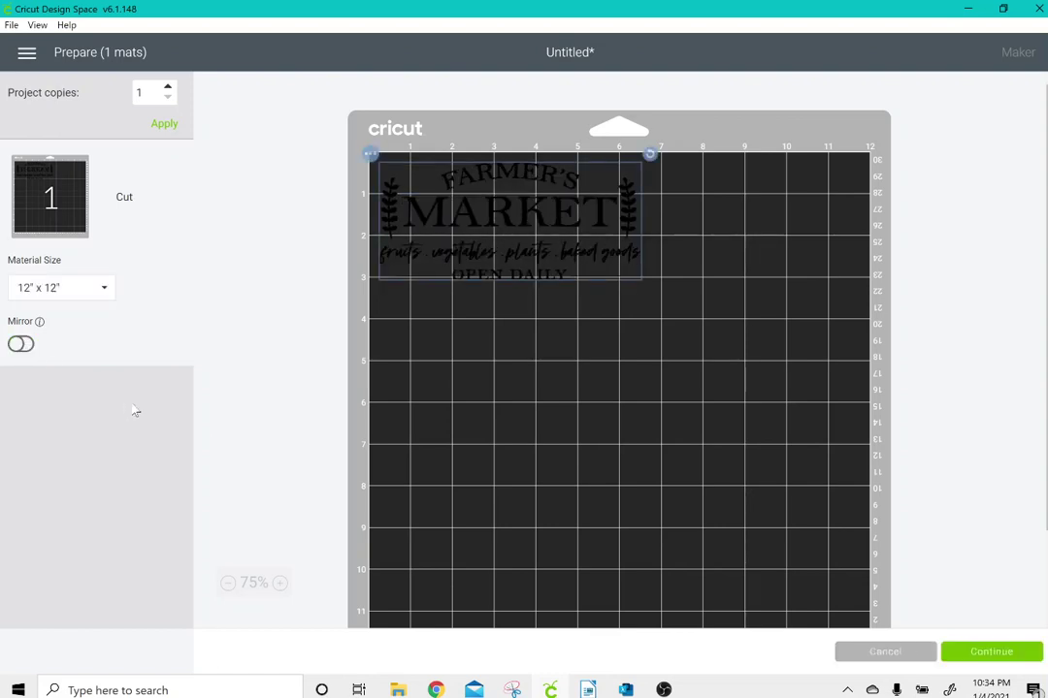
{"action": "left_click", "coordinate": [1004, 665]}
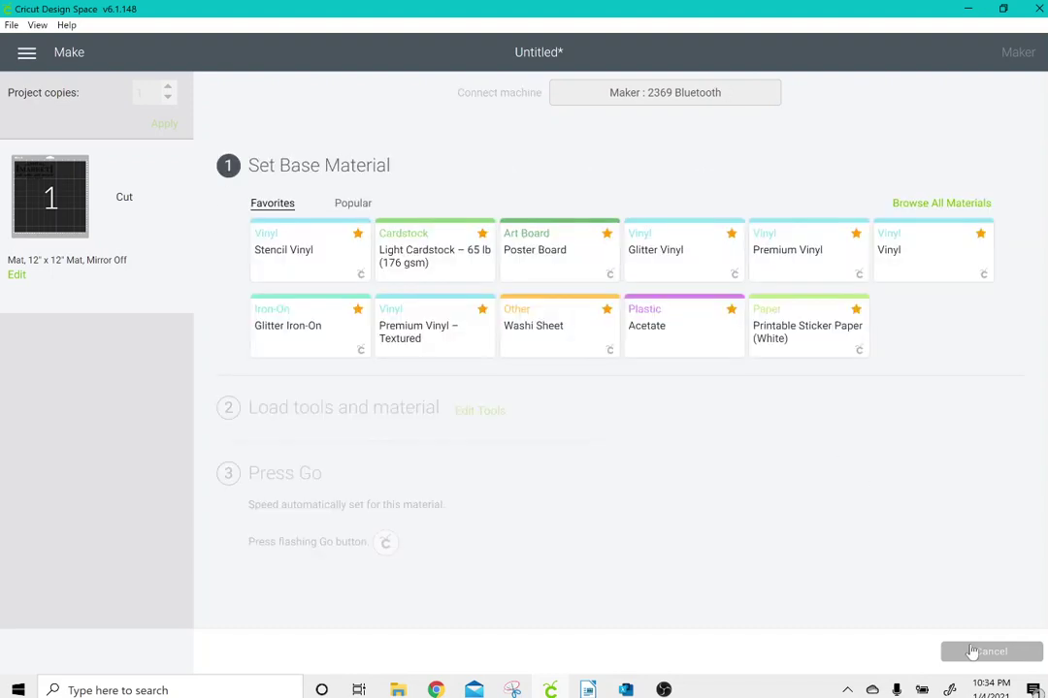
{"action": "left_click", "coordinate": [977, 655]}
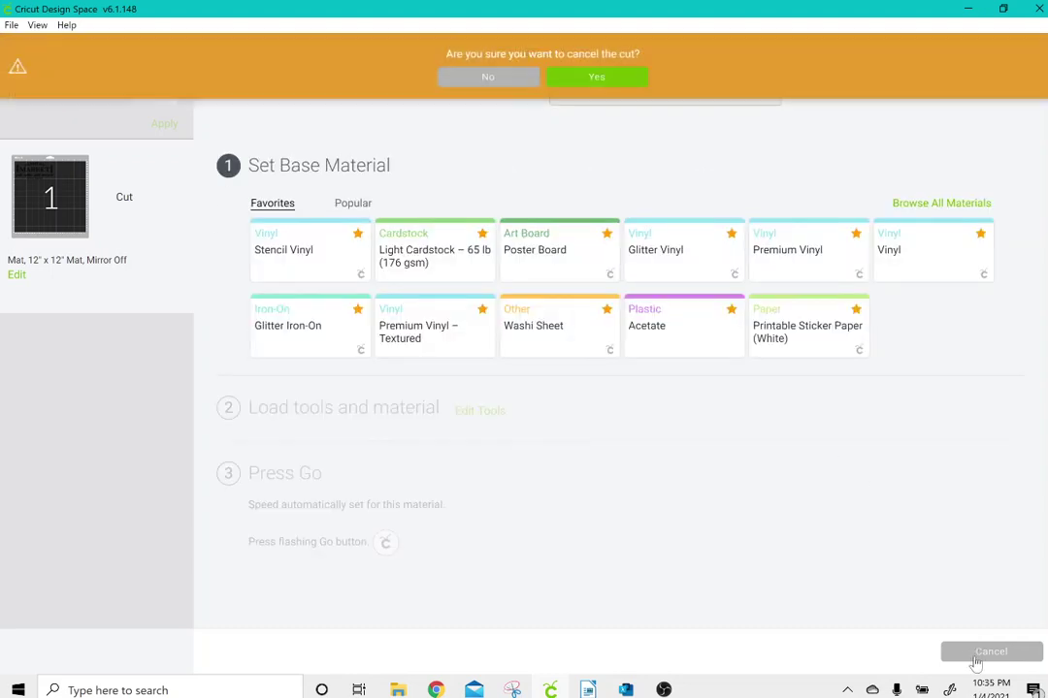
{"action": "left_click", "coordinate": [597, 78]}
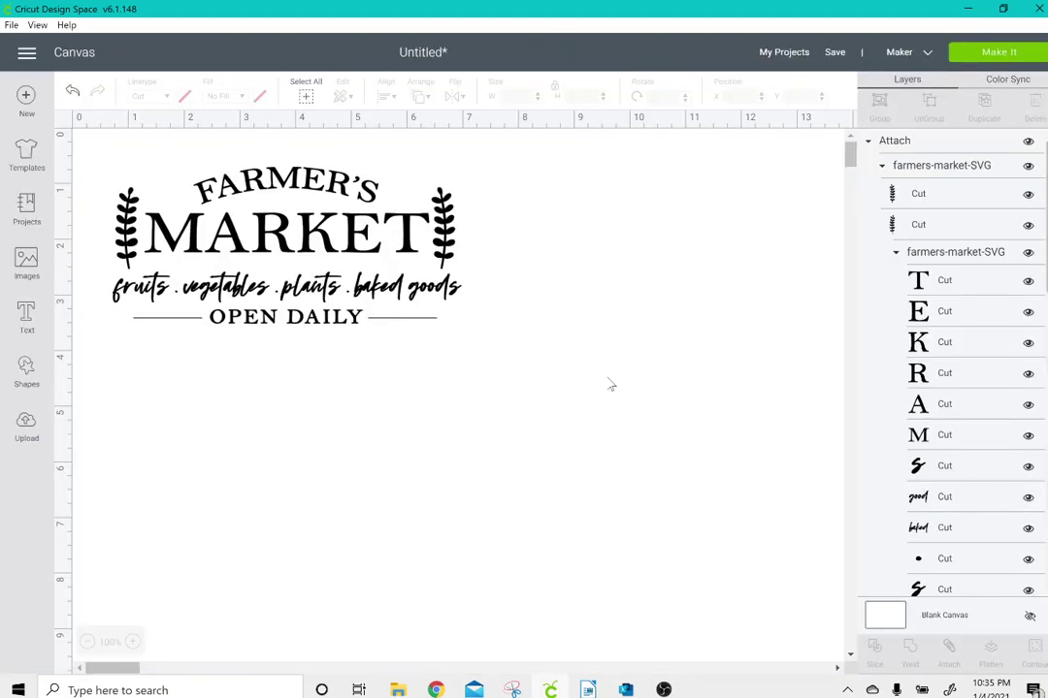
Delete the farmers market design from the canvas and upload the SVG version of 02 from the inner Spring-Truck-svg folder in Downloads
{"action": "left_click", "coordinate": [105, 154]}
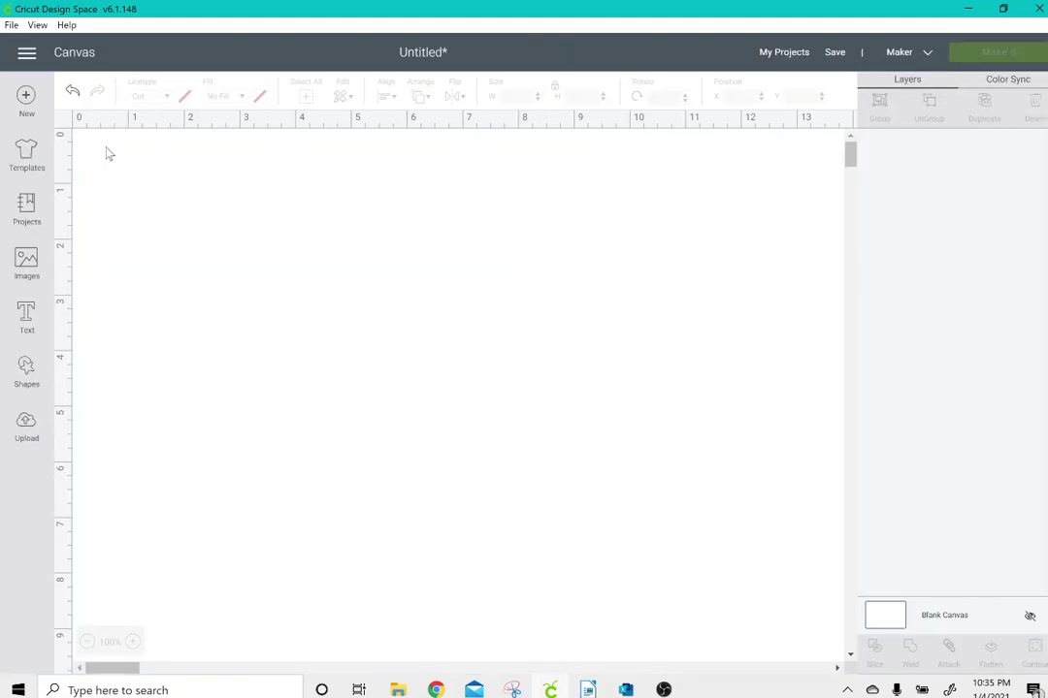
{"action": "left_click", "coordinate": [27, 425]}
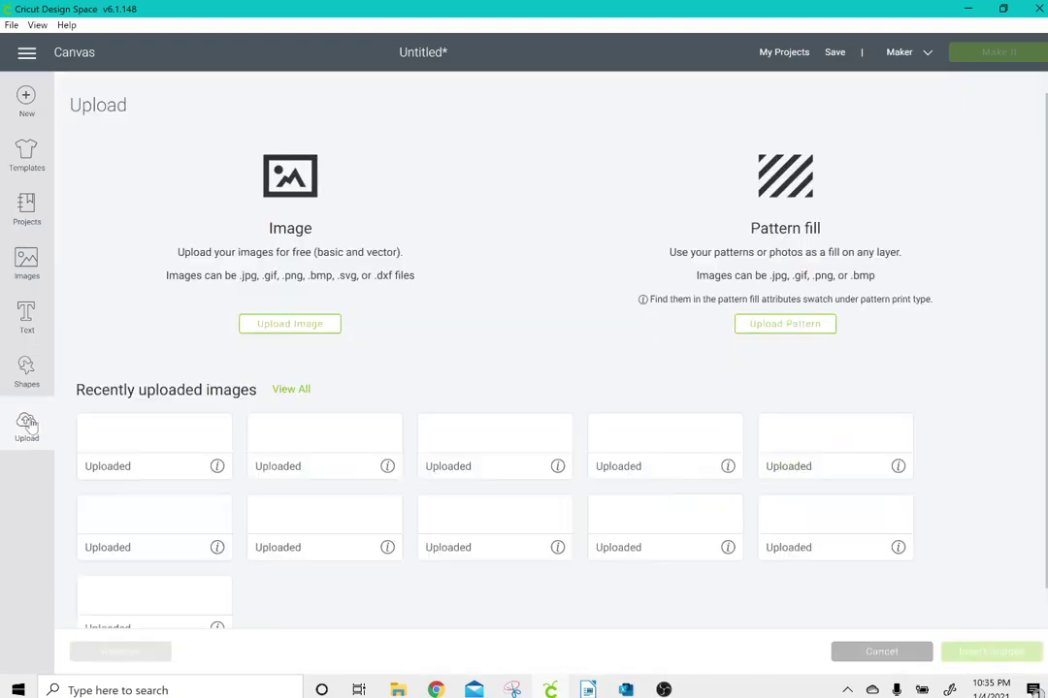
{"action": "left_click", "coordinate": [297, 326]}
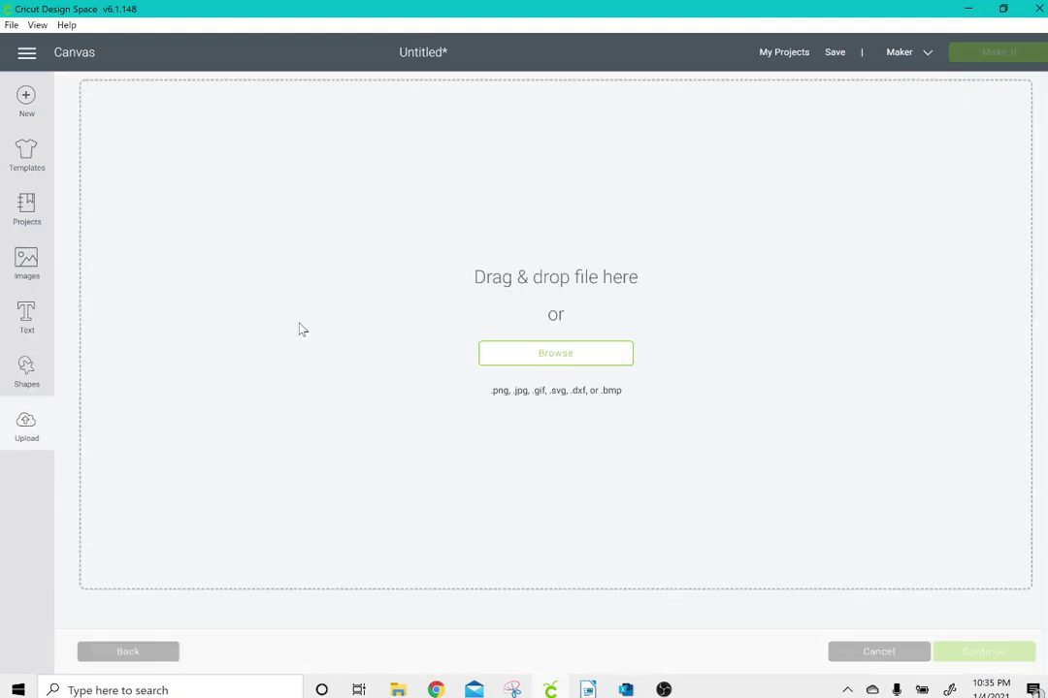
{"action": "left_click", "coordinate": [556, 359]}
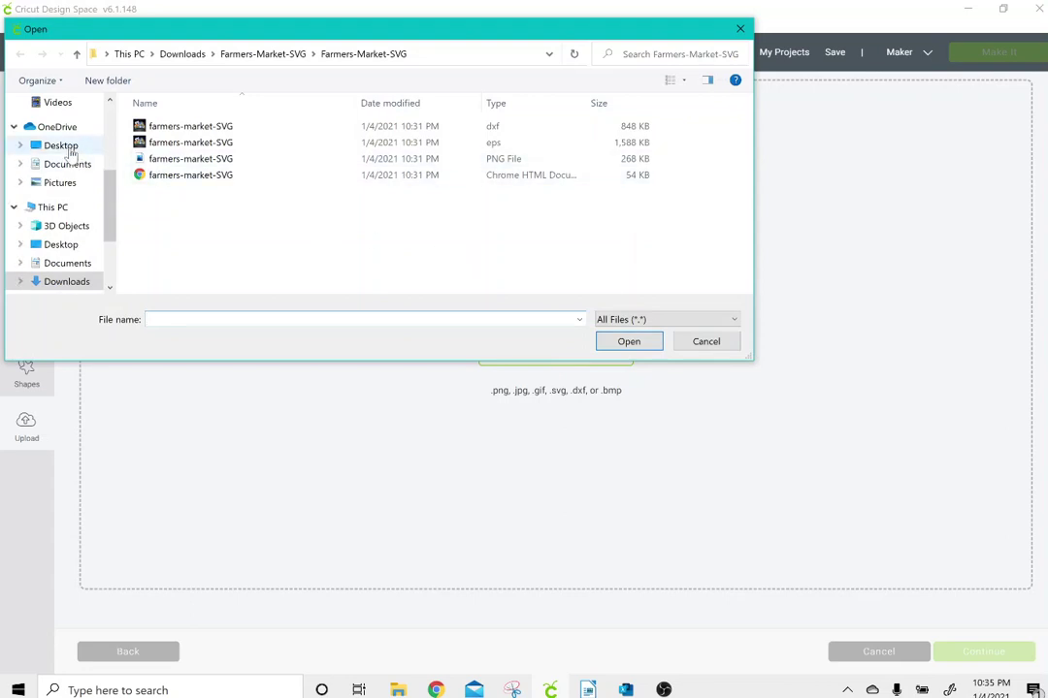
{"action": "left_click", "coordinate": [66, 281]}
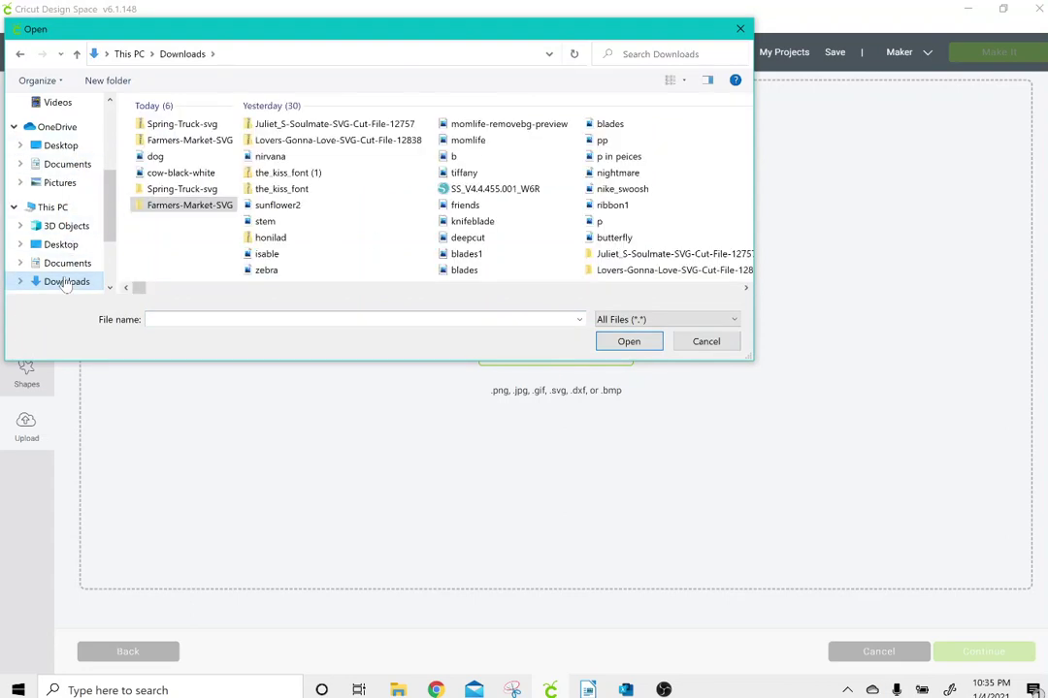
{"action": "double_click", "coordinate": [175, 189]}
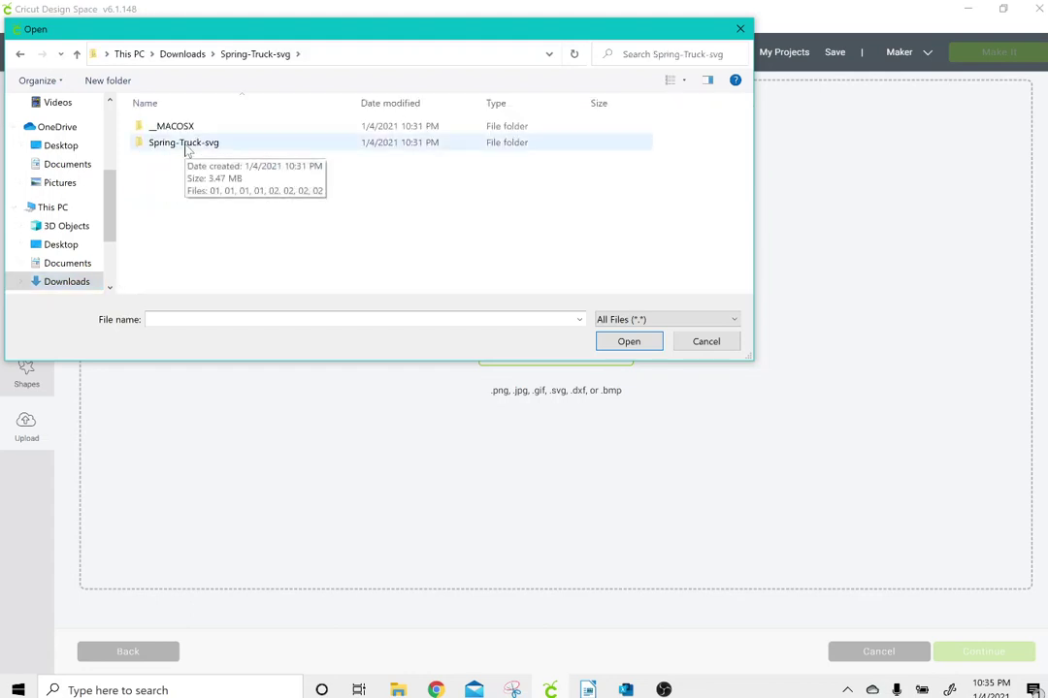
{"action": "double_click", "coordinate": [187, 146]}
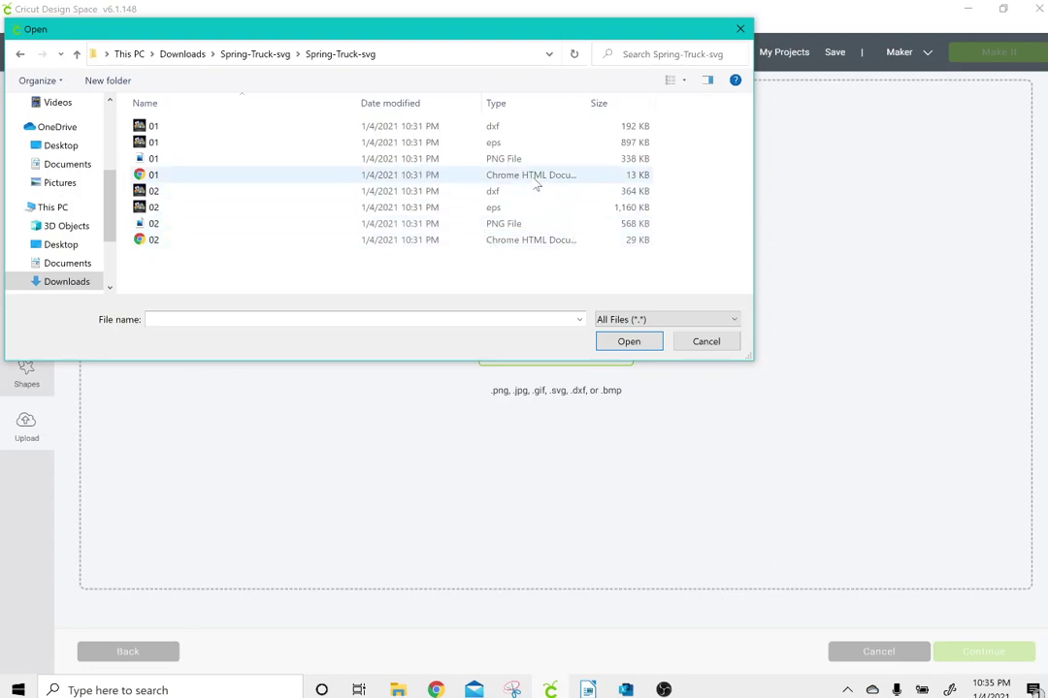
{"action": "double_click", "coordinate": [521, 240]}
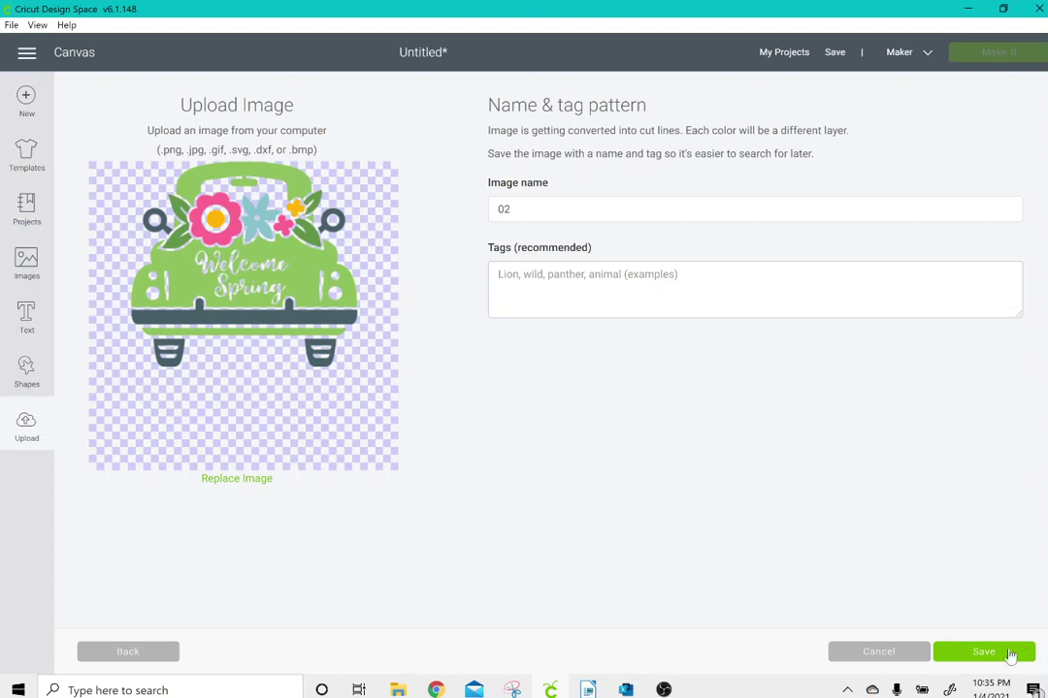
{"action": "left_click", "coordinate": [1010, 653]}
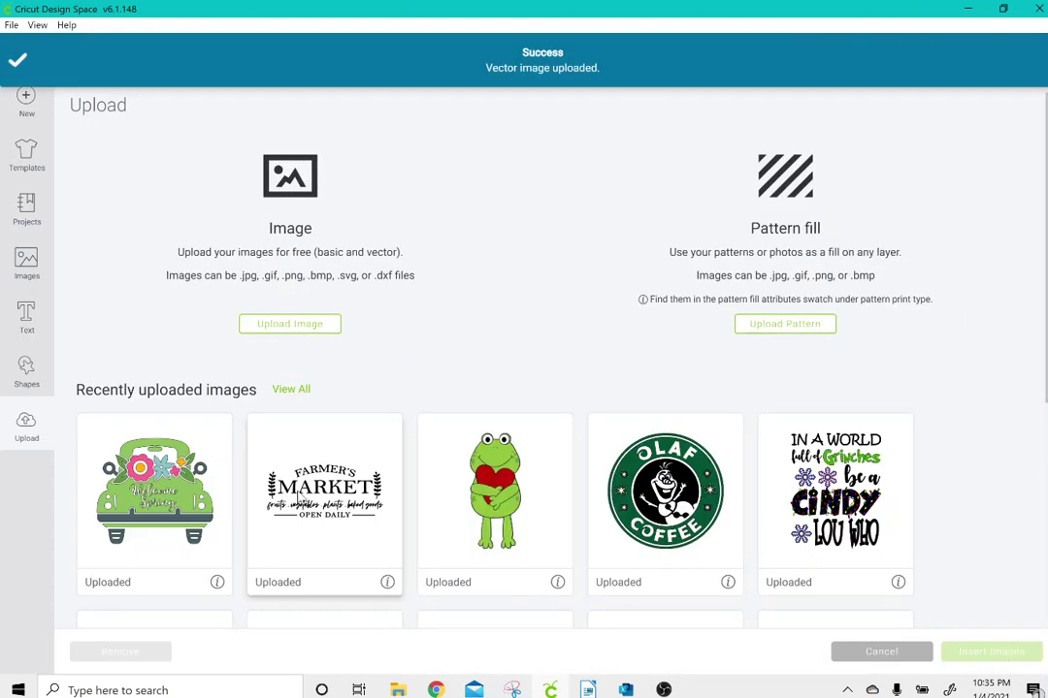
Insert the uploaded Welcome Spring truck onto the canvas and move it to about X 0.71, Y 0.52
{"action": "left_click", "coordinate": [155, 485]}
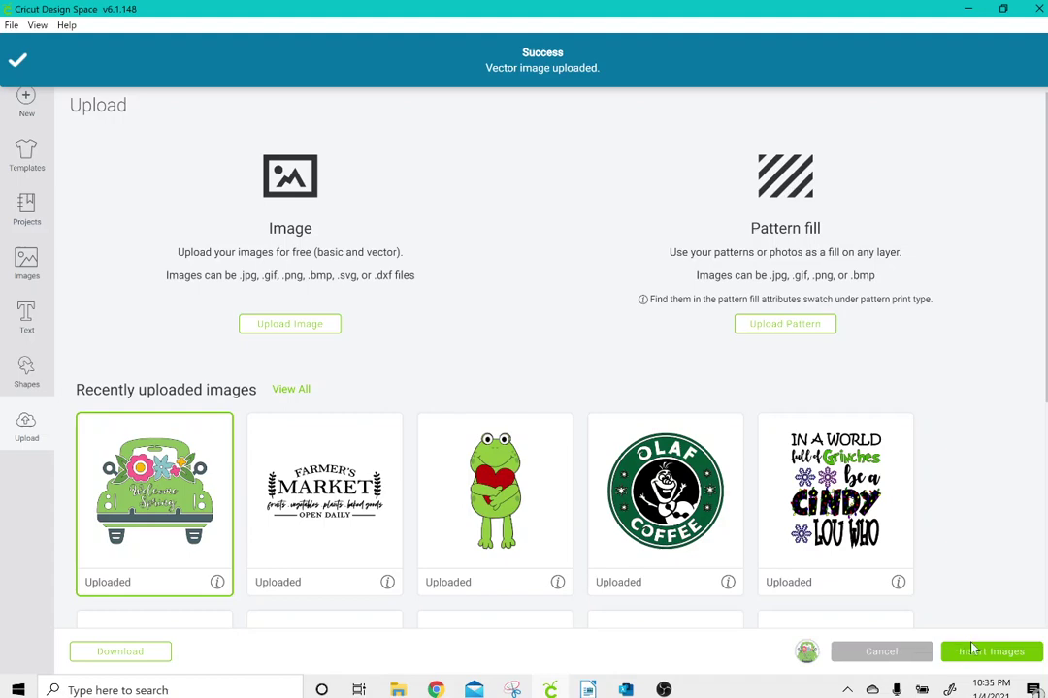
{"action": "left_click", "coordinate": [974, 652]}
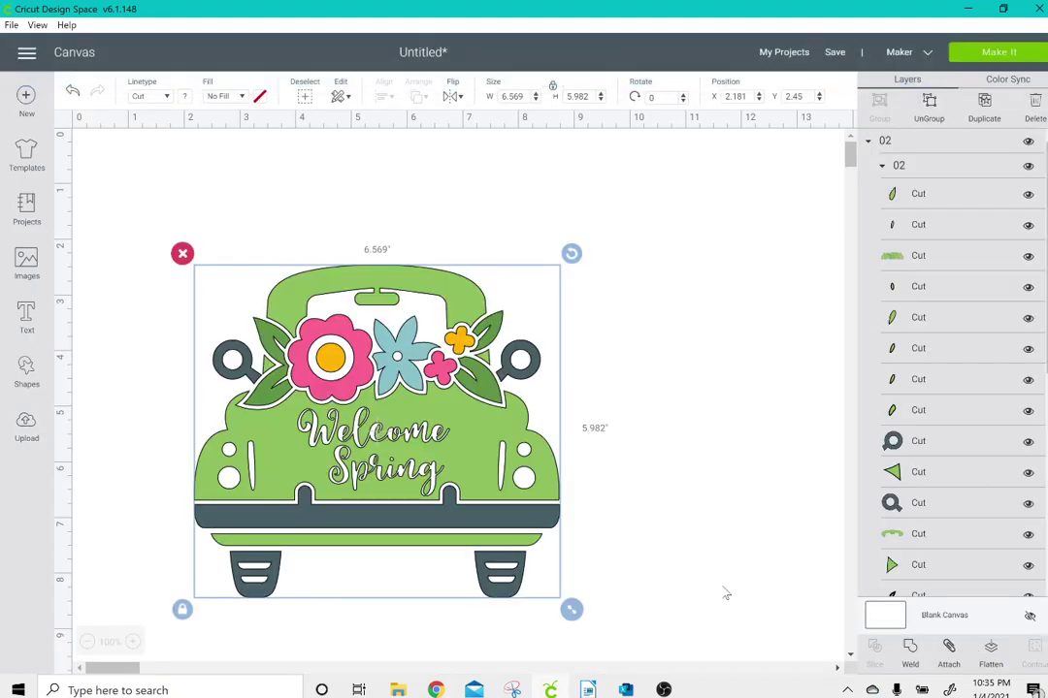
{"action": "left_click_drag", "start_coordinate": [482, 517], "coordinate": [400, 410]}
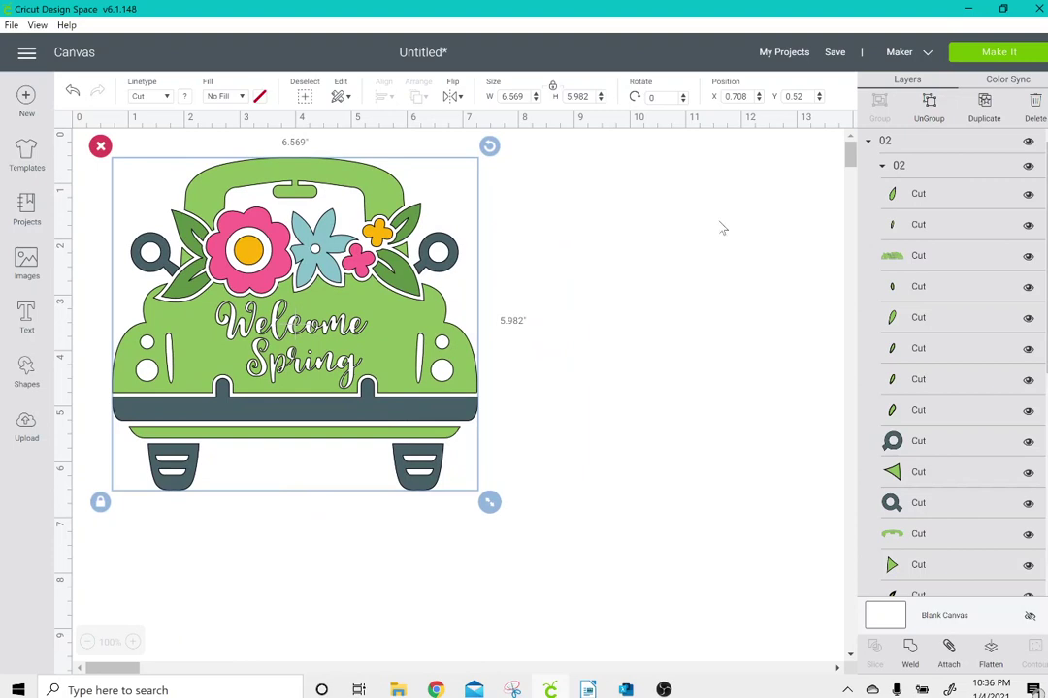
Examine how the truck's pieces are laid out by color on mats 1 to 4 in the mat preview, then return to the canvas
{"action": "left_click", "coordinate": [996, 54]}
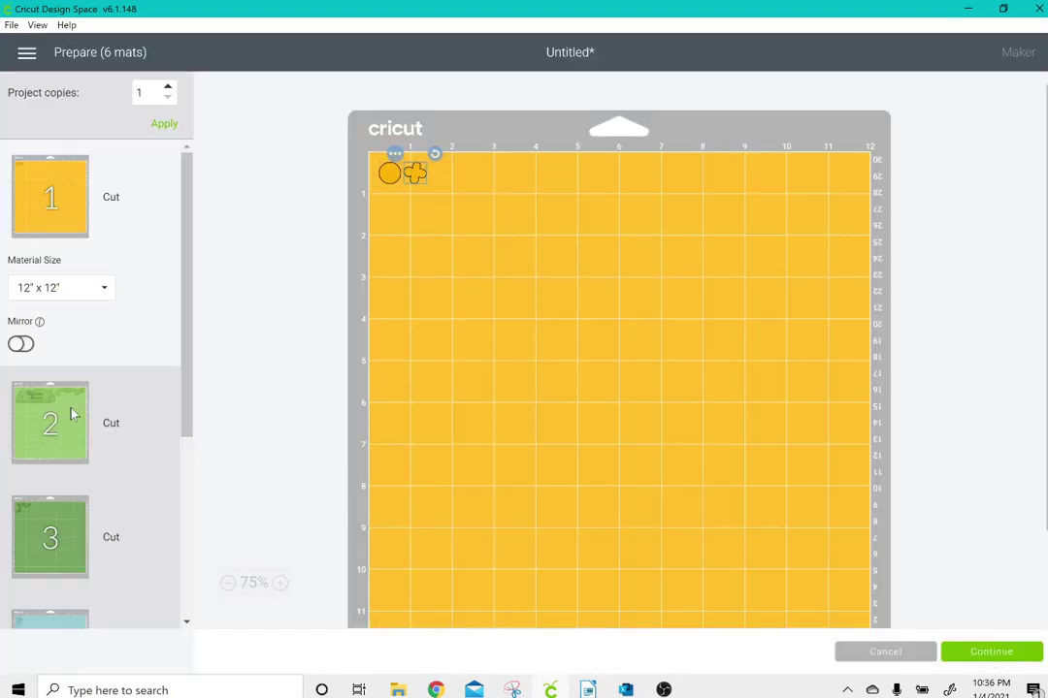
{"action": "left_click", "coordinate": [71, 414]}
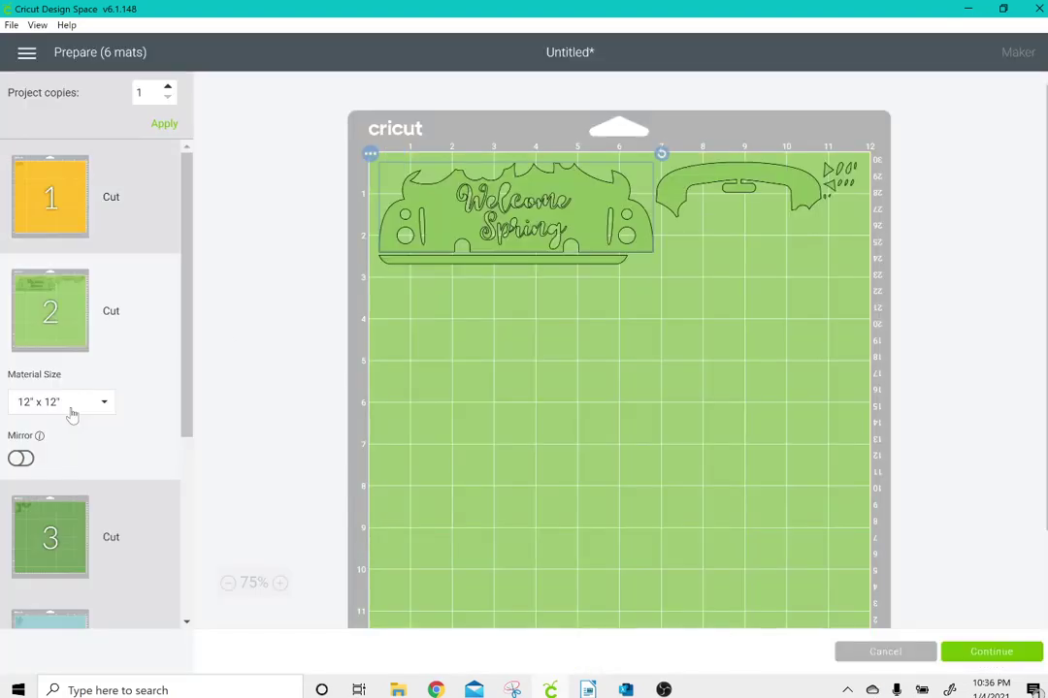
{"action": "left_click", "coordinate": [48, 523]}
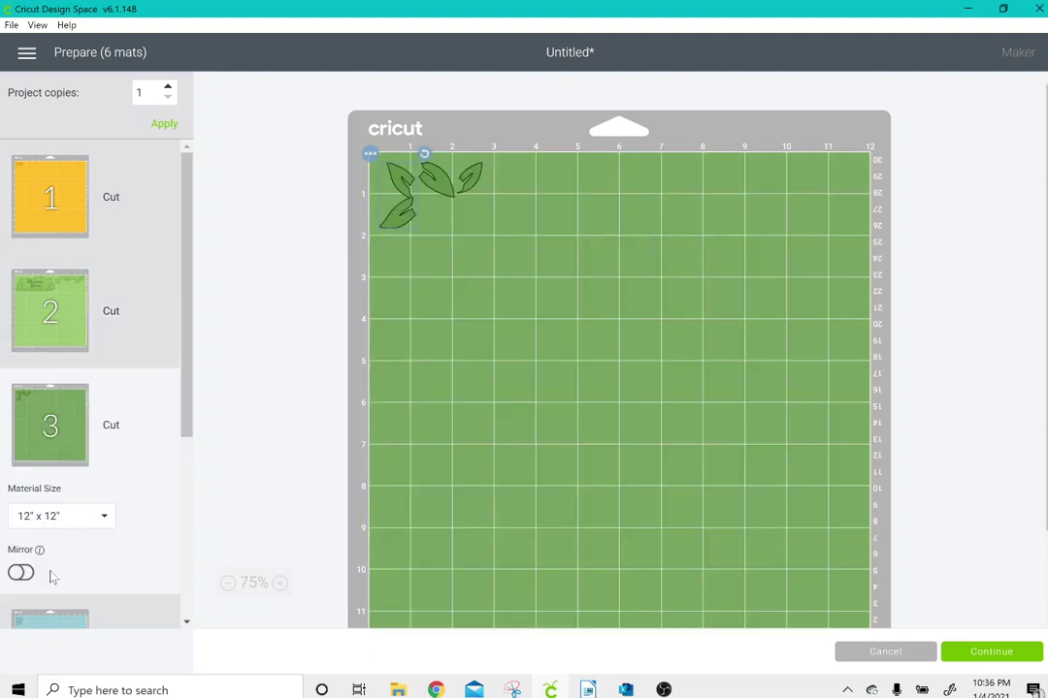
{"action": "left_click", "coordinate": [53, 621]}
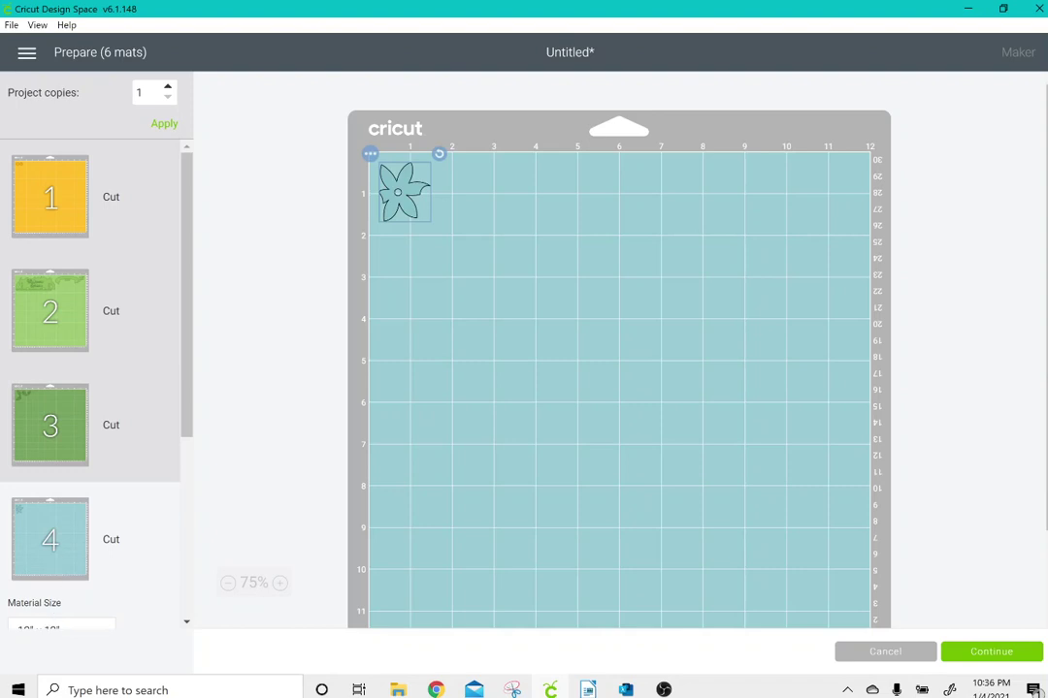
{"action": "left_click", "coordinate": [51, 463]}
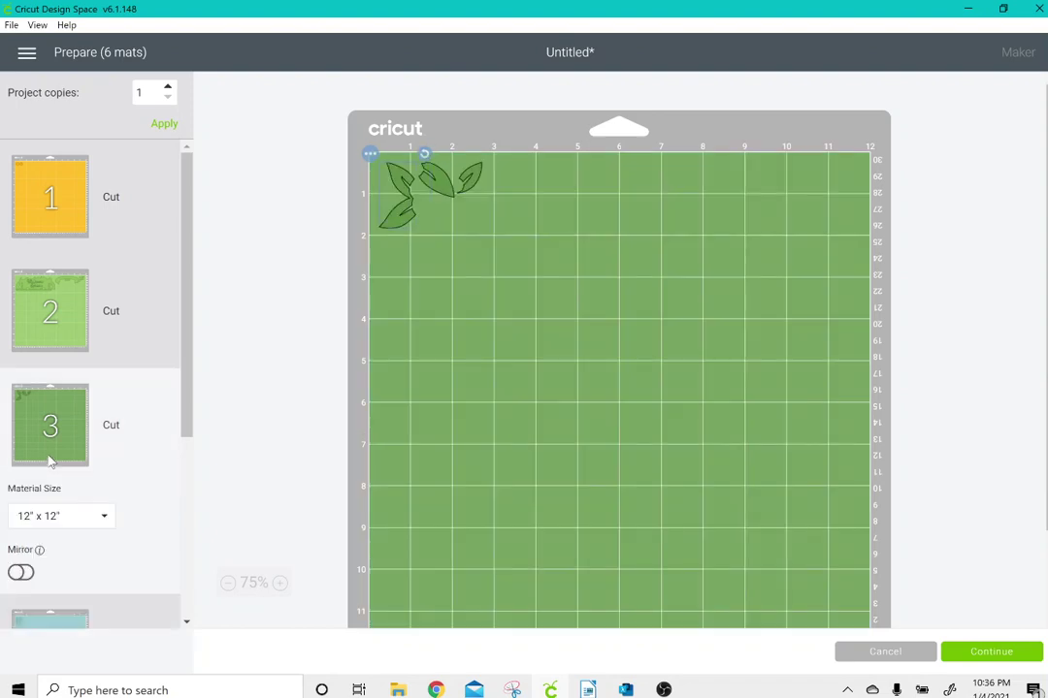
{"action": "left_click", "coordinate": [51, 342]}
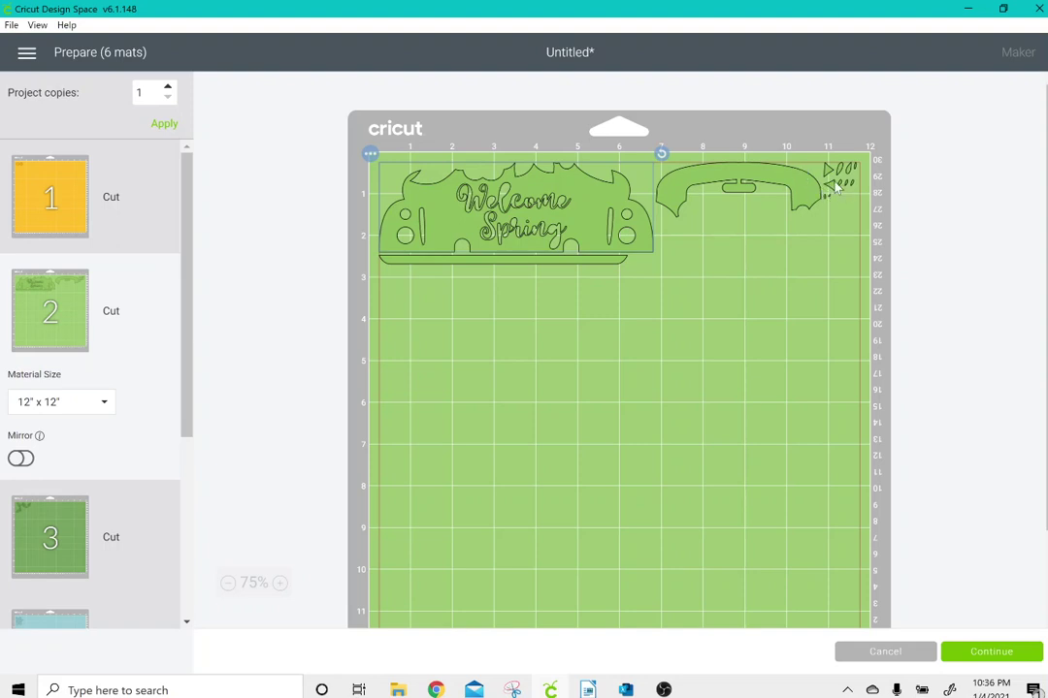
{"action": "left_click", "coordinate": [871, 660]}
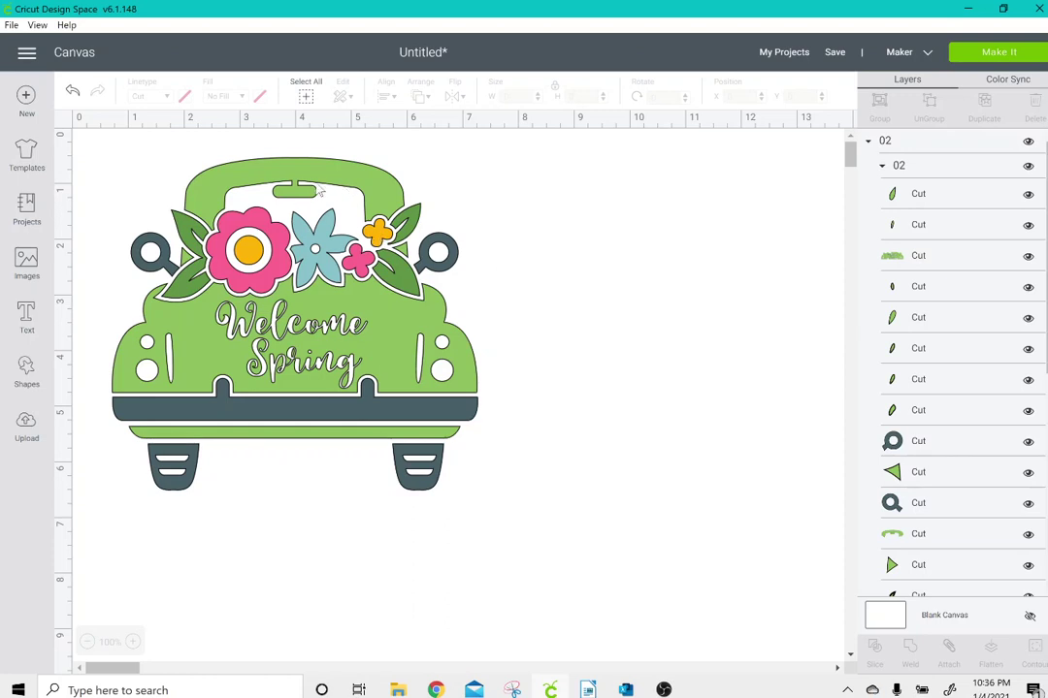
Scale the Welcome Spring truck down proportionally to about 6.26 by 5.70 inches
{"action": "left_click", "coordinate": [304, 321]}
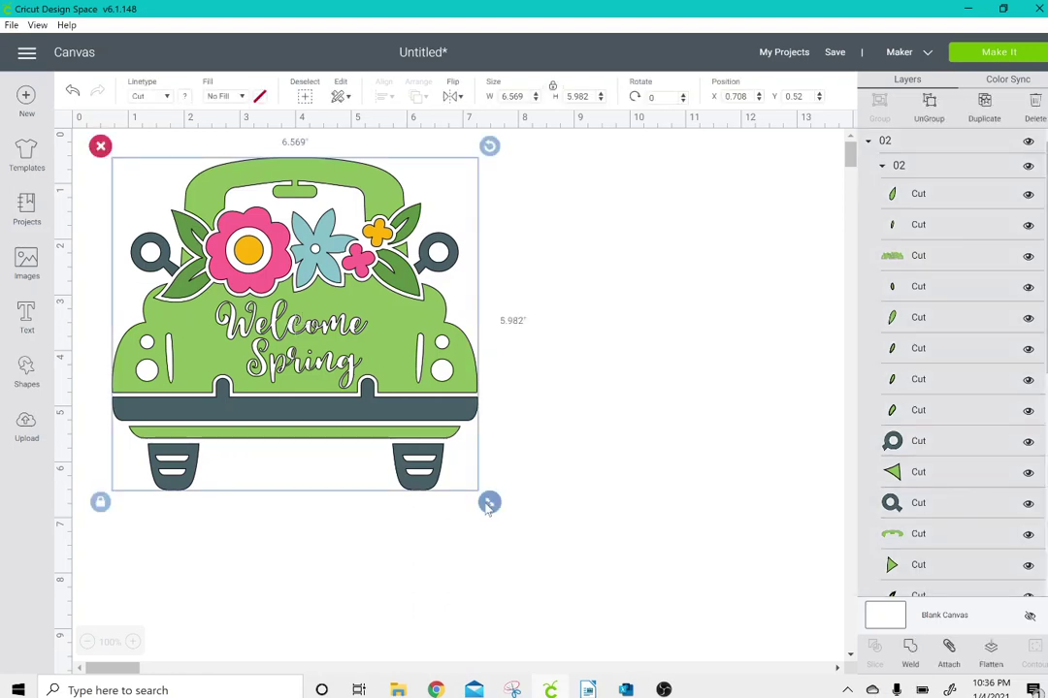
{"action": "left_click_drag", "start_coordinate": [491, 511], "coordinate": [449, 471]}
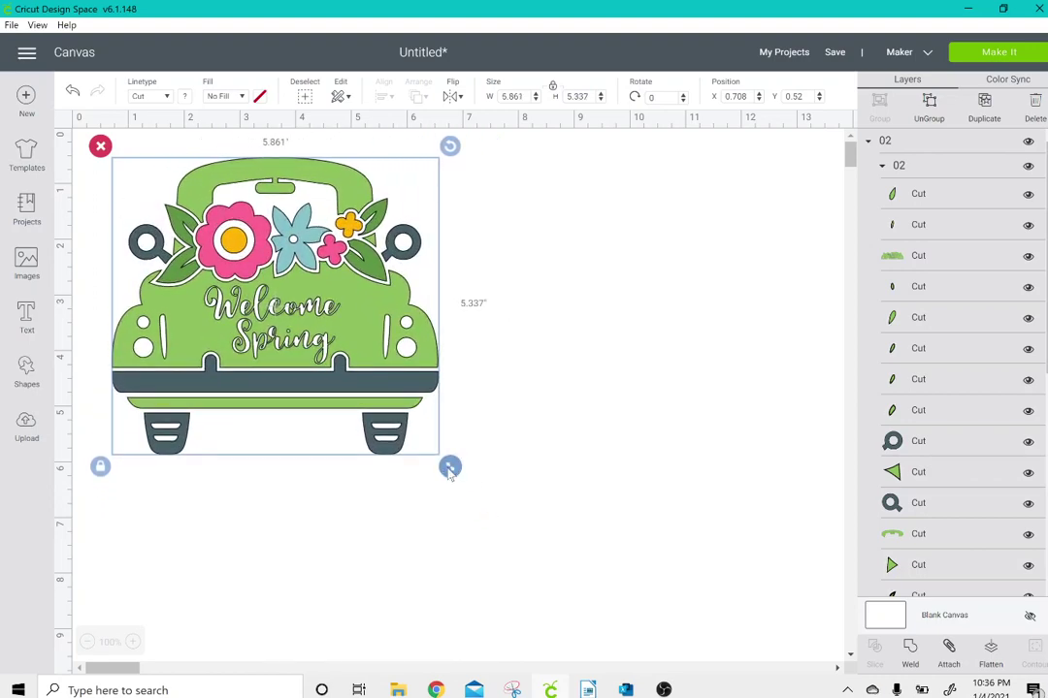
{"action": "left_click_drag", "start_coordinate": [449, 469], "coordinate": [472, 486]}
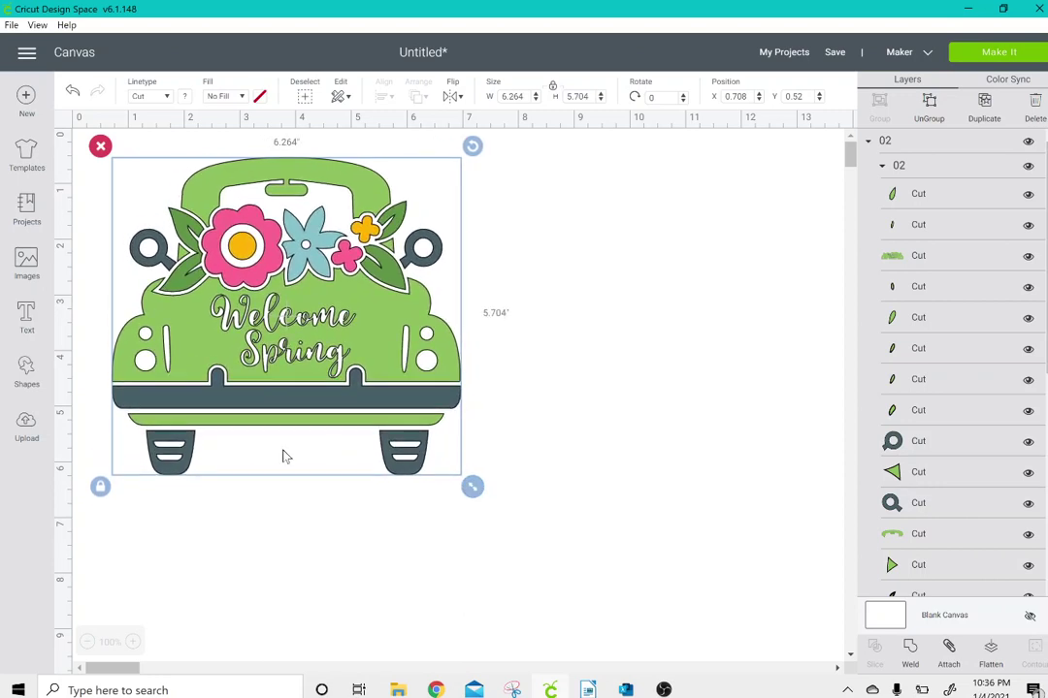
Unlock the Welcome Spring truck's proportions, stretch it freely, and resize it to about 5.36 by 4.86 inches
{"action": "left_click", "coordinate": [100, 486]}
{"action": "left_click_drag", "start_coordinate": [527, 495], "coordinate": [741, 470]}
{"action": "left_click_drag", "start_coordinate": [737, 541], "coordinate": [427, 452]}
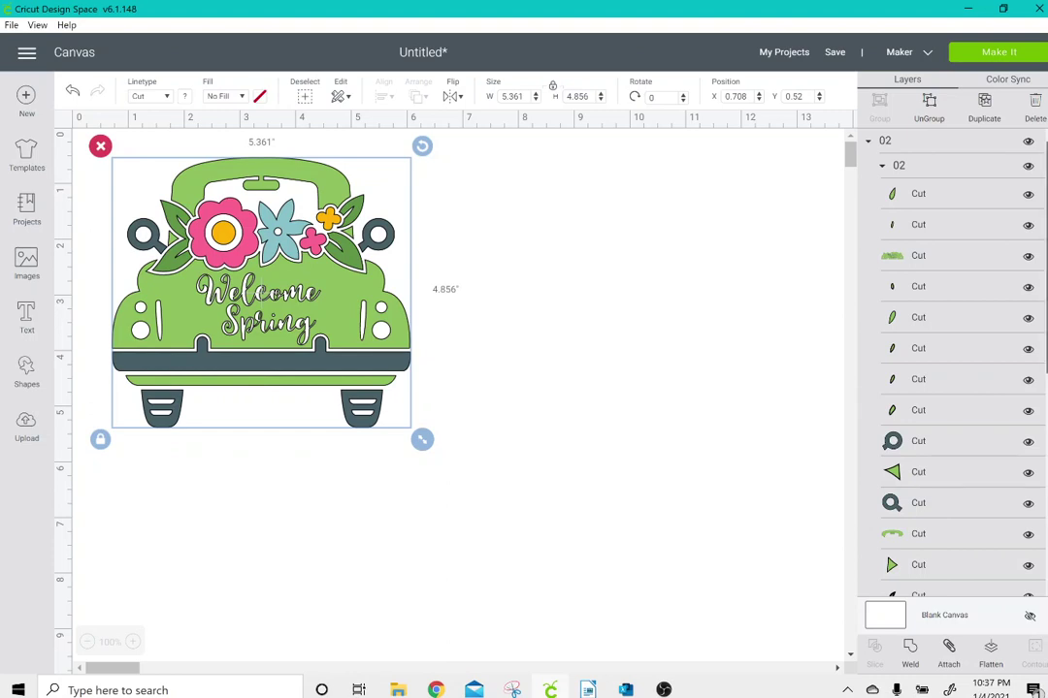
Ungroup the Welcome Spring truck into its separate 02 color groups
{"action": "scroll", "coordinate": [951, 369], "scroll_direction": "down", "scroll_amount": 10}
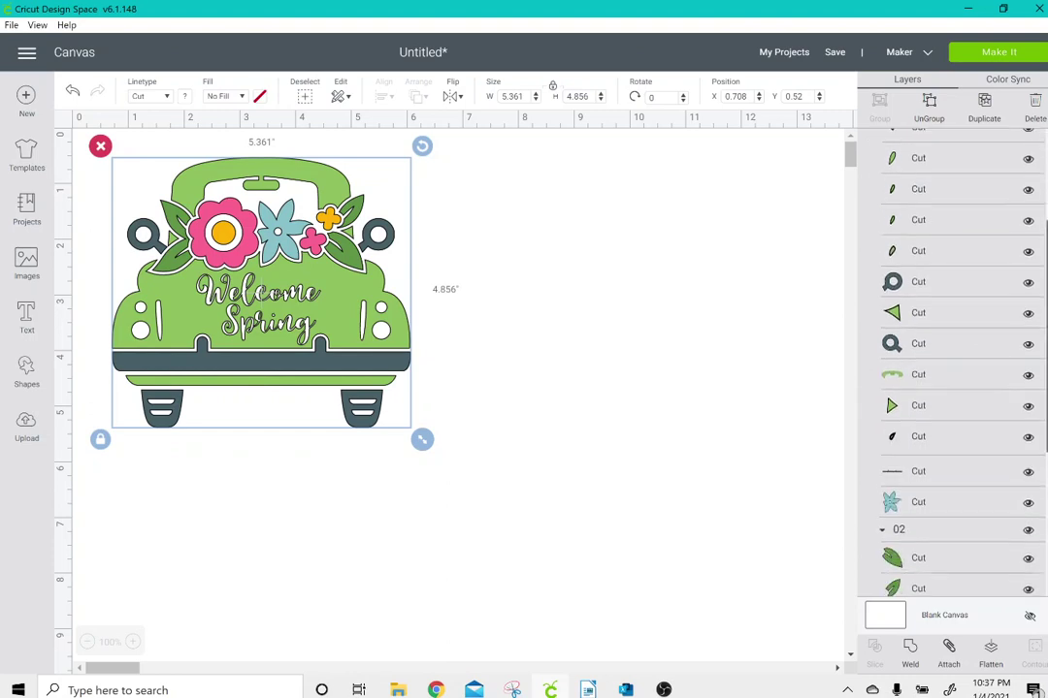
{"action": "scroll", "coordinate": [950, 368], "scroll_direction": "up", "scroll_amount": 3}
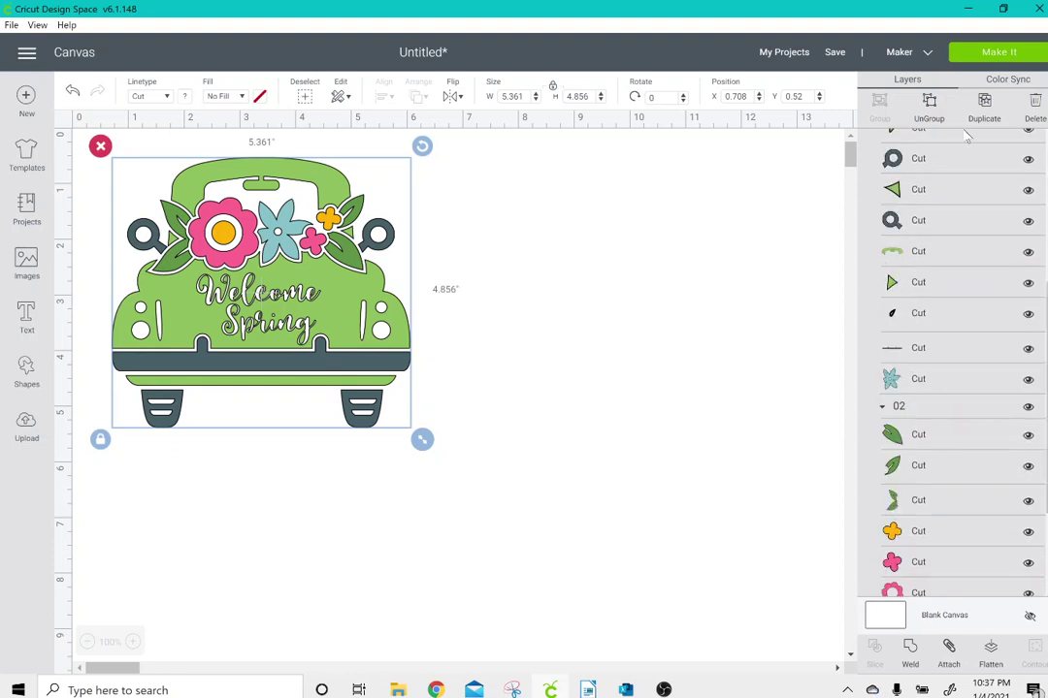
{"action": "left_click", "coordinate": [927, 112]}
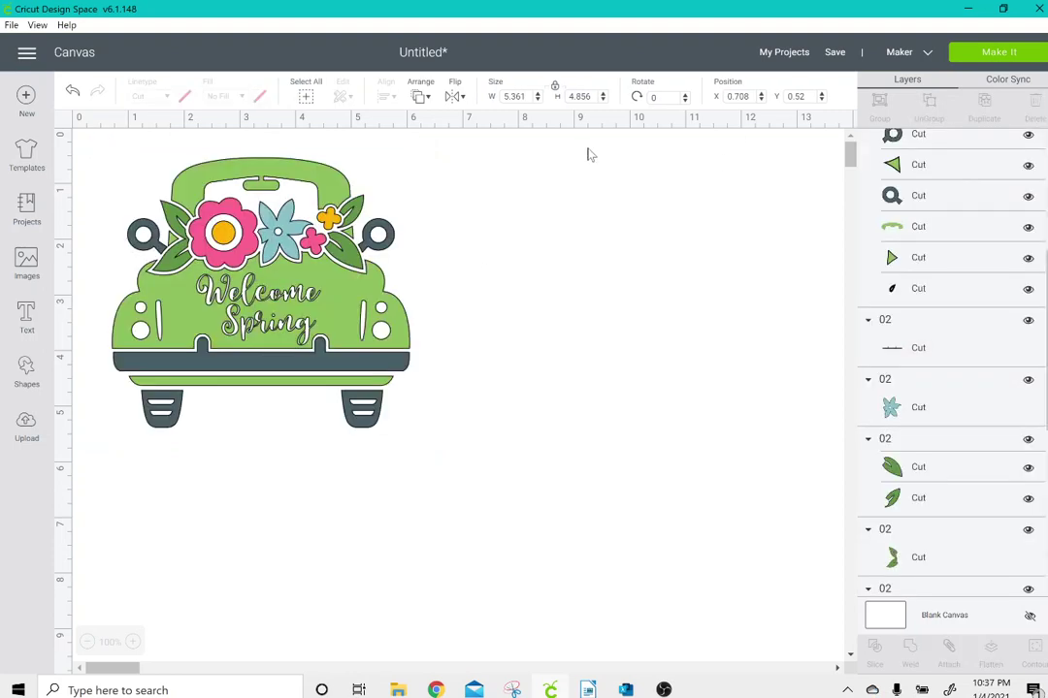
Ungroup the nested 02 group containing the light green truck body and cab into individual cut pieces
{"action": "left_click", "coordinate": [304, 174]}
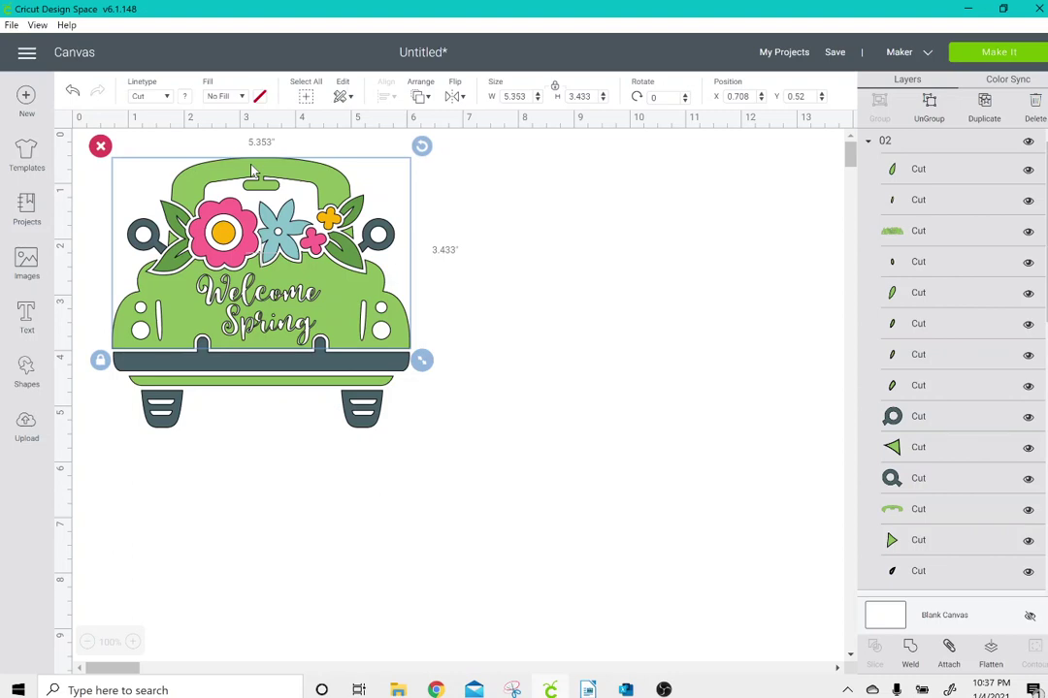
{"action": "left_click", "coordinate": [259, 97]}
{"action": "left_click", "coordinate": [164, 125]}
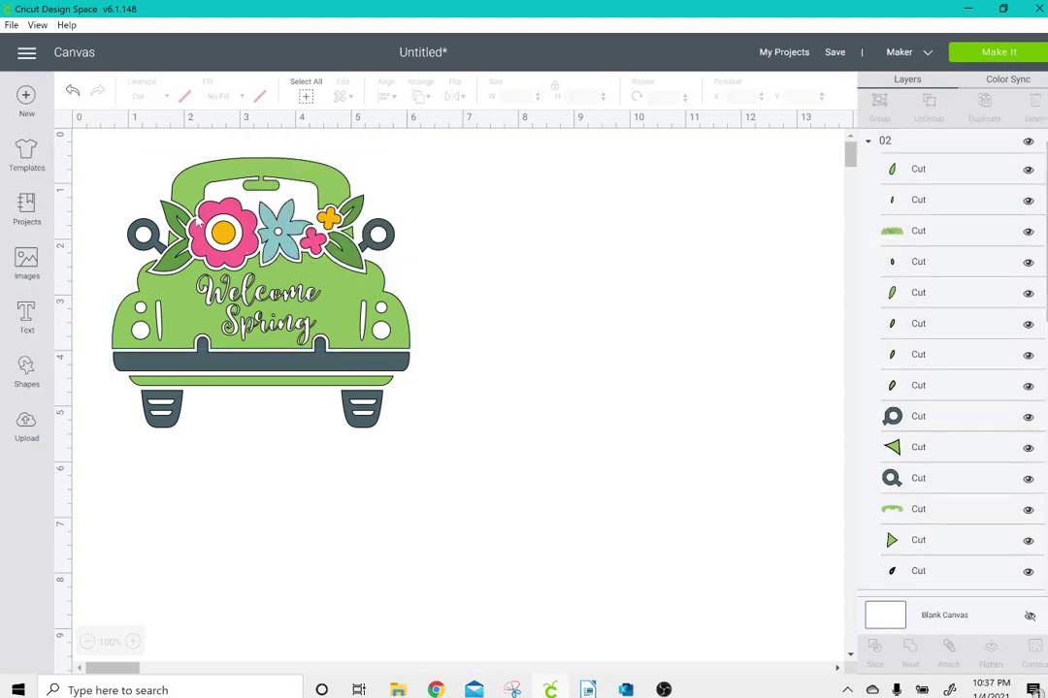
{"action": "left_click", "coordinate": [188, 310]}
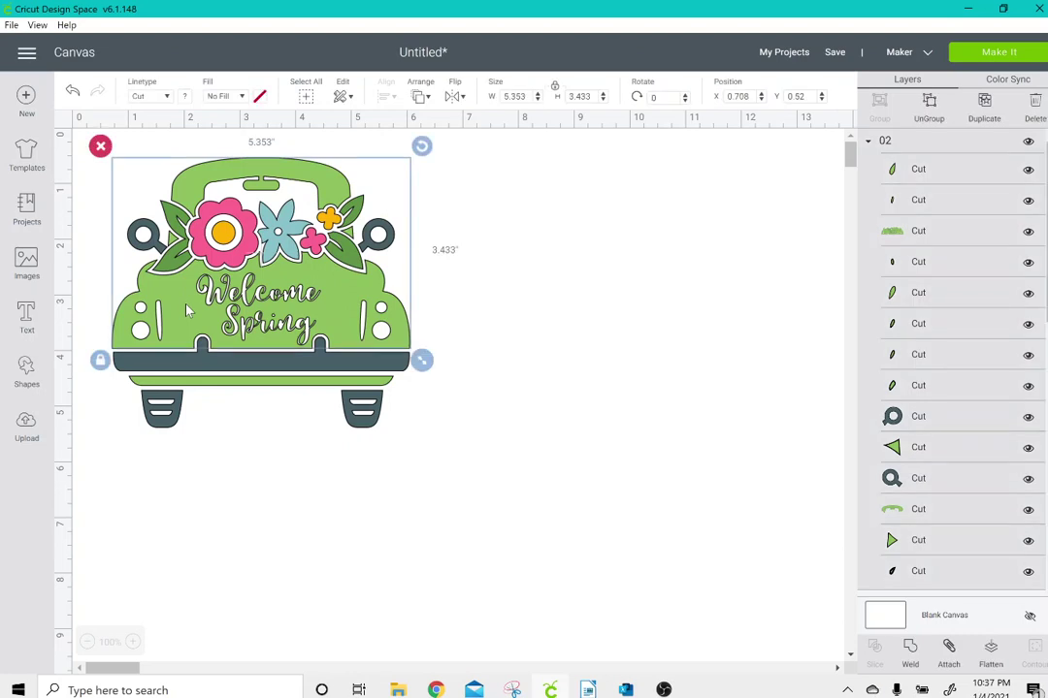
{"action": "left_click", "coordinate": [929, 107]}
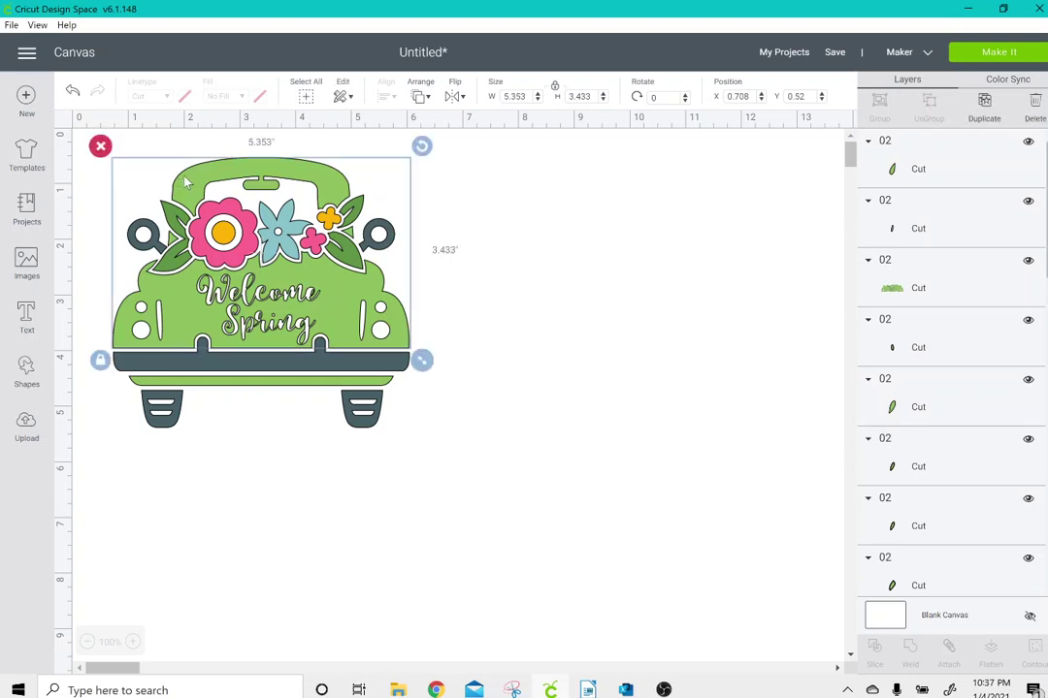
Recolor the truck's upper cab frame from the advanced color picker with a custom bright turquoise around #33ebde
{"action": "left_click", "coordinate": [272, 179]}
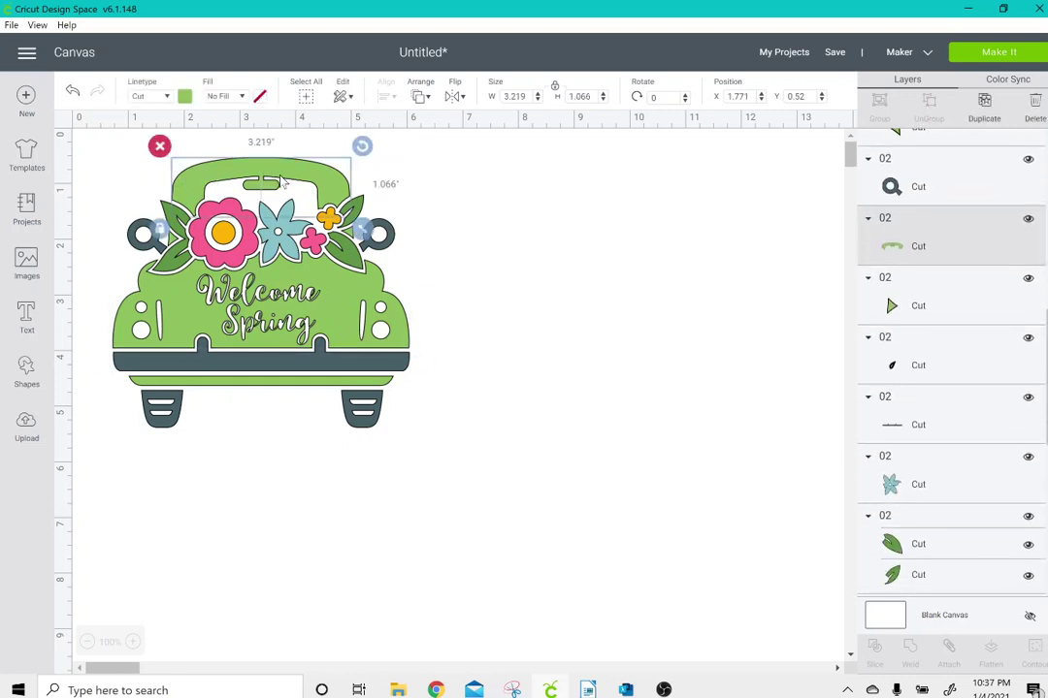
{"action": "left_click", "coordinate": [185, 97]}
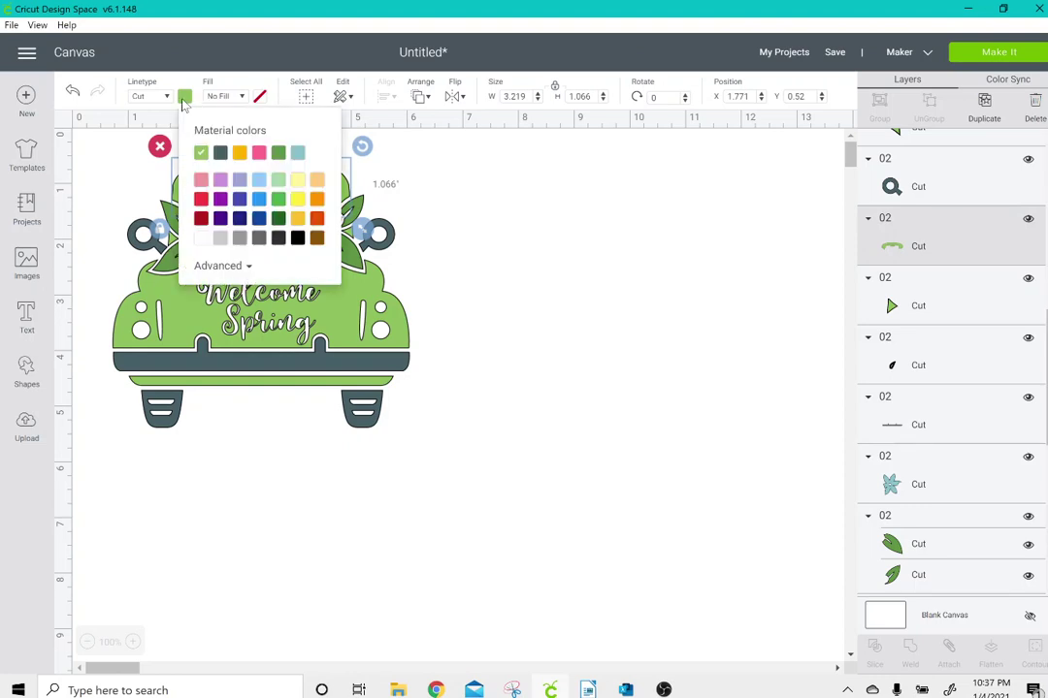
{"action": "left_click", "coordinate": [209, 267]}
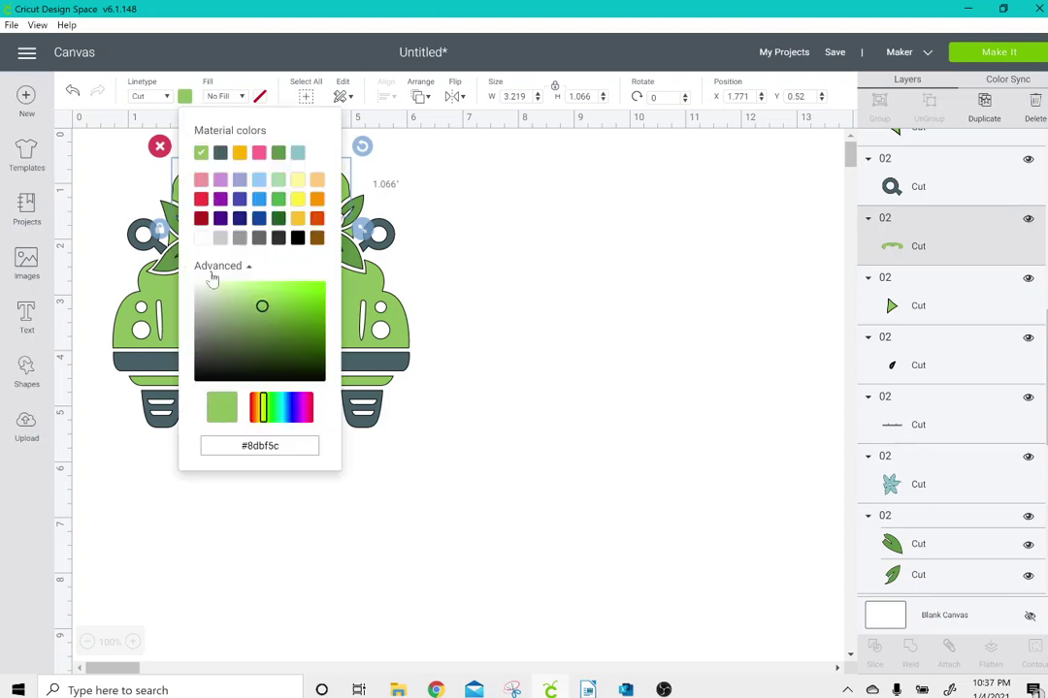
{"action": "left_click", "coordinate": [280, 408]}
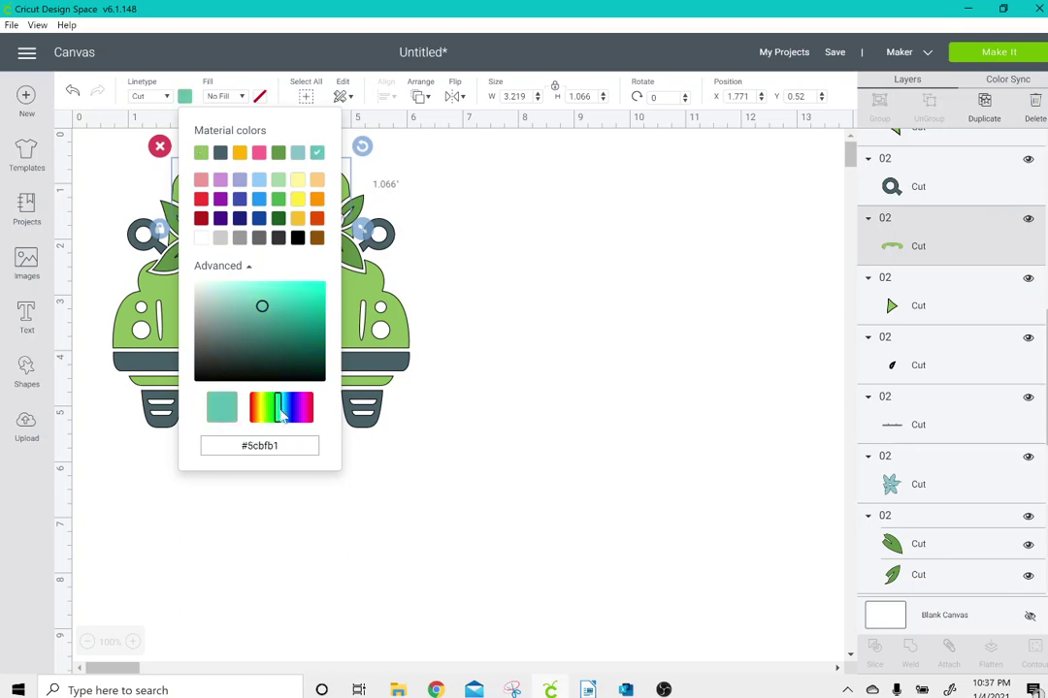
{"action": "left_click", "coordinate": [281, 411]}
{"action": "left_click", "coordinate": [278, 409]}
{"action": "left_click", "coordinate": [284, 408]}
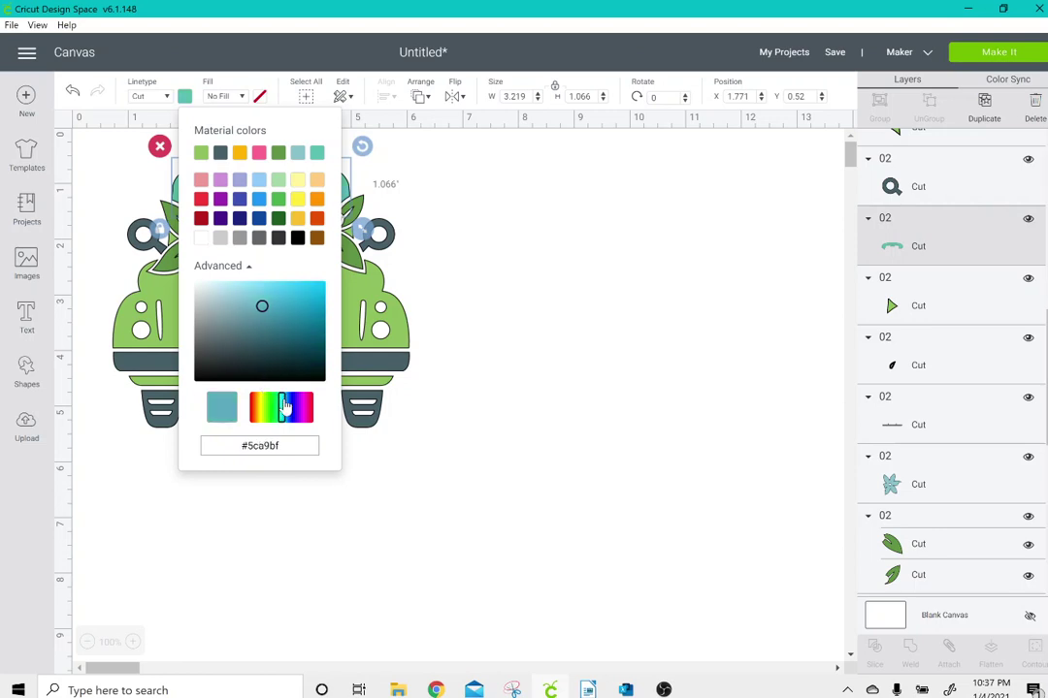
{"action": "left_click", "coordinate": [278, 409]}
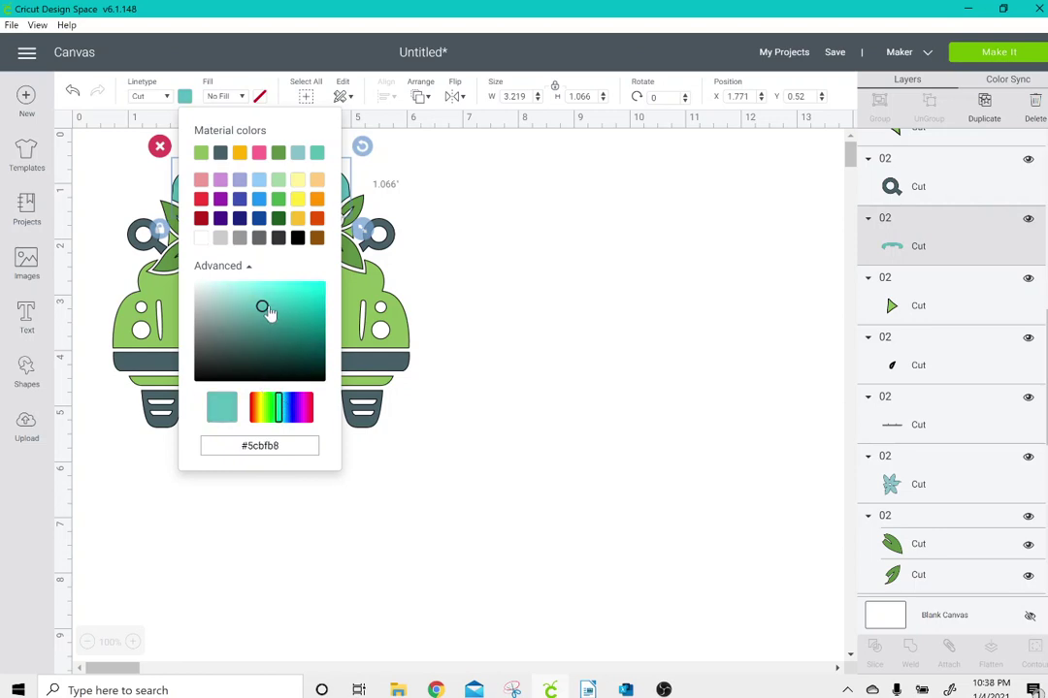
{"action": "left_click", "coordinate": [297, 290]}
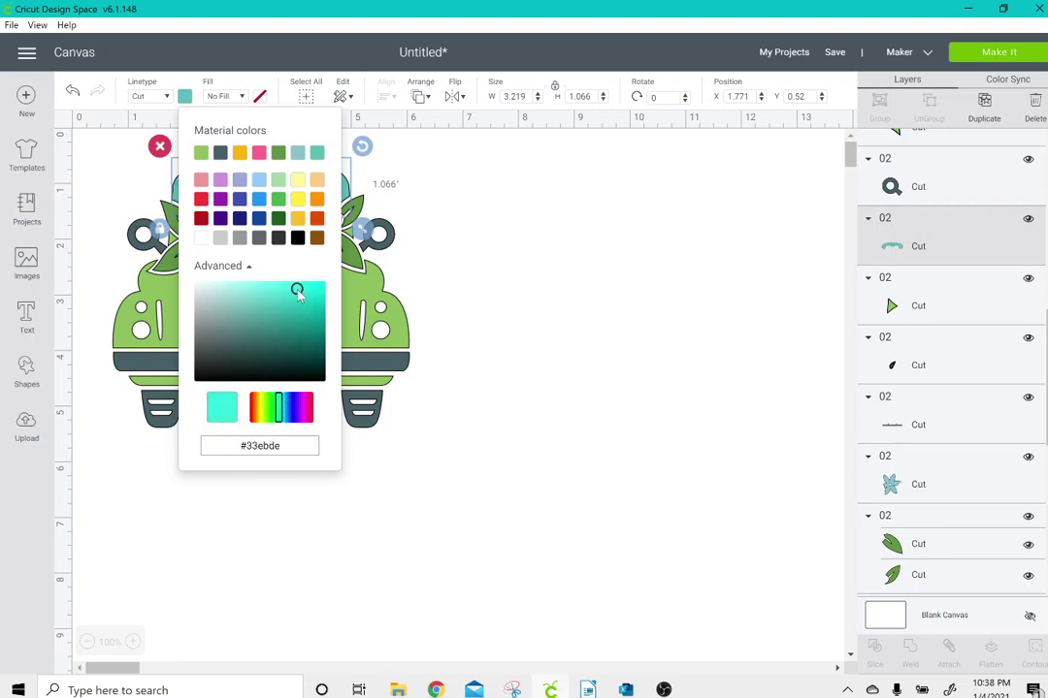
{"action": "left_click", "coordinate": [437, 266]}
Recolor the main truck body with the same bright turquoise material color as the cab frame
{"action": "left_click", "coordinate": [354, 308]}
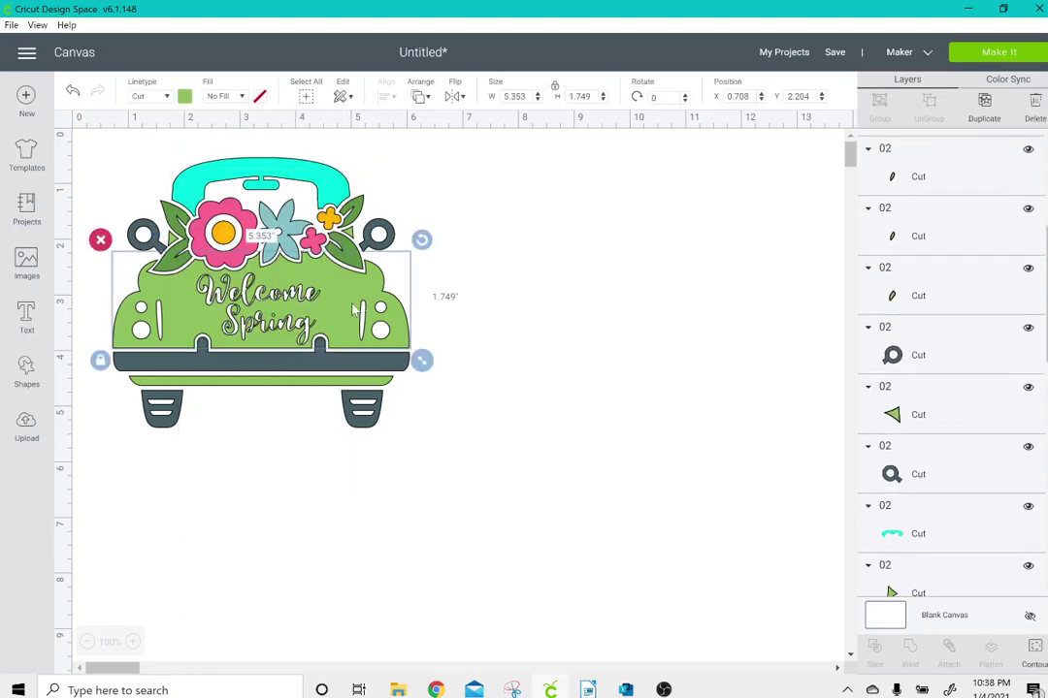
{"action": "left_click", "coordinate": [185, 97]}
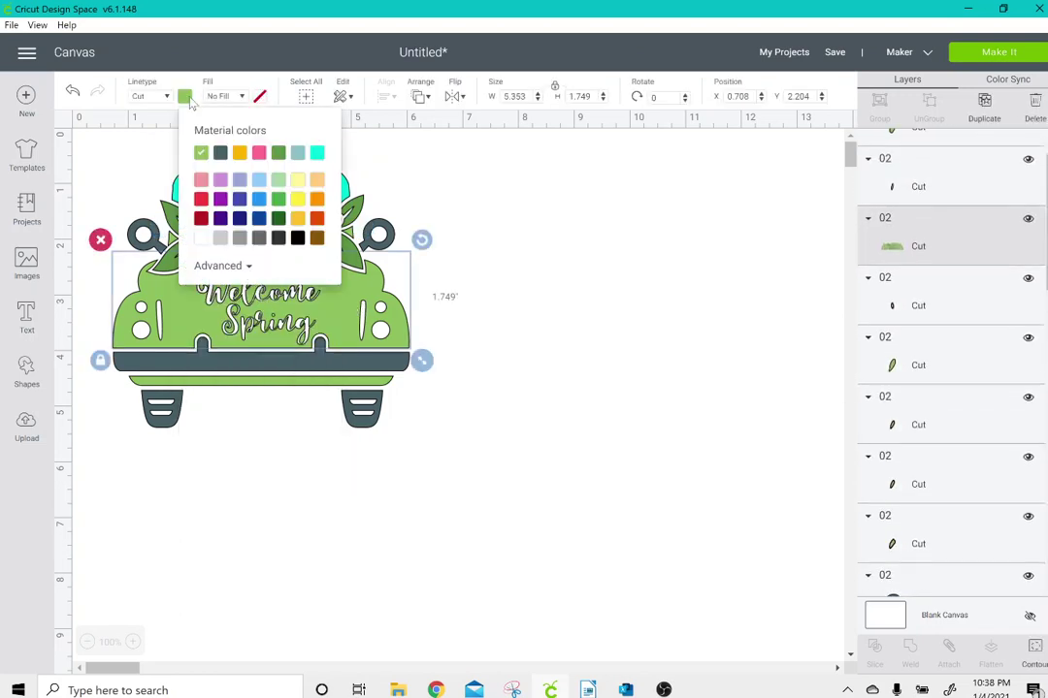
{"action": "left_click", "coordinate": [316, 152]}
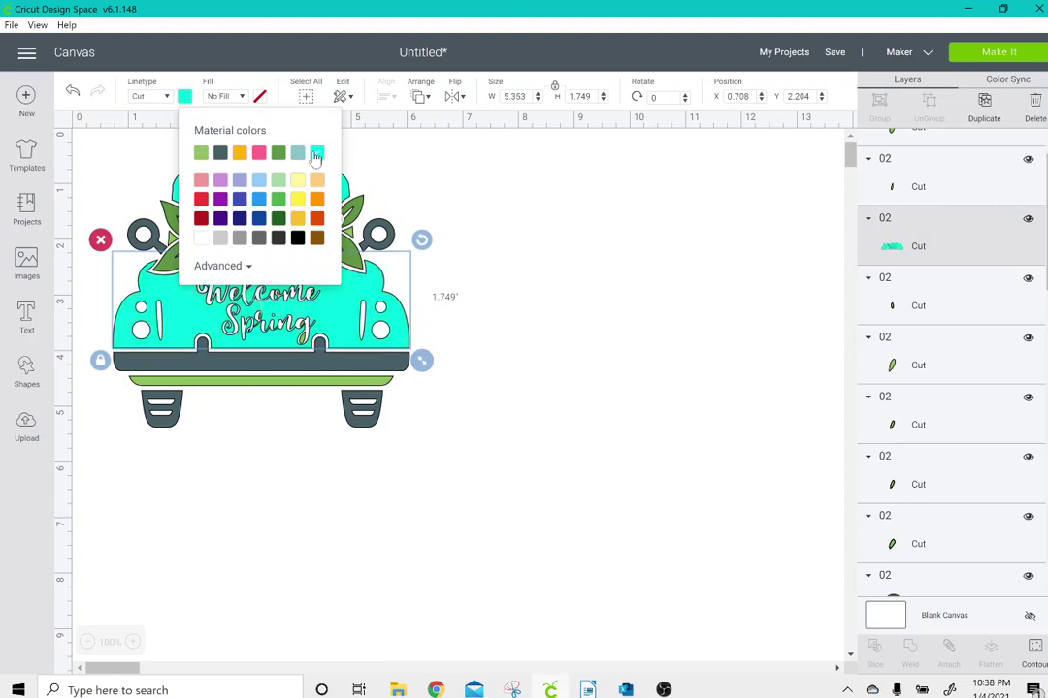
{"action": "left_click", "coordinate": [327, 383]}
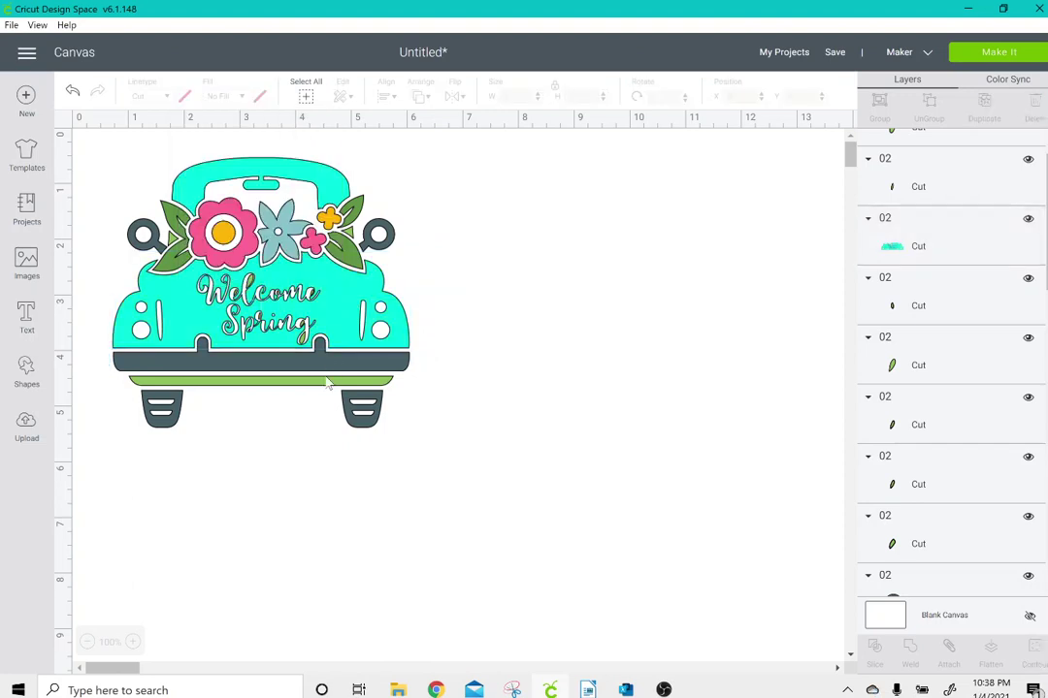
Recolor the thin light green bar beneath the bumper with the bright turquoise material color and deselect it
{"action": "left_click", "coordinate": [328, 383]}
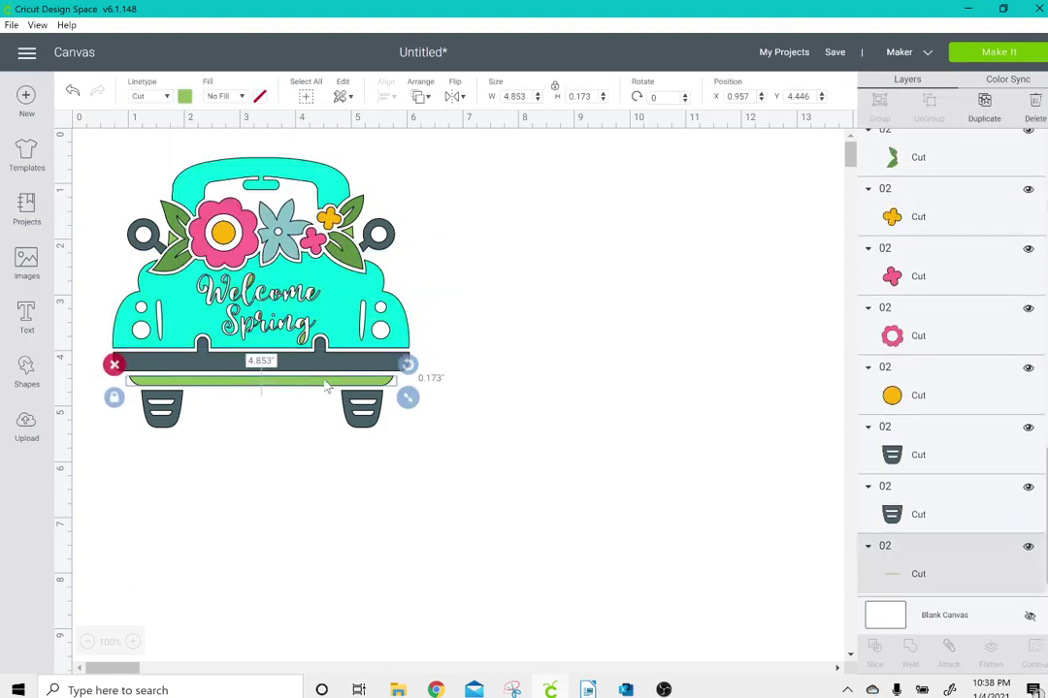
{"action": "left_click", "coordinate": [184, 97]}
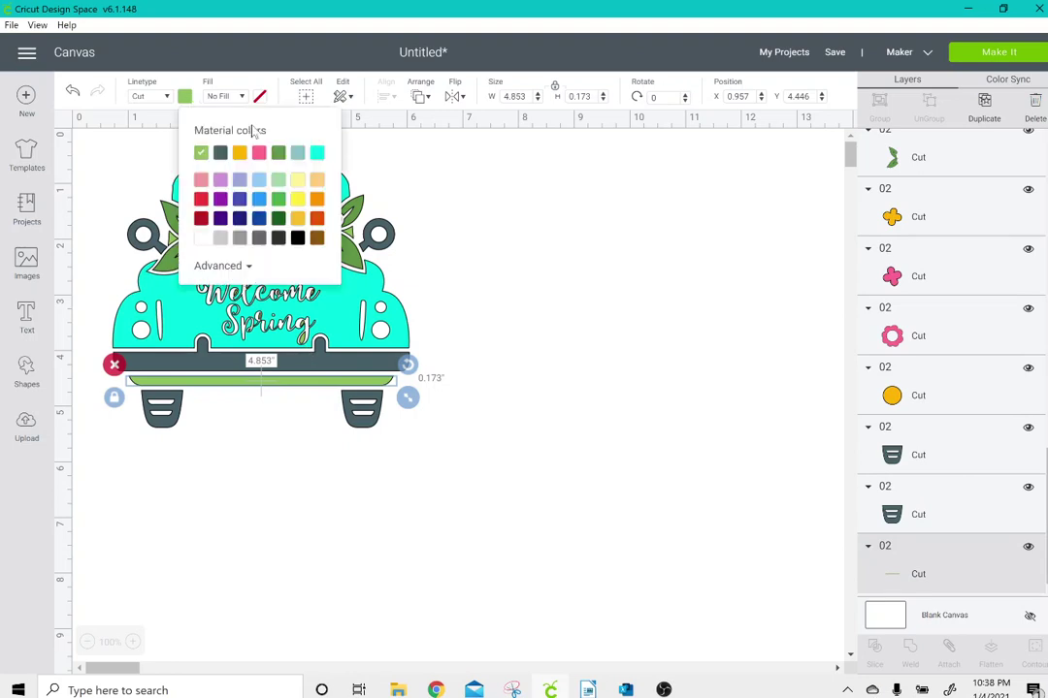
{"action": "left_click", "coordinate": [316, 152]}
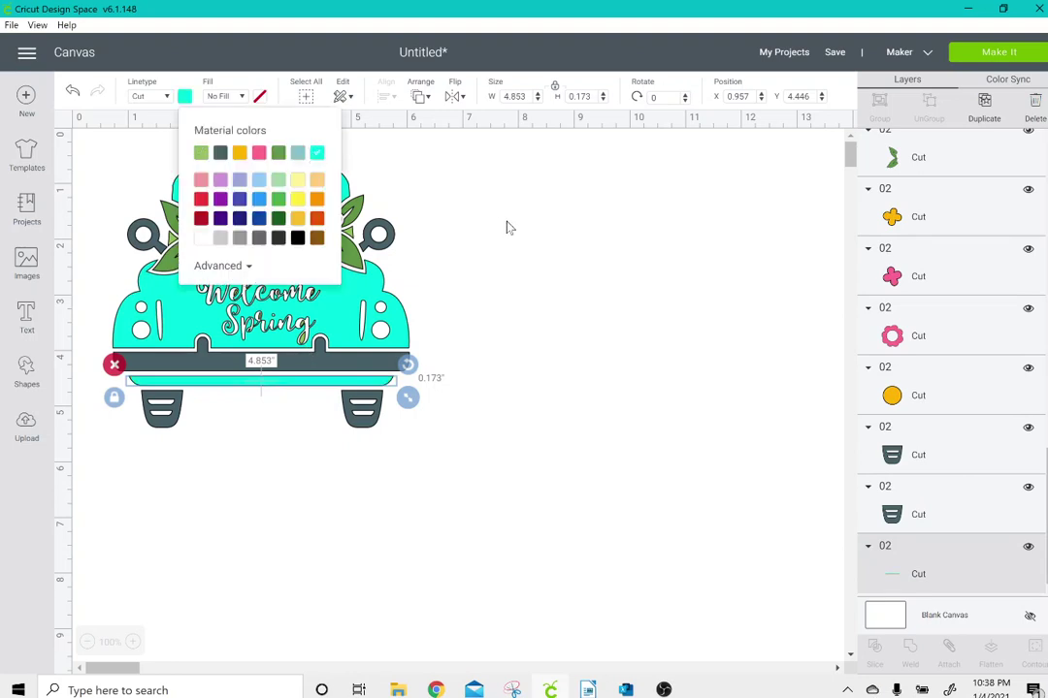
{"action": "left_click", "coordinate": [506, 227]}
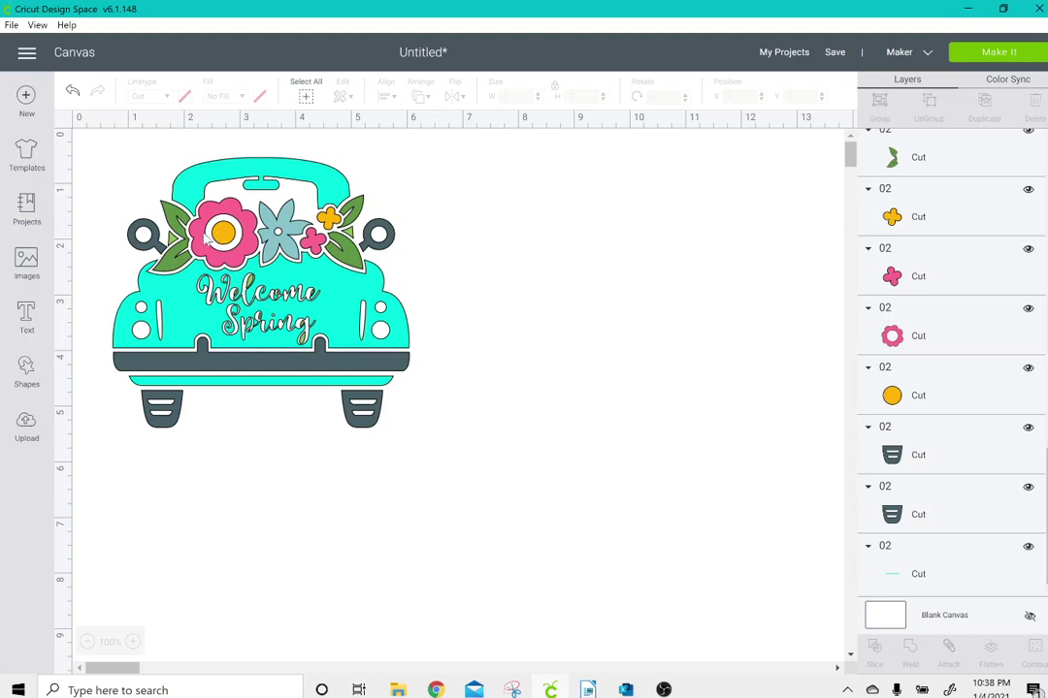
Use Color Sync to move the three dark green leaf pieces to the light green layer and the small yellow flower to pink
{"action": "left_click", "coordinate": [172, 246]}
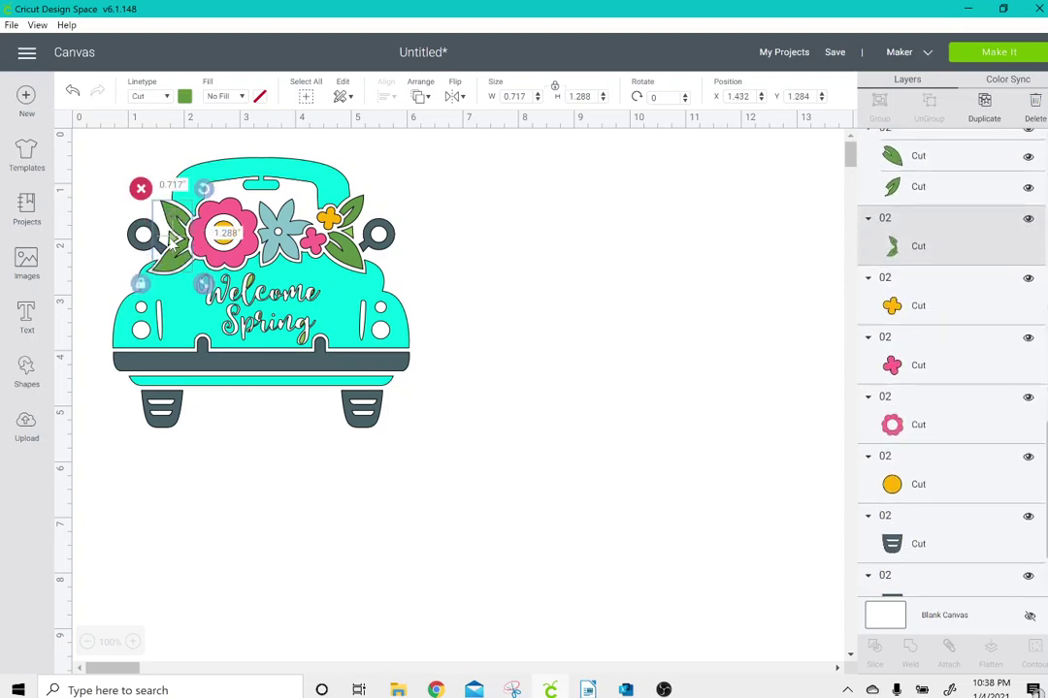
{"action": "left_click", "coordinate": [173, 241]}
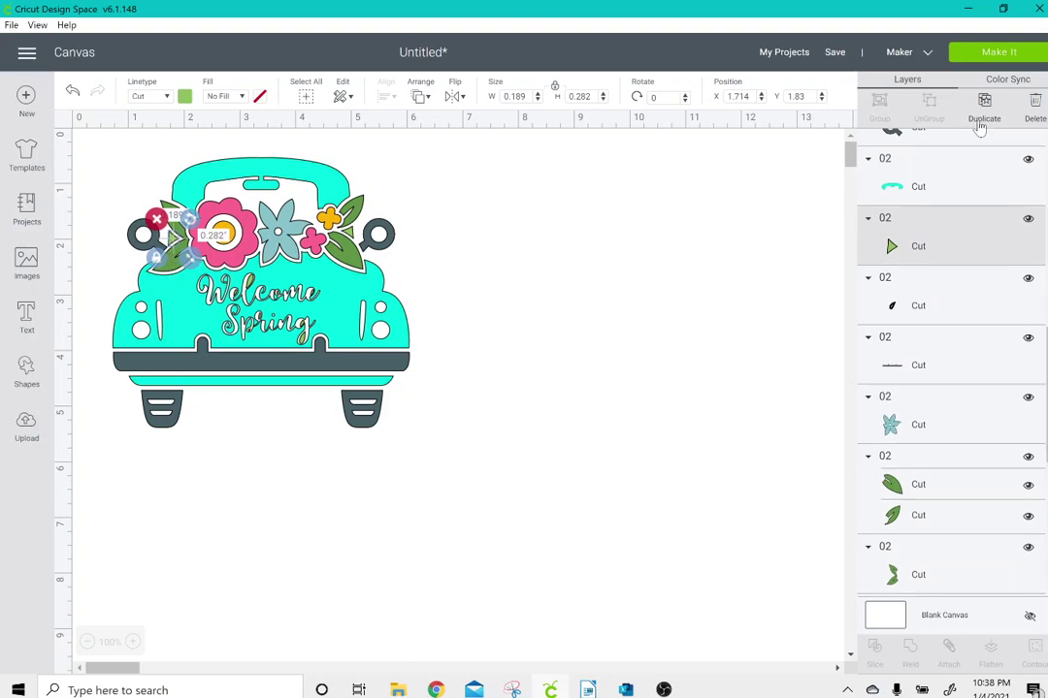
{"action": "left_click", "coordinate": [1007, 80]}
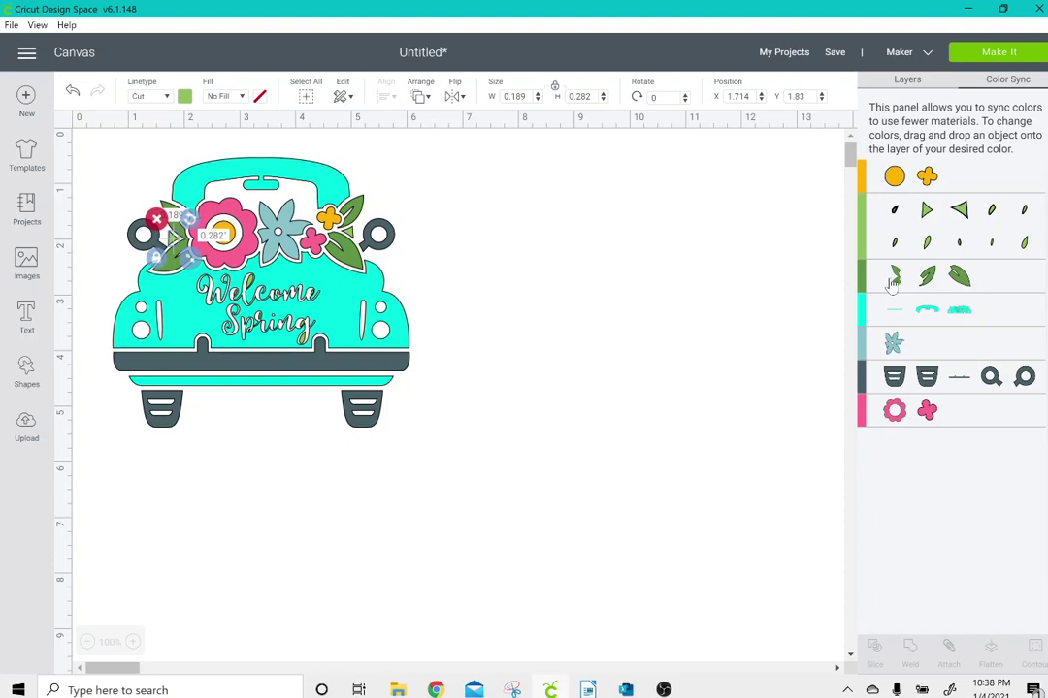
{"action": "left_click_drag", "start_coordinate": [893, 281], "coordinate": [907, 228]}
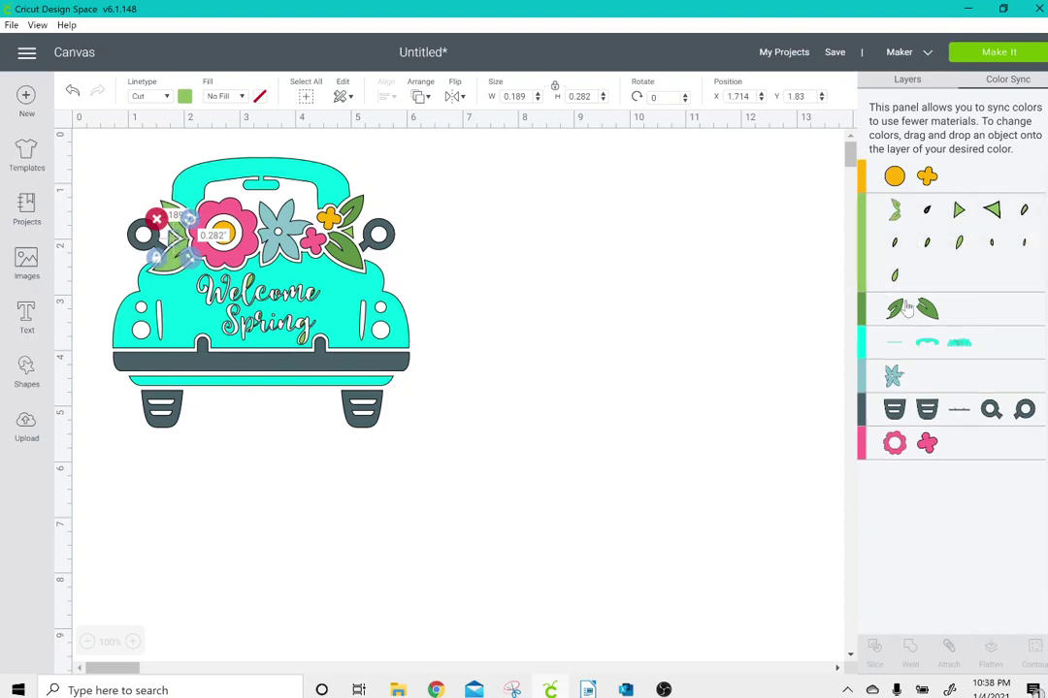
{"action": "left_click_drag", "start_coordinate": [897, 312], "coordinate": [927, 215]}
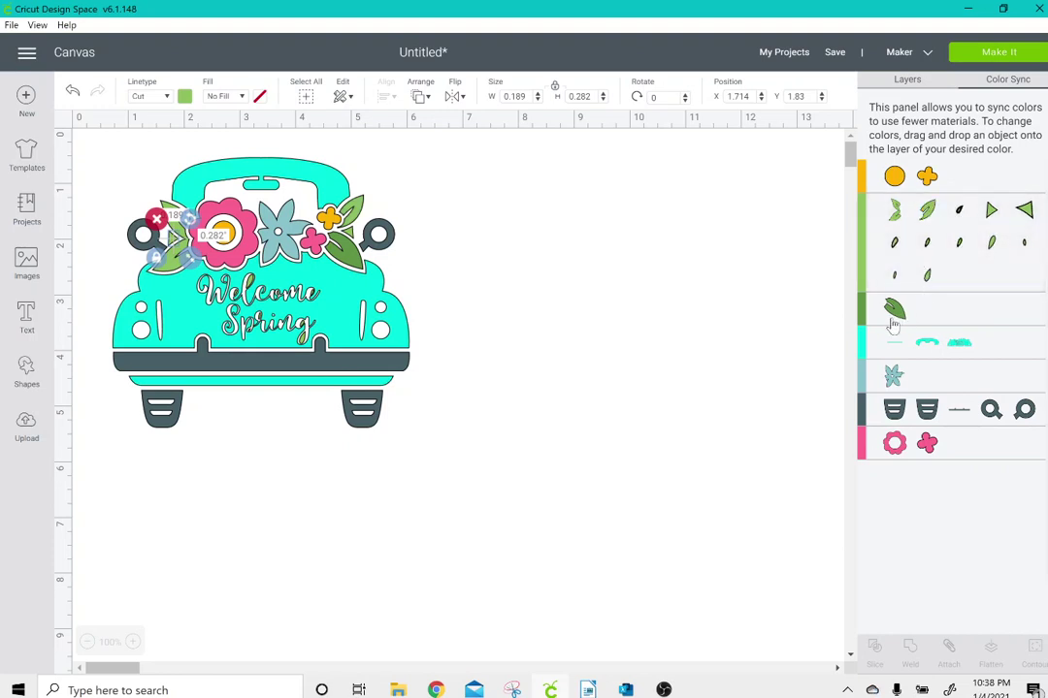
{"action": "left_click_drag", "start_coordinate": [896, 320], "coordinate": [931, 257]}
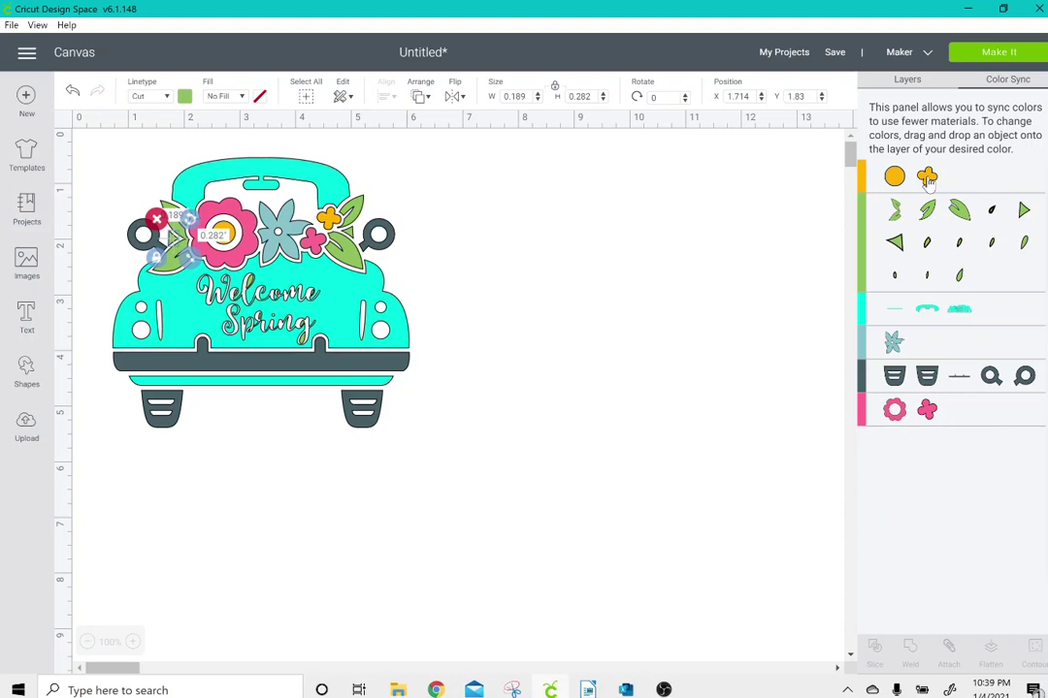
{"action": "left_click_drag", "start_coordinate": [929, 182], "coordinate": [953, 411]}
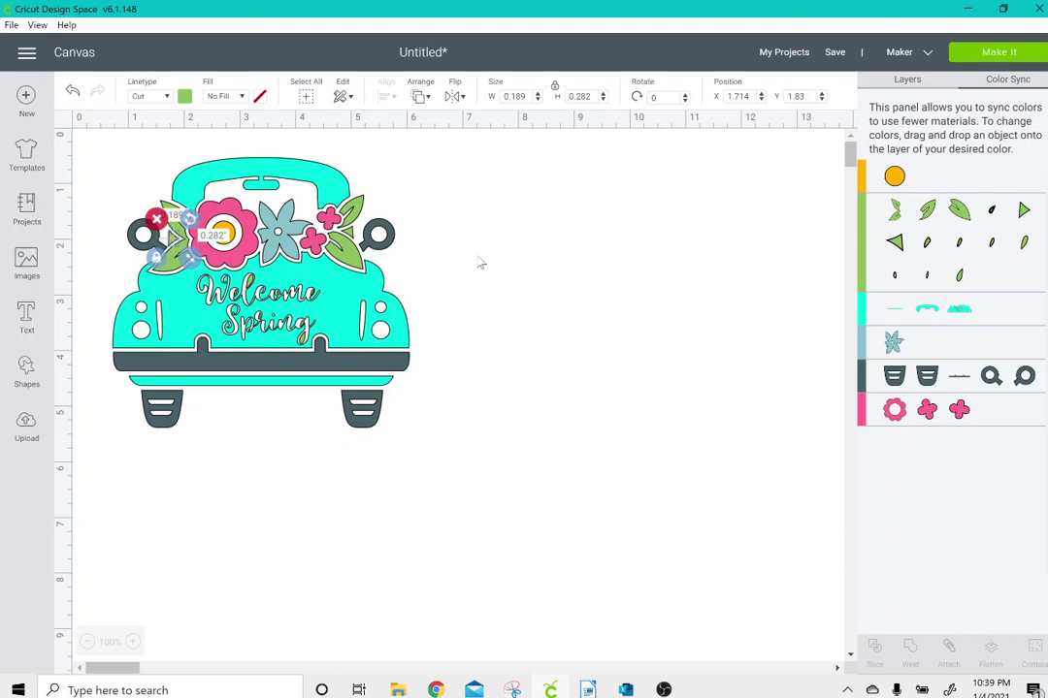
{"action": "left_click", "coordinate": [523, 284]}
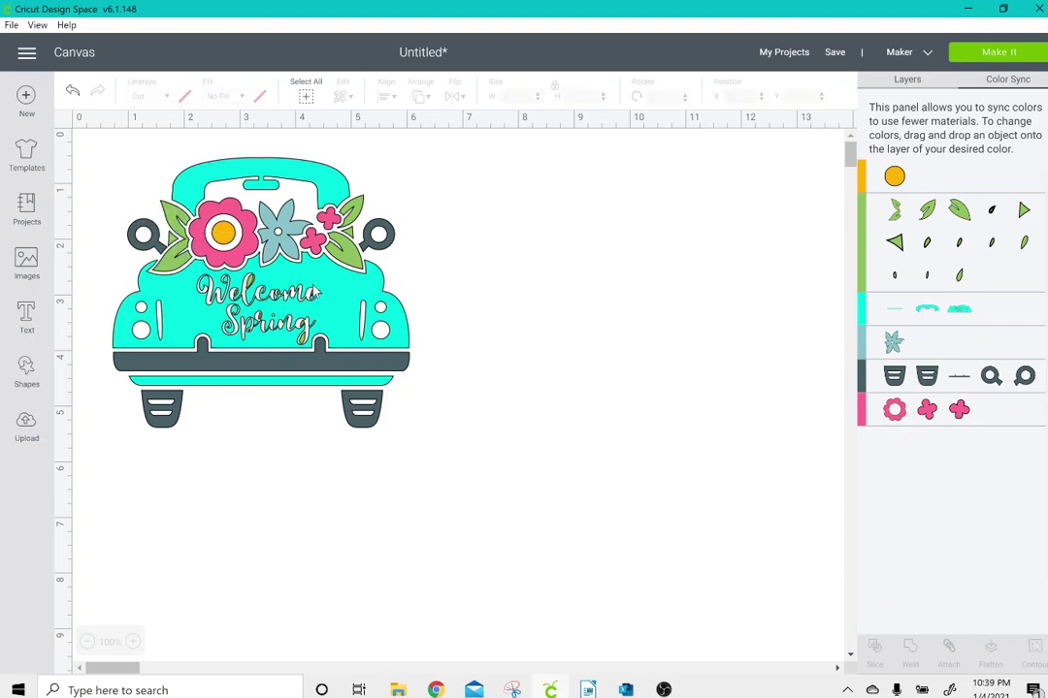
Recolor the small light green piece inside the word Welcome, at about X 3.116, Y 2.618, with the bright turquoise material color
{"action": "left_click", "coordinate": [255, 289]}
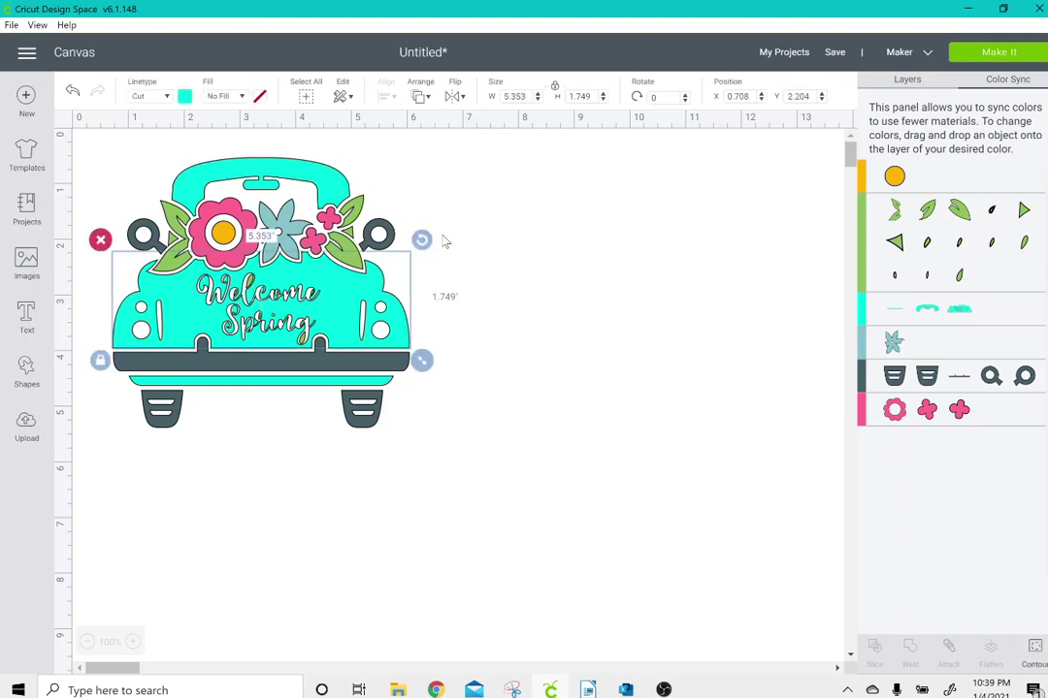
{"action": "left_click", "coordinate": [905, 82]}
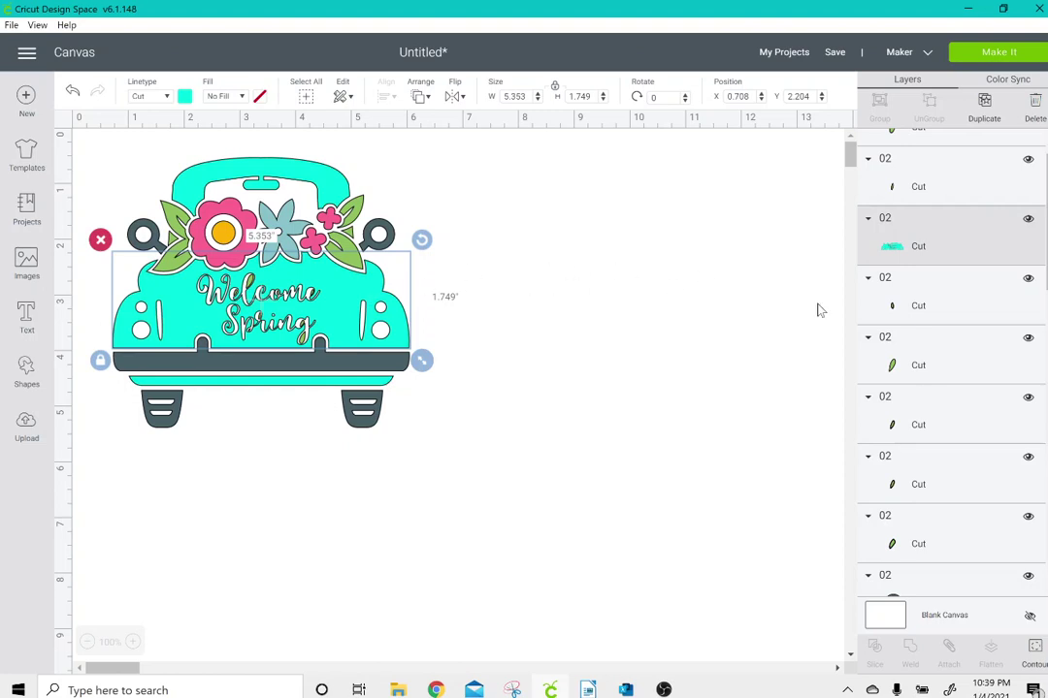
{"action": "left_click", "coordinate": [917, 369]}
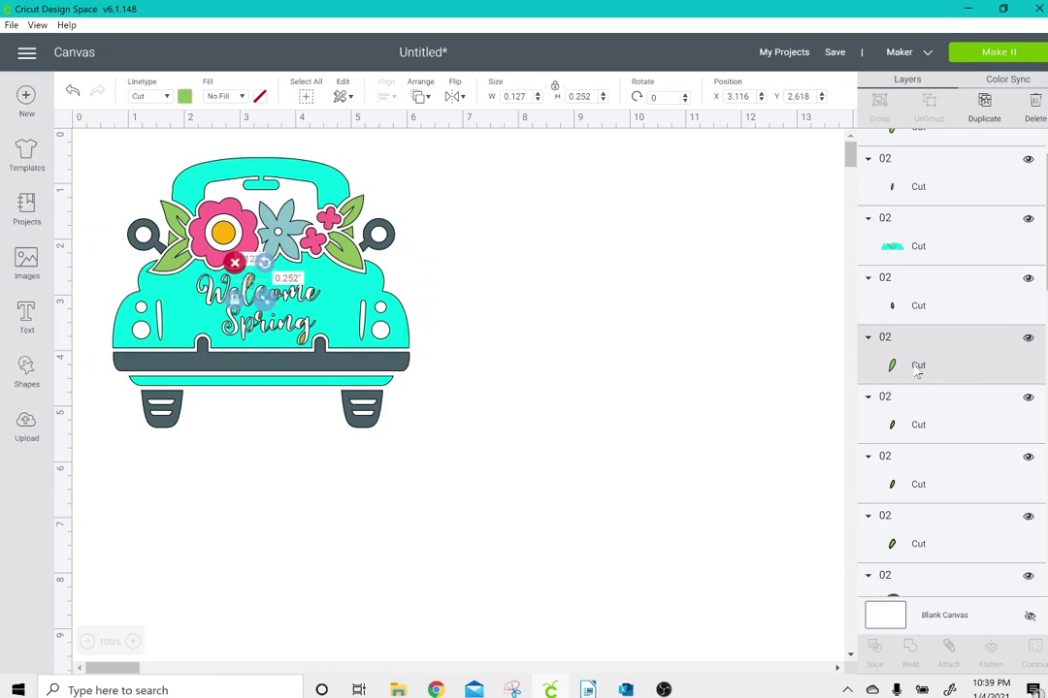
{"action": "right_click", "coordinate": [917, 371]}
{"action": "left_click", "coordinate": [916, 371]}
{"action": "left_click", "coordinate": [183, 95]}
{"action": "left_click", "coordinate": [201, 153]}
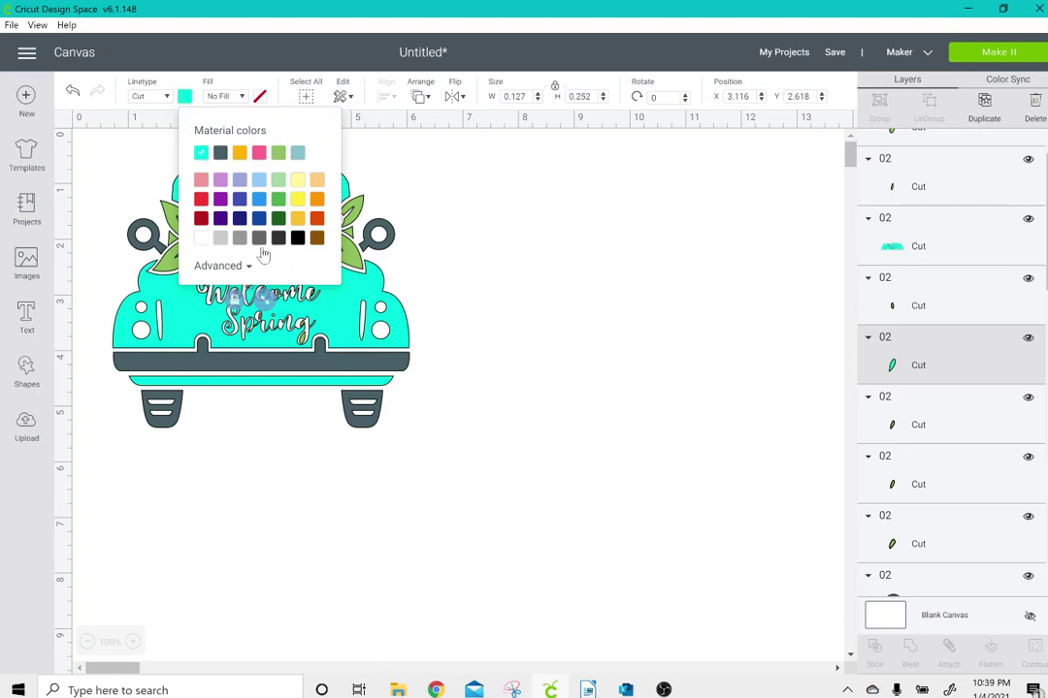
Recolor the small light green piece inside the word Welcome, at X 4.269, Y 2.888, with the bright turquoise material color and deselect it
{"action": "left_click", "coordinate": [487, 247]}
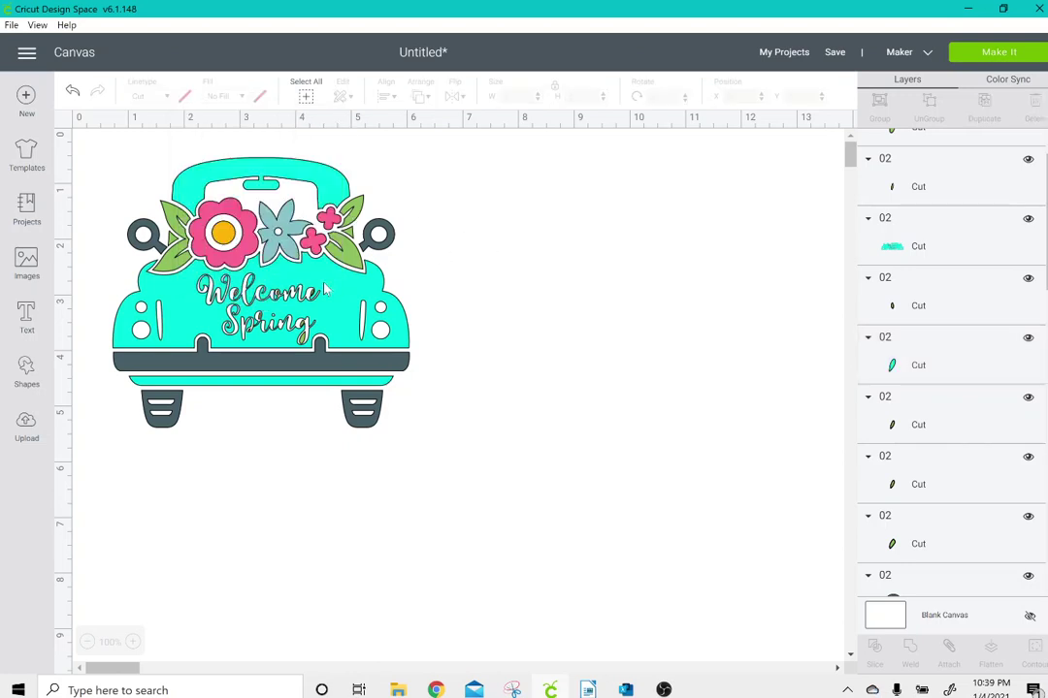
{"action": "left_click", "coordinate": [240, 299]}
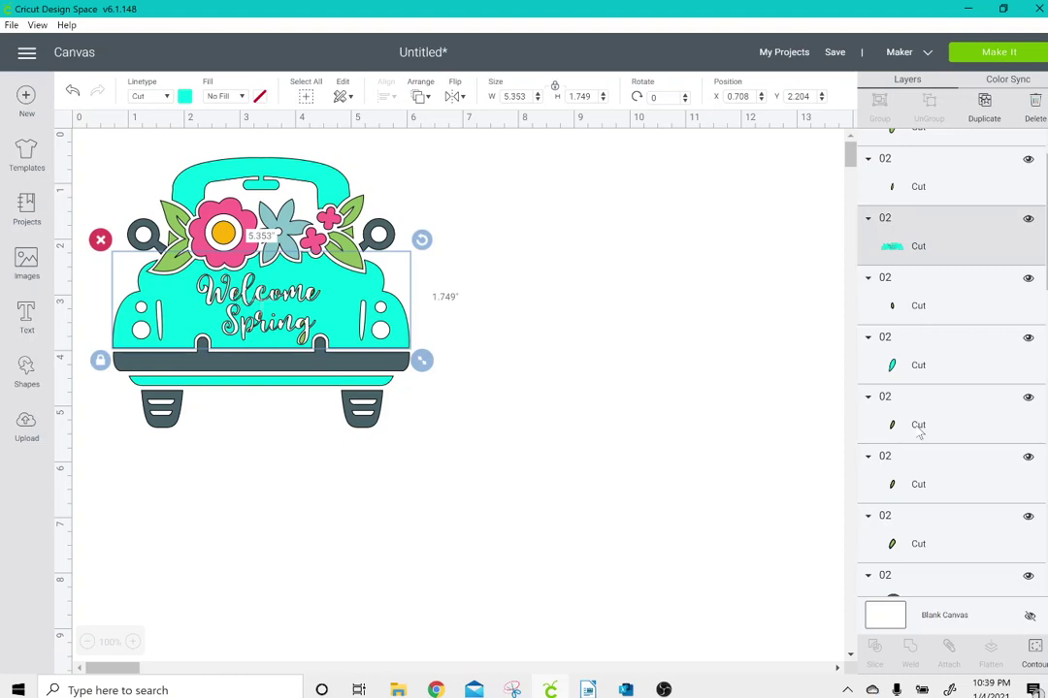
{"action": "left_click", "coordinate": [861, 427]}
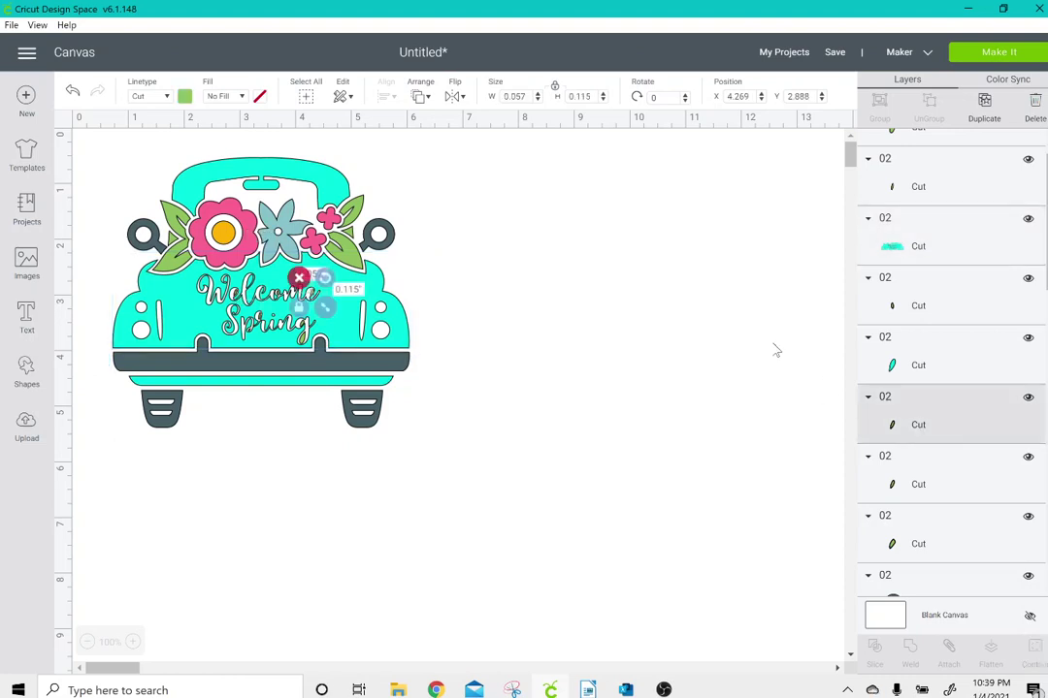
{"action": "left_click", "coordinate": [184, 96]}
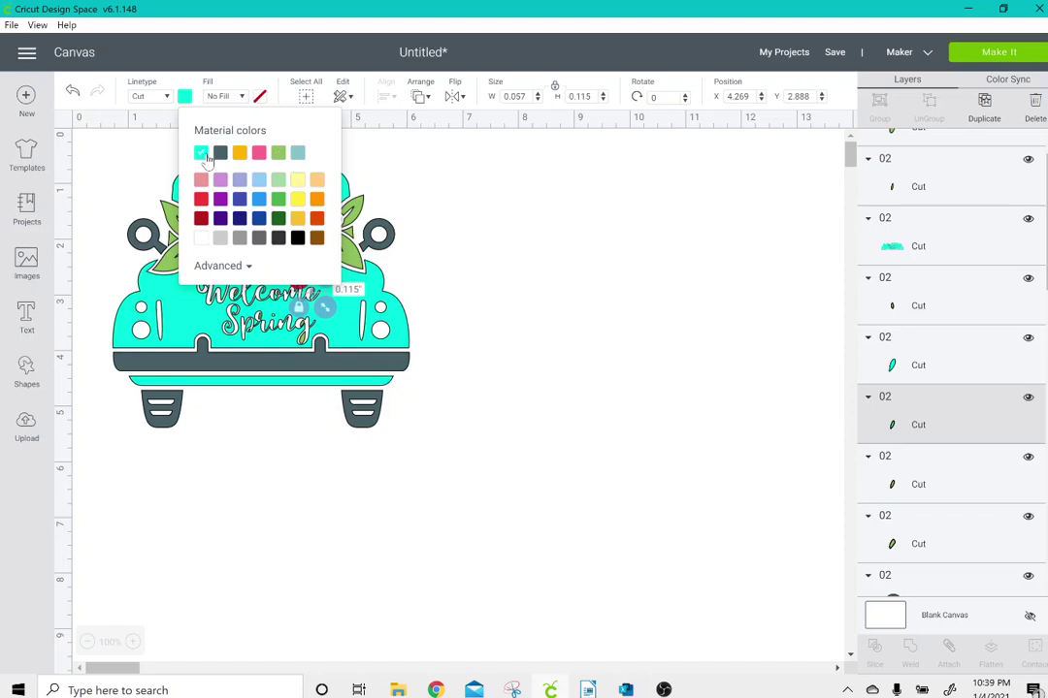
{"action": "left_click", "coordinate": [485, 297]}
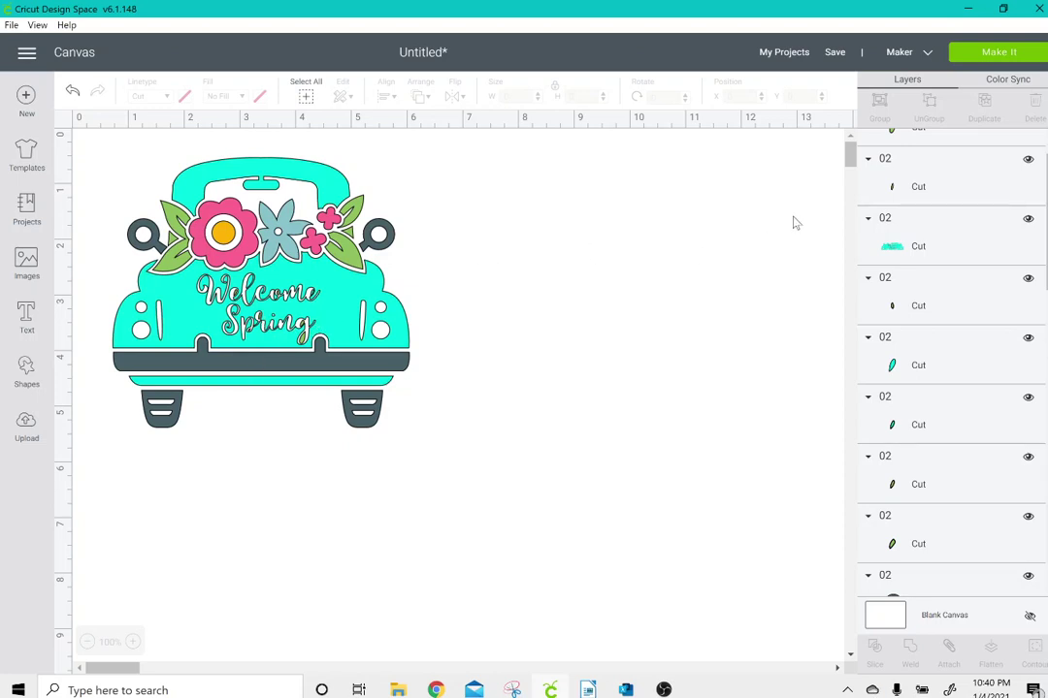
Attach the turquoise cab frame, main truck body and thin bar beneath the bumper together
{"action": "left_click", "coordinate": [307, 178]}
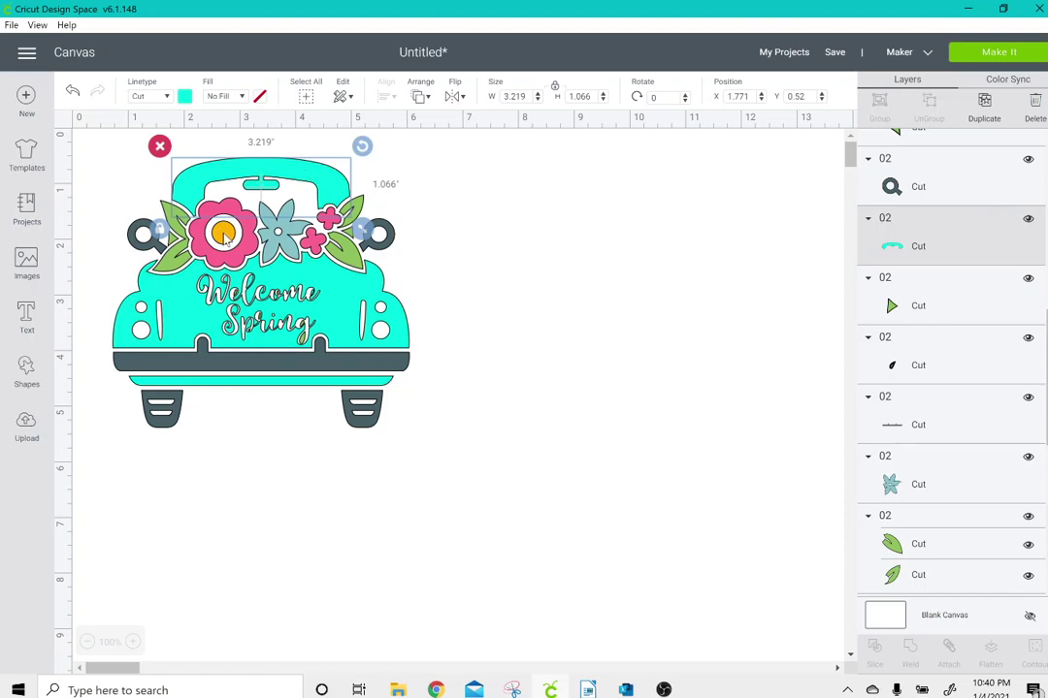
{"action": "left_click", "coordinate": [179, 306], "text": "shift"}
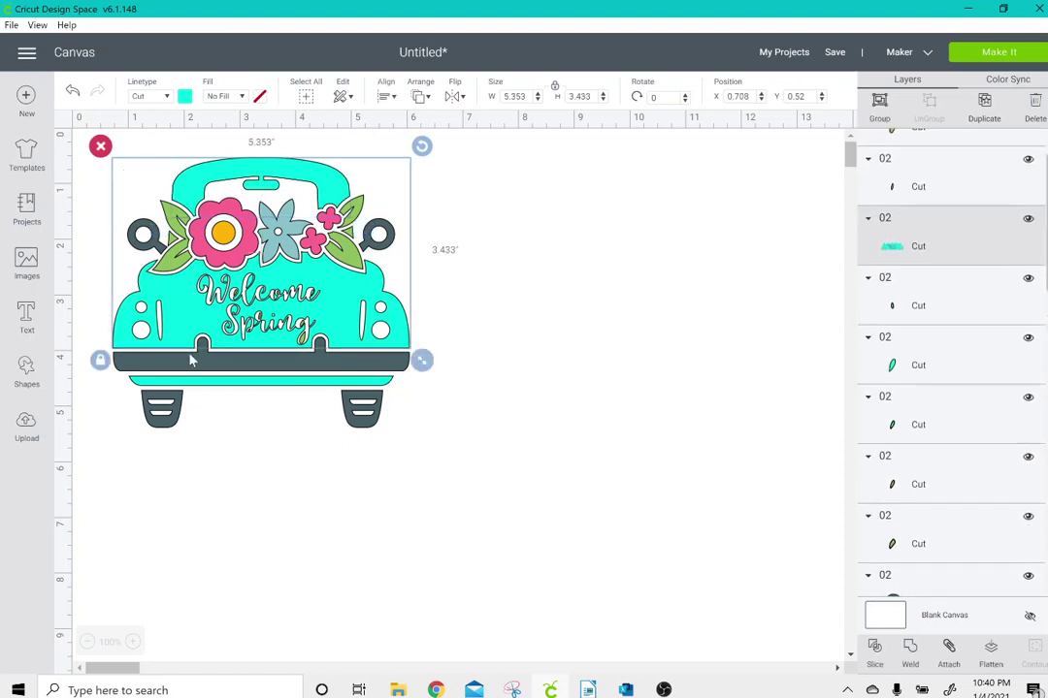
{"action": "left_click", "coordinate": [187, 386], "text": "shift"}
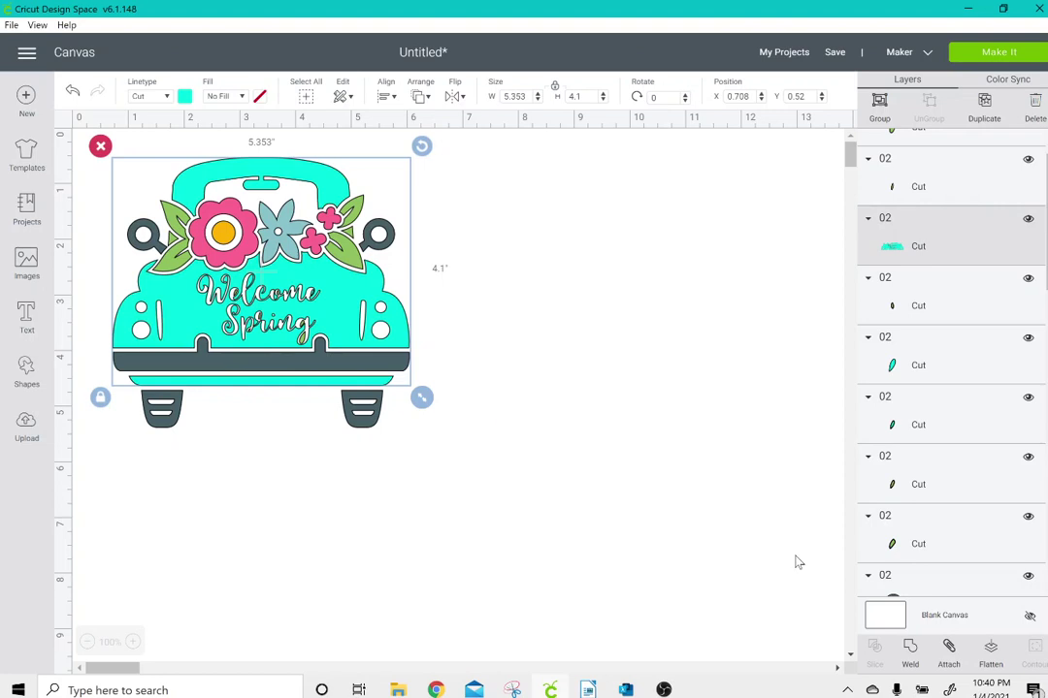
{"action": "left_click", "coordinate": [951, 650]}
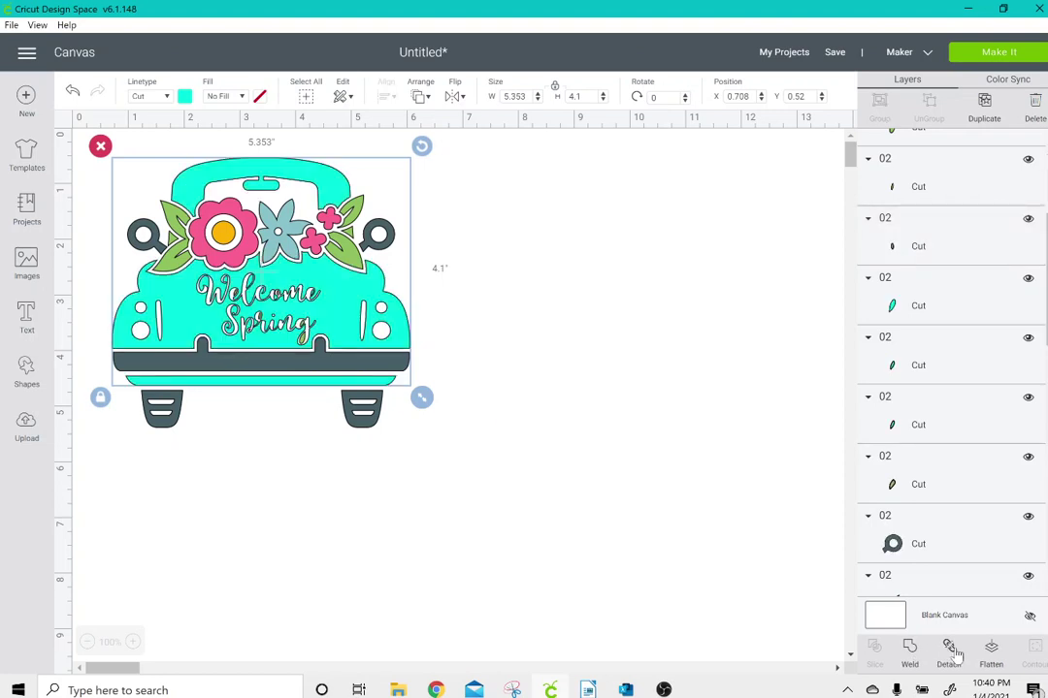
{"action": "left_click", "coordinate": [456, 359]}
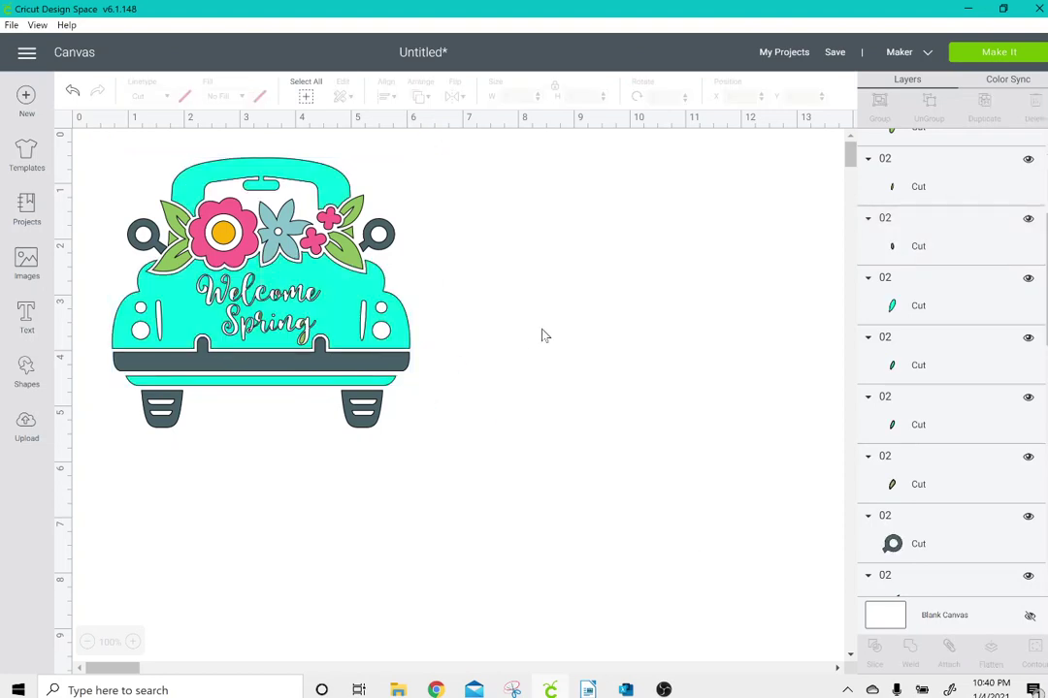
Attach the green leaf pieces on both sides of the flowers together and clear the selection
{"action": "left_click", "coordinate": [165, 209]}
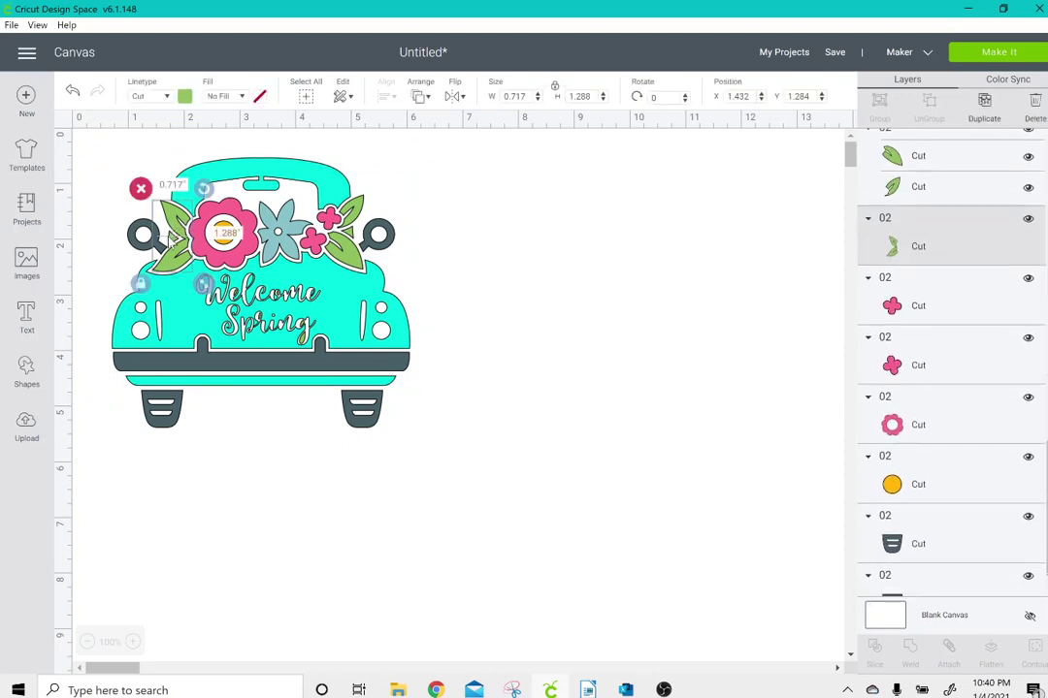
{"action": "left_click", "coordinate": [357, 211], "text": "shift"}
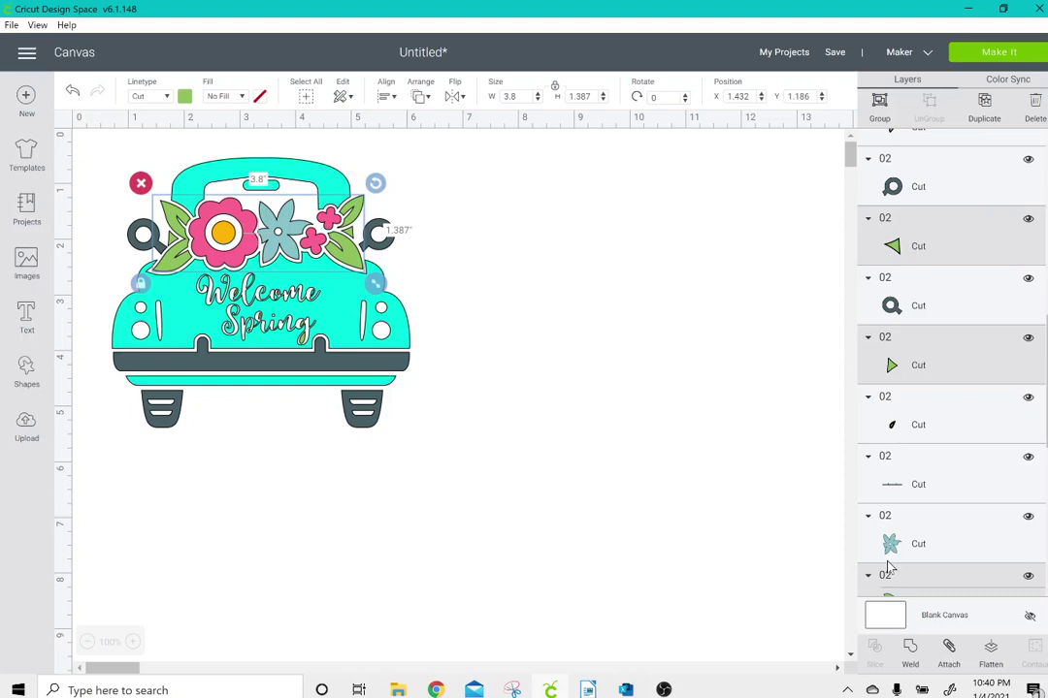
{"action": "left_click", "coordinate": [950, 656]}
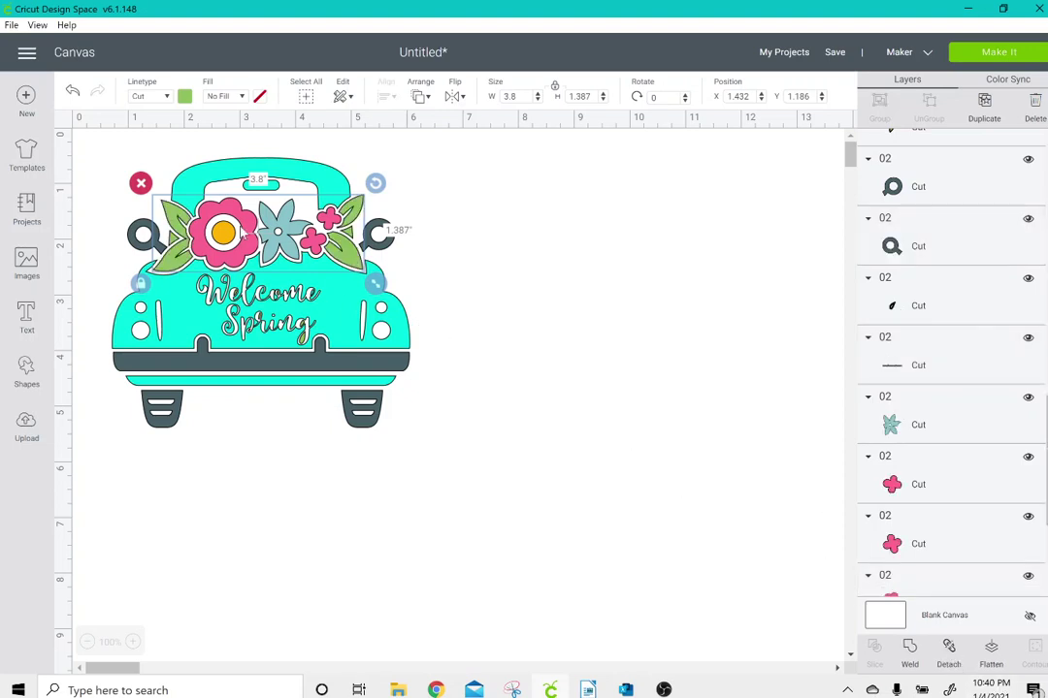
{"action": "left_click", "coordinate": [176, 184]}
{"action": "left_click", "coordinate": [445, 246]}
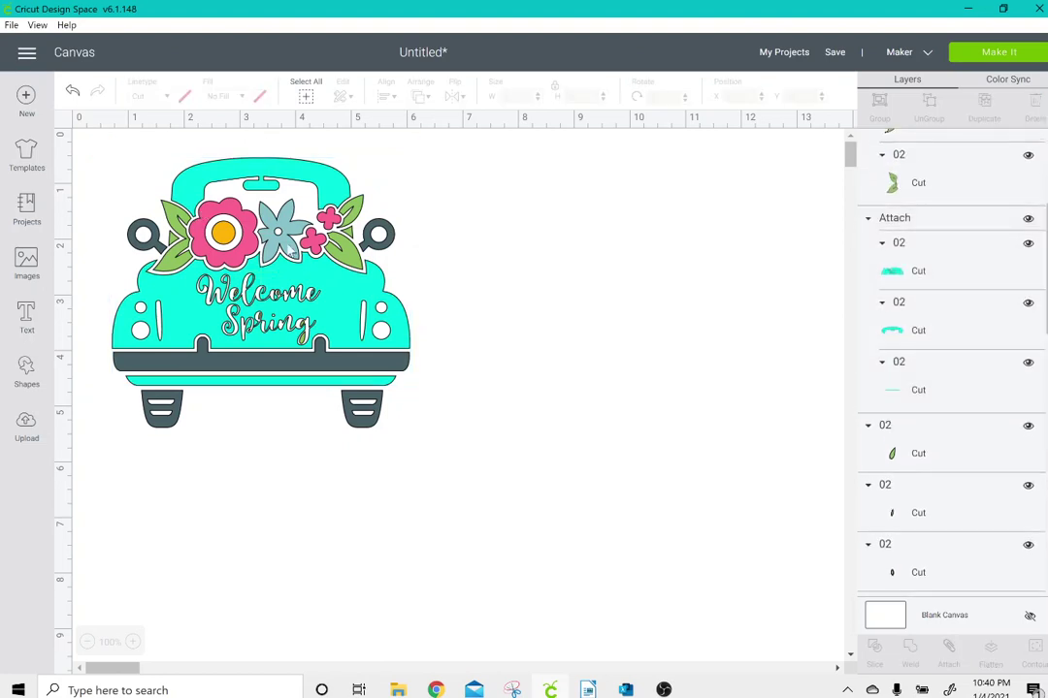
Attach the large pink flower, the blue flower and the upper small pink flower together
{"action": "left_click", "coordinate": [203, 234]}
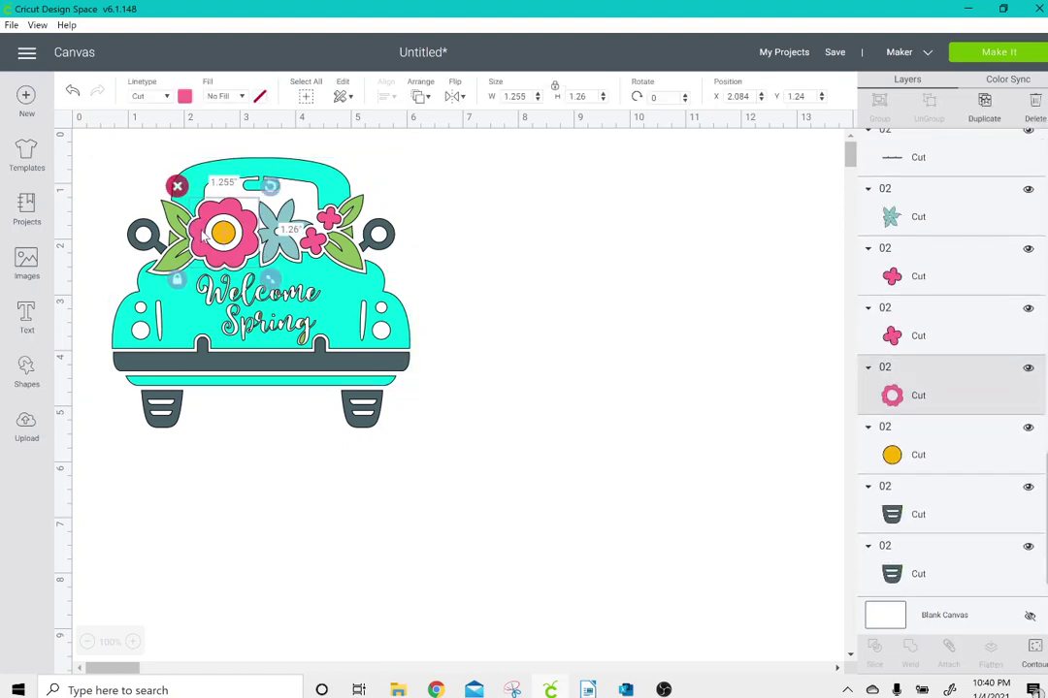
{"action": "left_click", "coordinate": [264, 208], "text": "shift"}
{"action": "left_click", "coordinate": [330, 221], "text": "shift"}
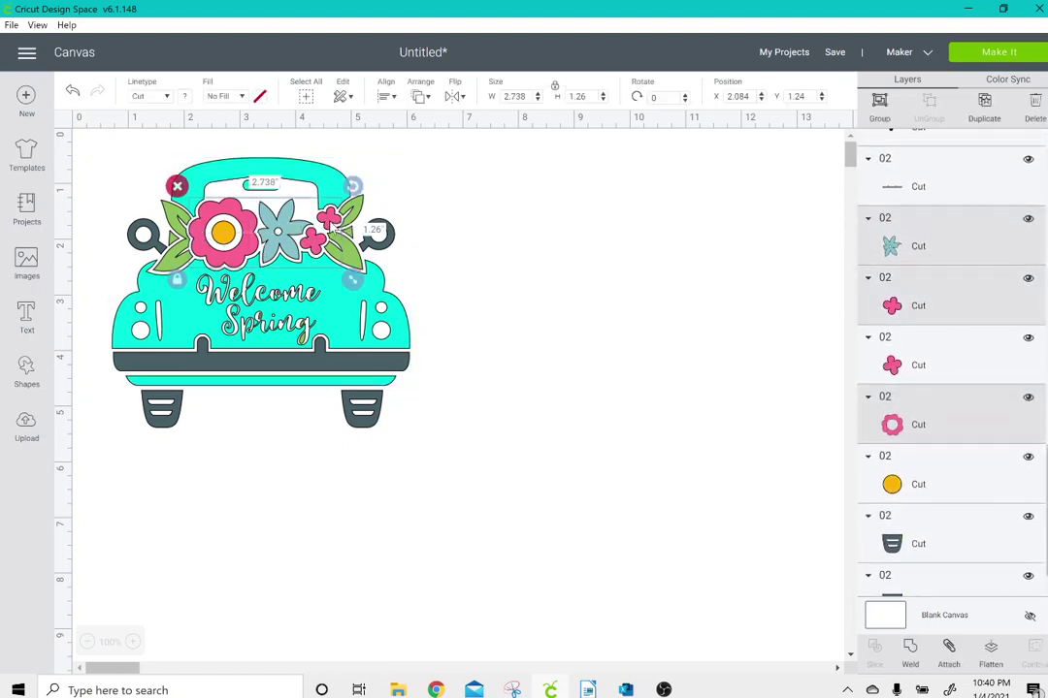
{"action": "left_click", "coordinate": [951, 663]}
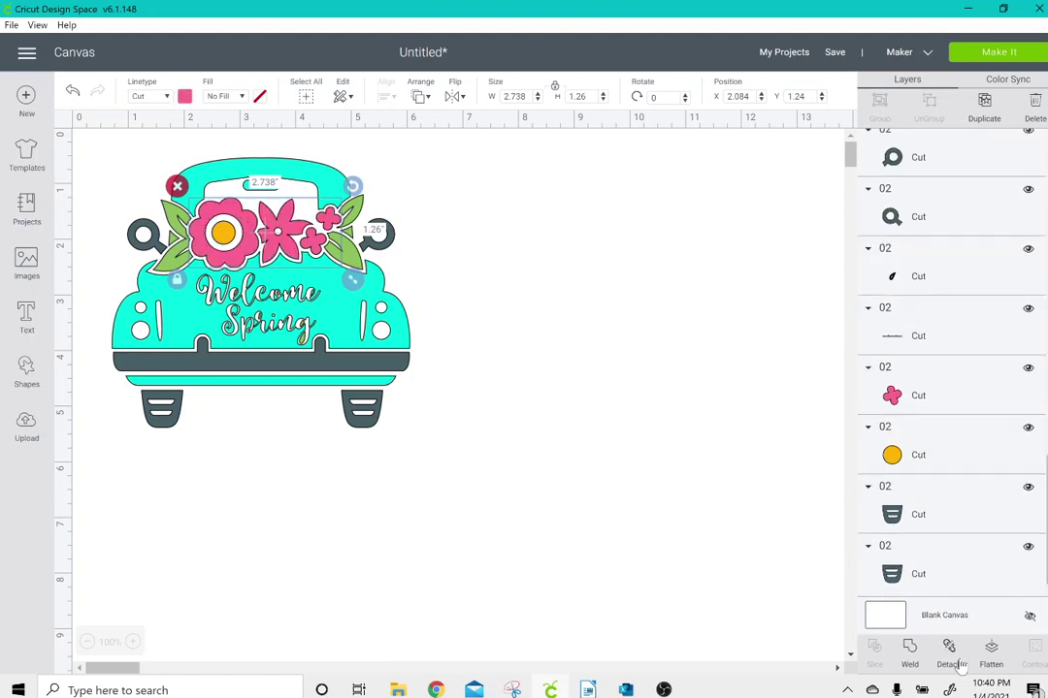
{"action": "left_click", "coordinate": [543, 418]}
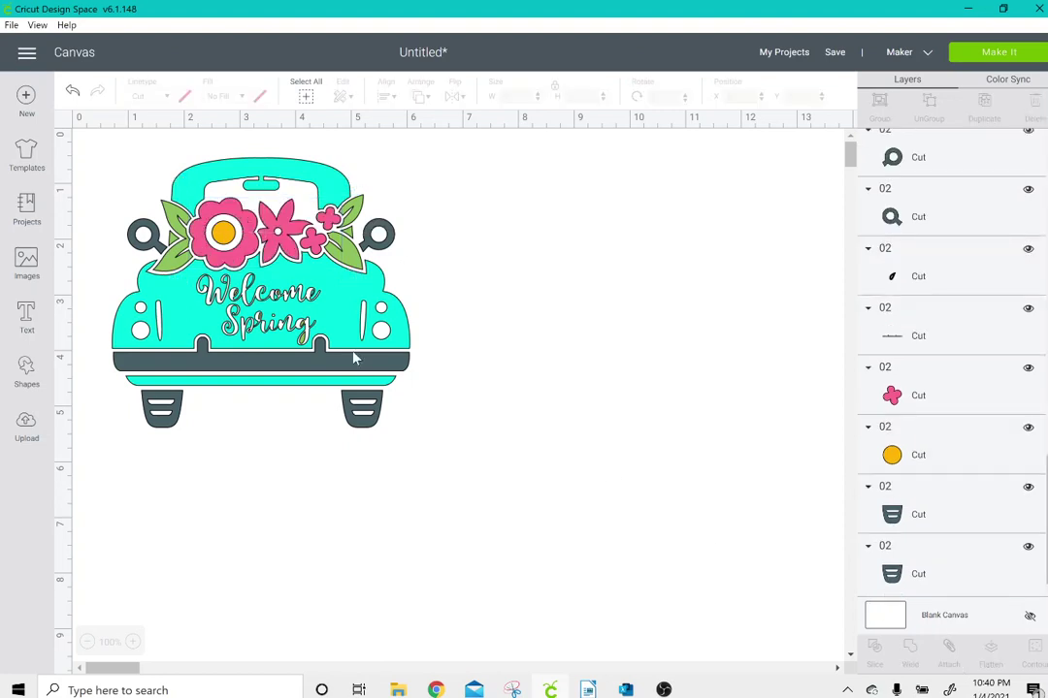
Attach the two dark gray mirrors, the bumper and the two tires together, and dismiss the Sticky Keys prompt
{"action": "left_click", "coordinate": [146, 241]}
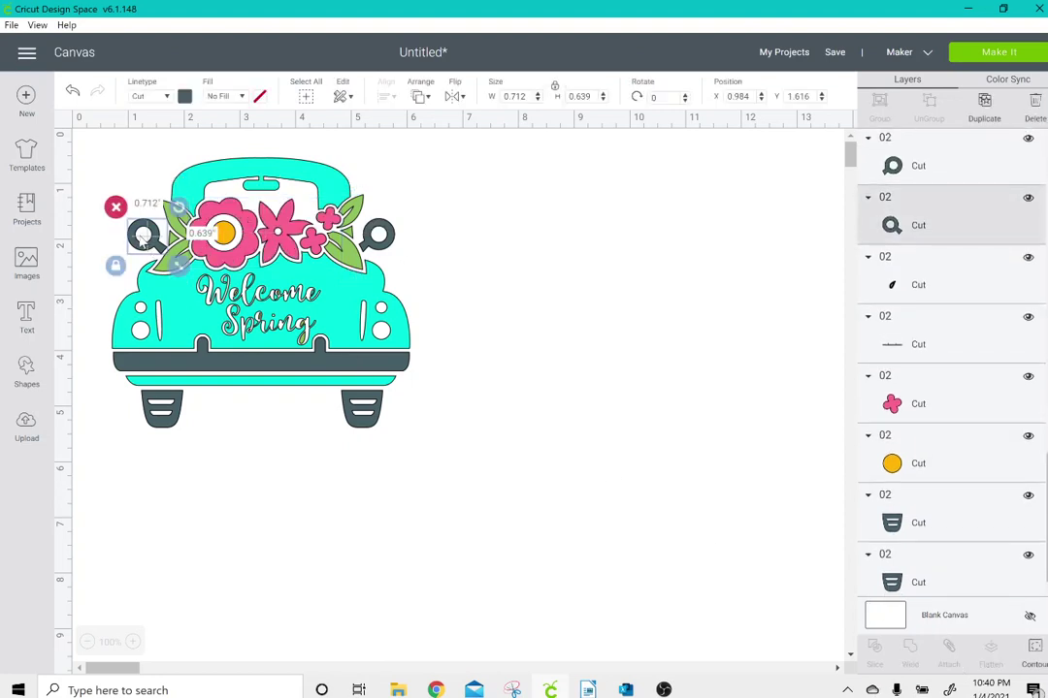
{"action": "left_click", "coordinate": [150, 367], "text": "shift"}
{"action": "left_click", "coordinate": [153, 416], "text": "shift"}
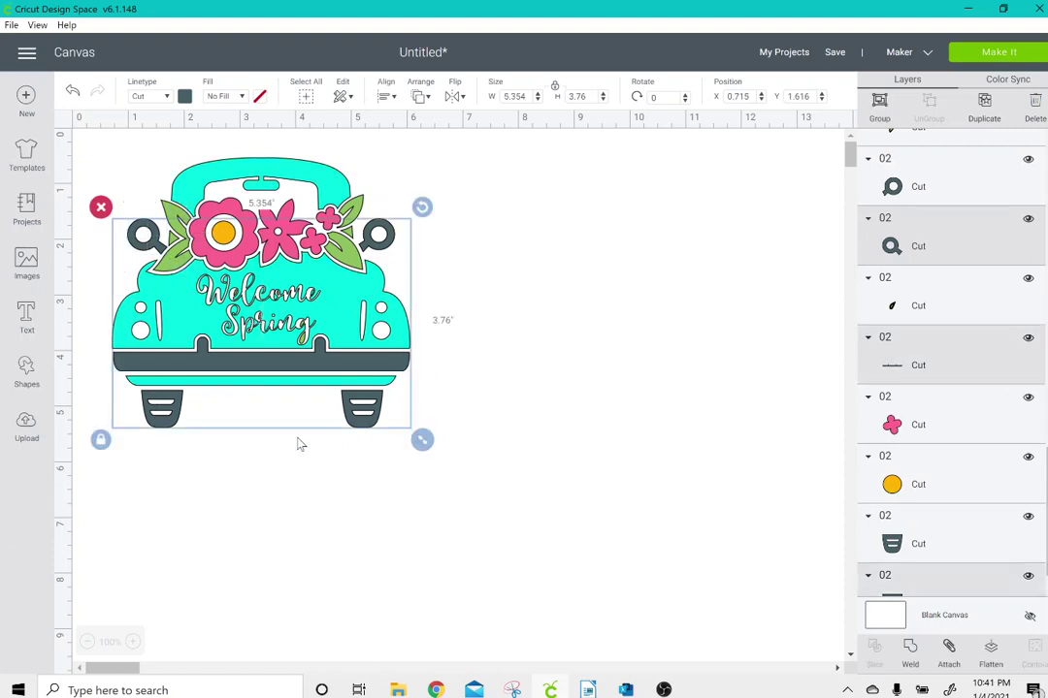
{"action": "left_click", "coordinate": [349, 418], "text": "shift"}
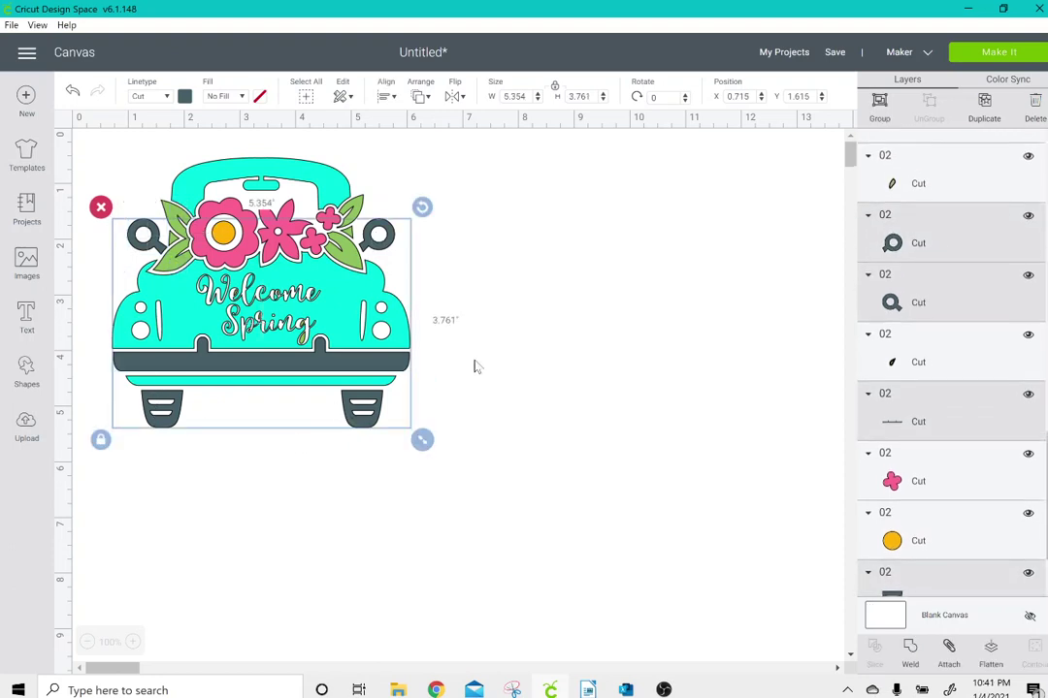
{"action": "left_click", "coordinate": [949, 650]}
{"action": "key", "text": "shift"}
{"action": "key", "text": "shift"}
{"action": "key", "text": "shift"}
{"action": "key", "text": "shift"}
{"action": "key", "text": "shift"}
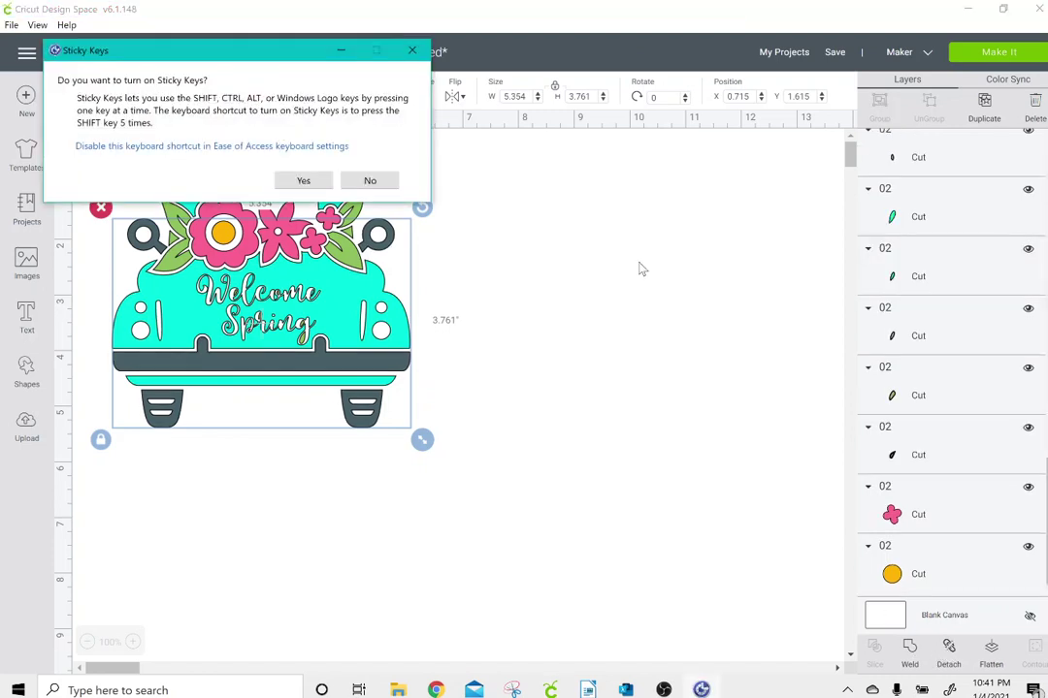
{"action": "left_click", "coordinate": [411, 50]}
{"action": "left_click", "coordinate": [744, 273]}
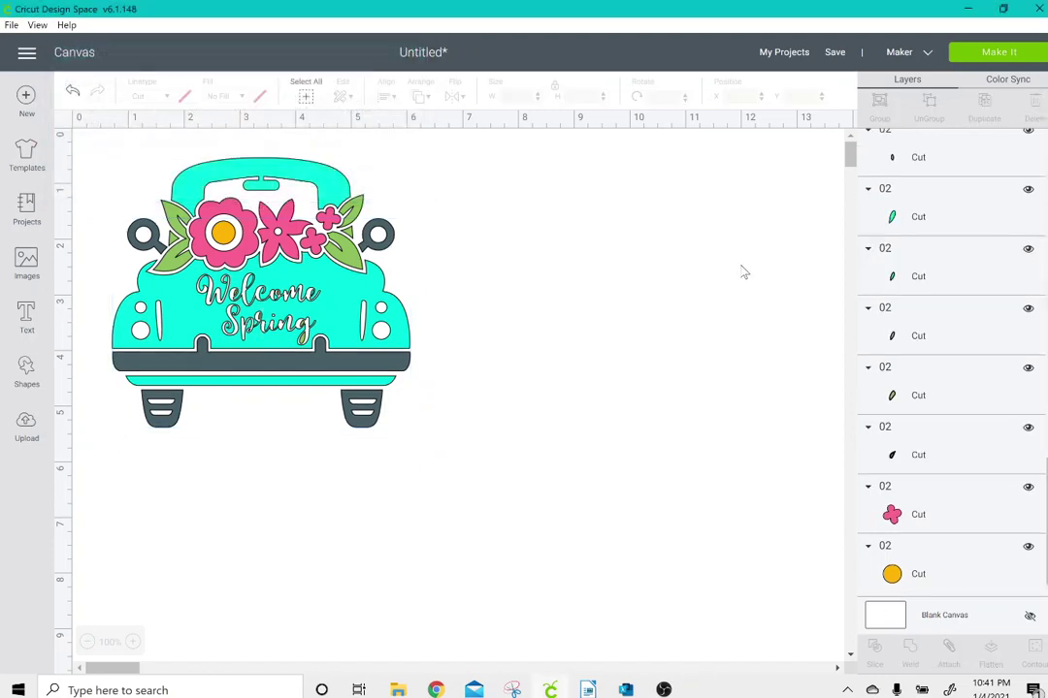
Open the mat preview and examine how the attached turquoise, green, dark gray and pink pieces are laid out on their mats
{"action": "left_click", "coordinate": [982, 54]}
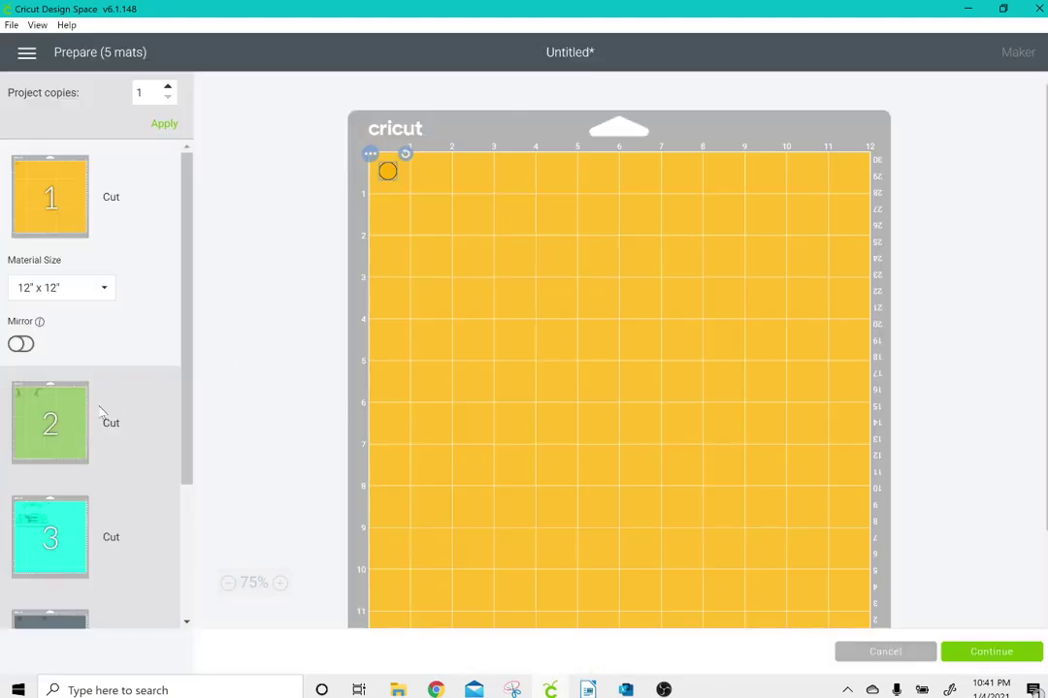
{"action": "left_click", "coordinate": [52, 524]}
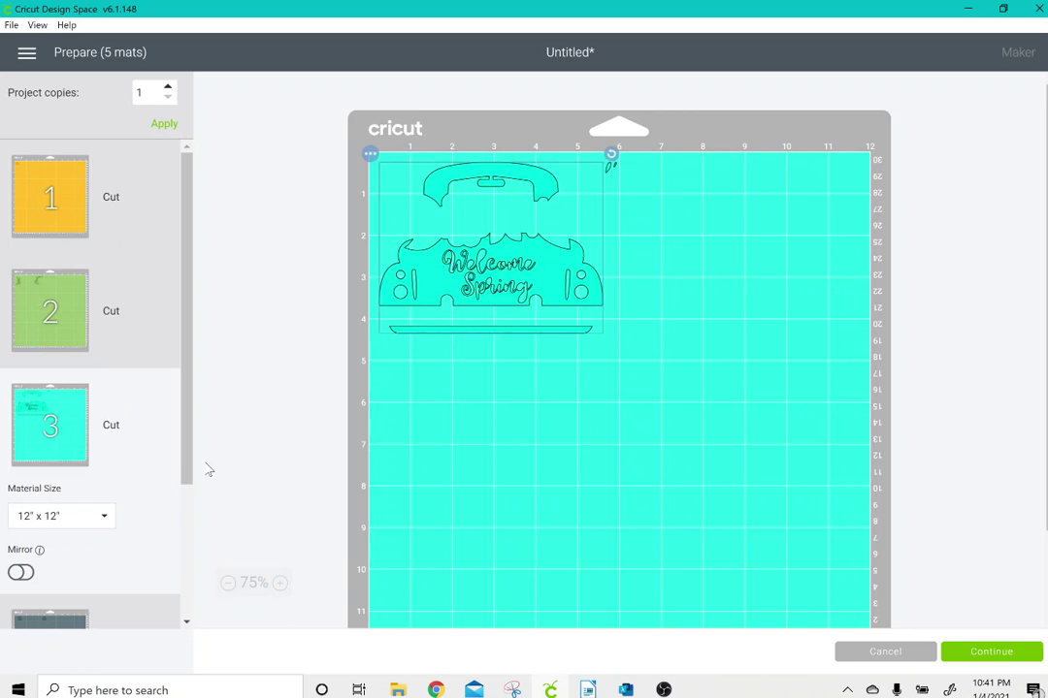
{"action": "left_click", "coordinate": [69, 323]}
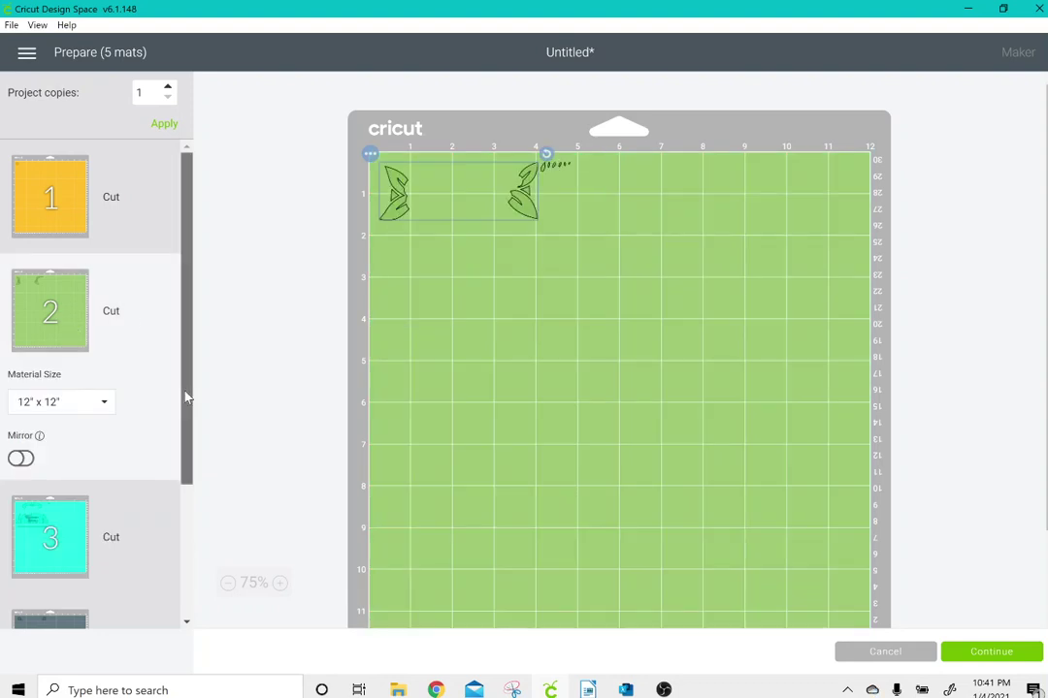
{"action": "left_click_drag", "start_coordinate": [184, 398], "coordinate": [187, 514]}
{"action": "left_click", "coordinate": [70, 495]}
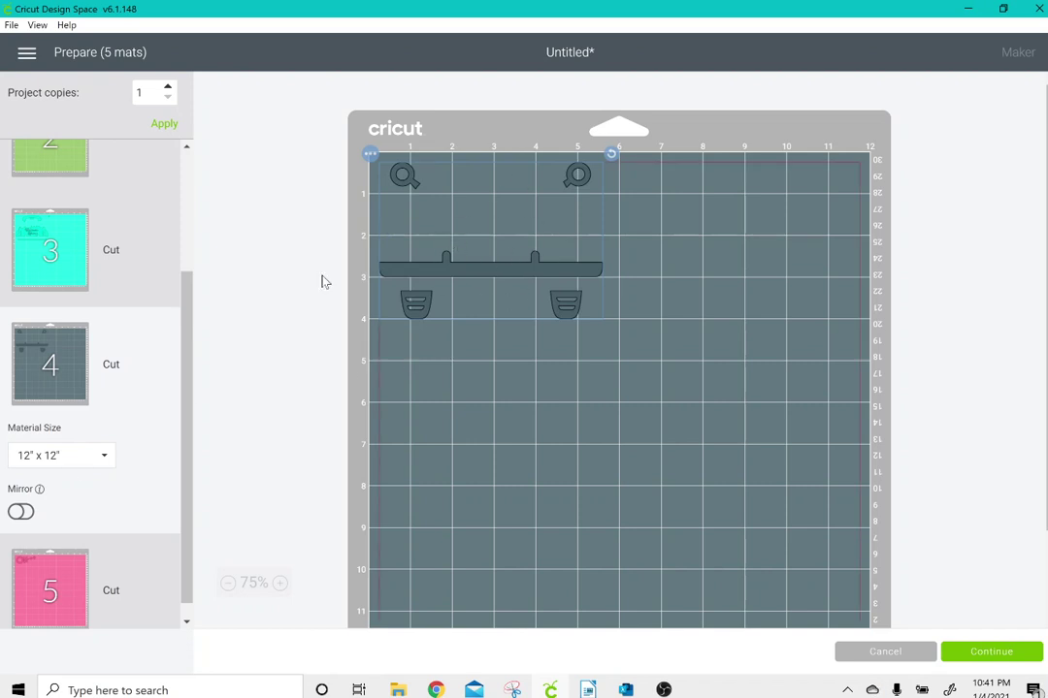
{"action": "scroll", "coordinate": [184, 359], "scroll_direction": "down", "scroll_amount": 1}
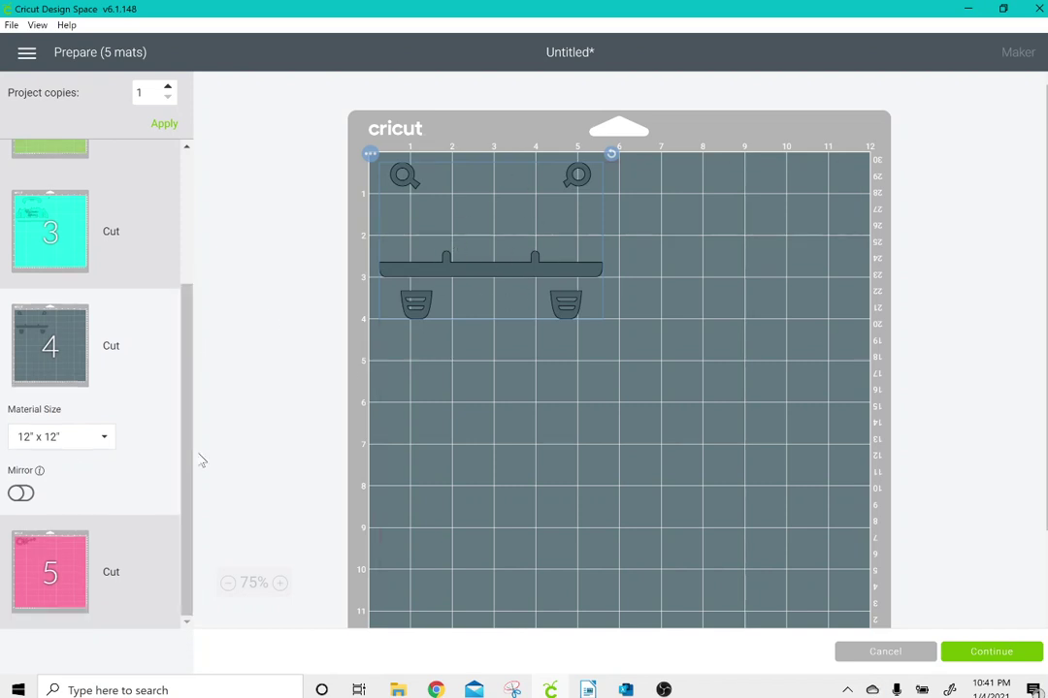
{"action": "left_click", "coordinate": [71, 570]}
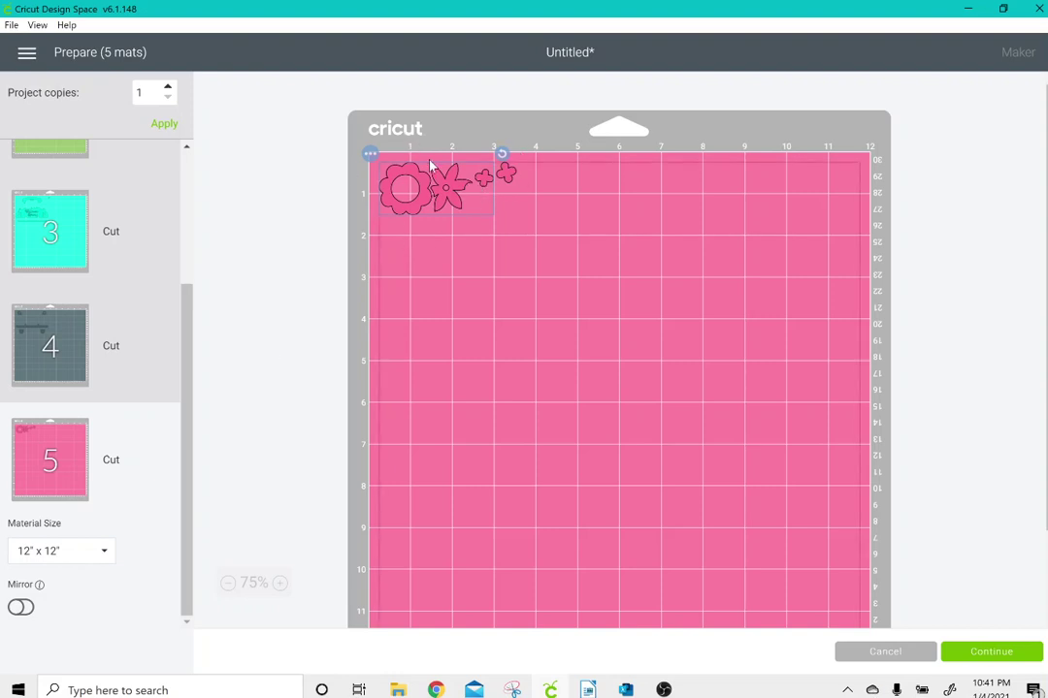
{"action": "scroll", "coordinate": [189, 325], "scroll_direction": "up", "scroll_amount": 2}
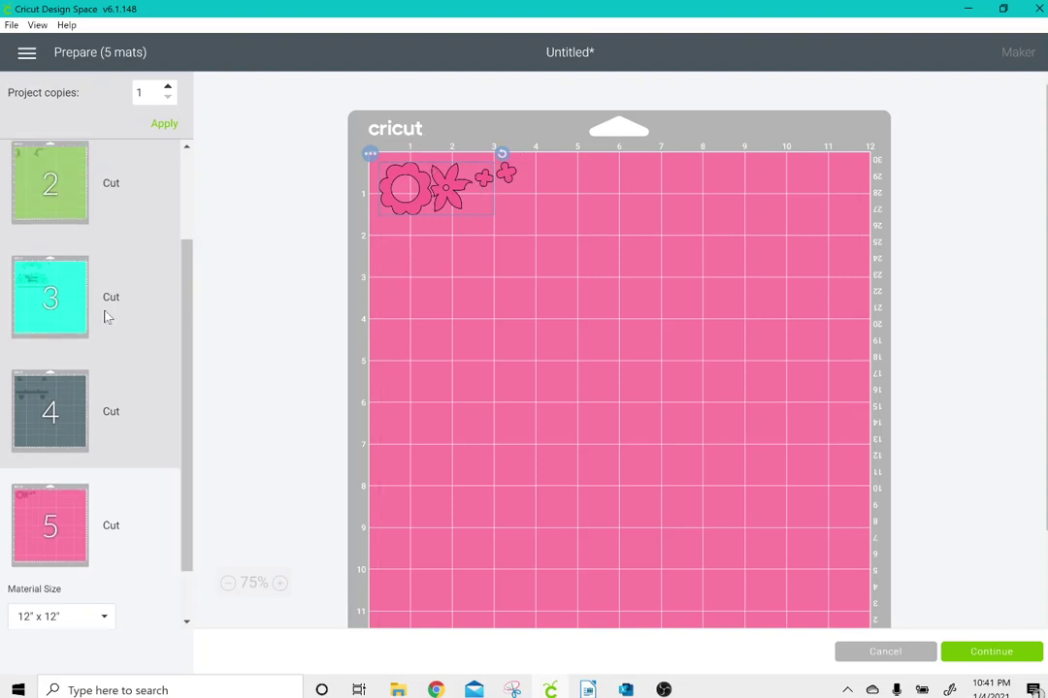
{"action": "left_click", "coordinate": [68, 316]}
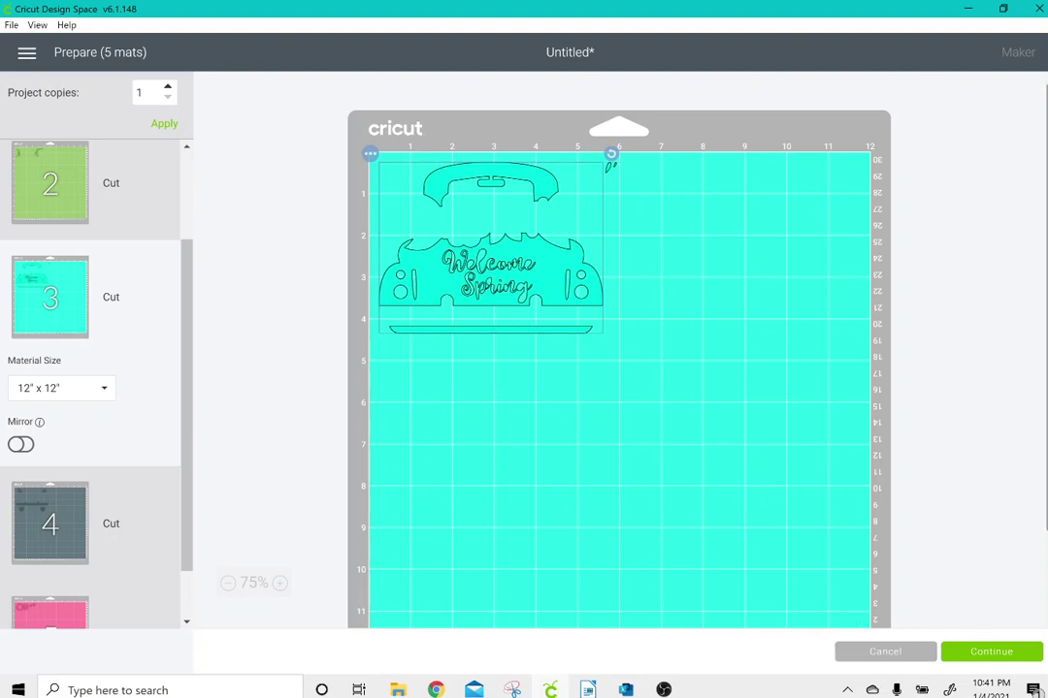
{"action": "left_click", "coordinate": [63, 187]}
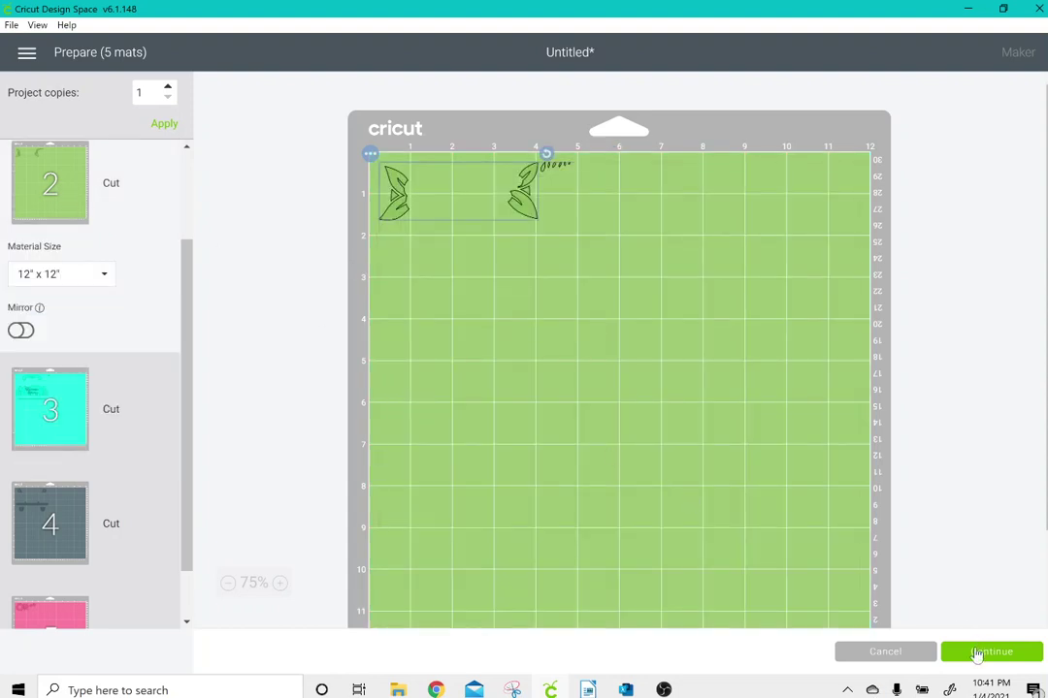
Continue to the cut setup, set the base material to Premium Vinyl, and inspect mat 2 before selecting mat 3
{"action": "left_click", "coordinate": [977, 653]}
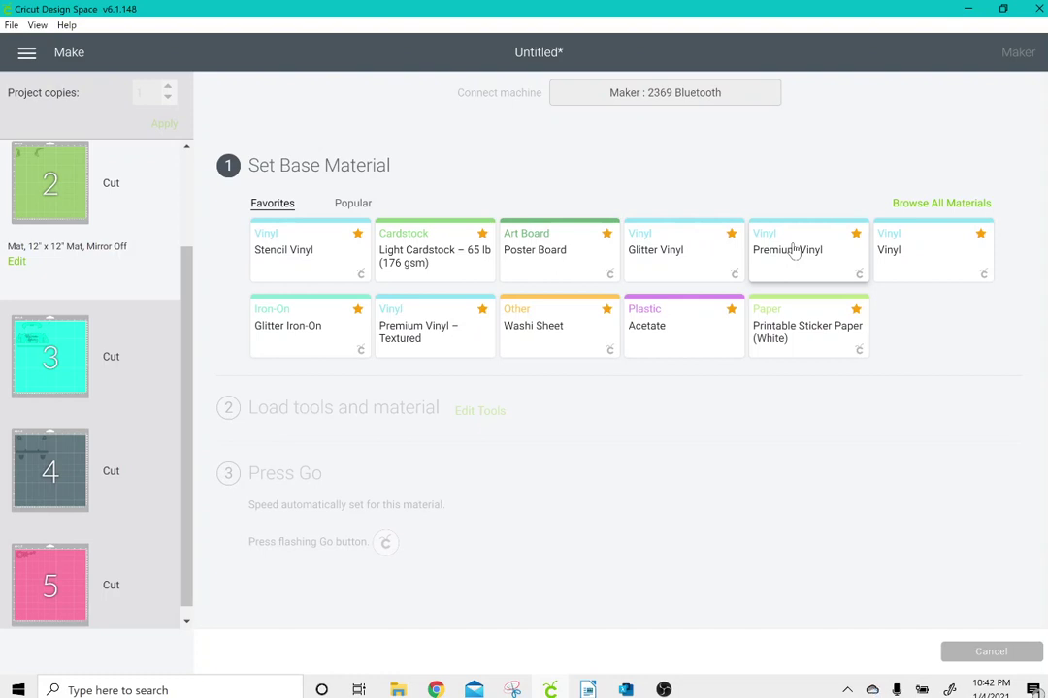
{"action": "left_click", "coordinate": [794, 251]}
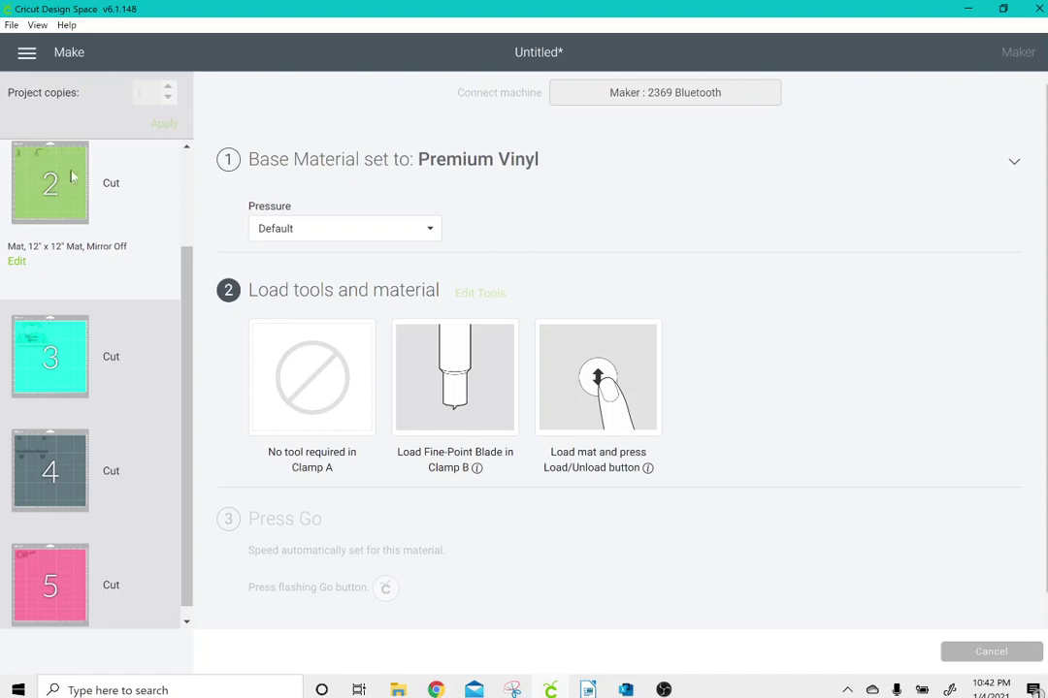
{"action": "mouse_move", "coordinate": [32, 163]}
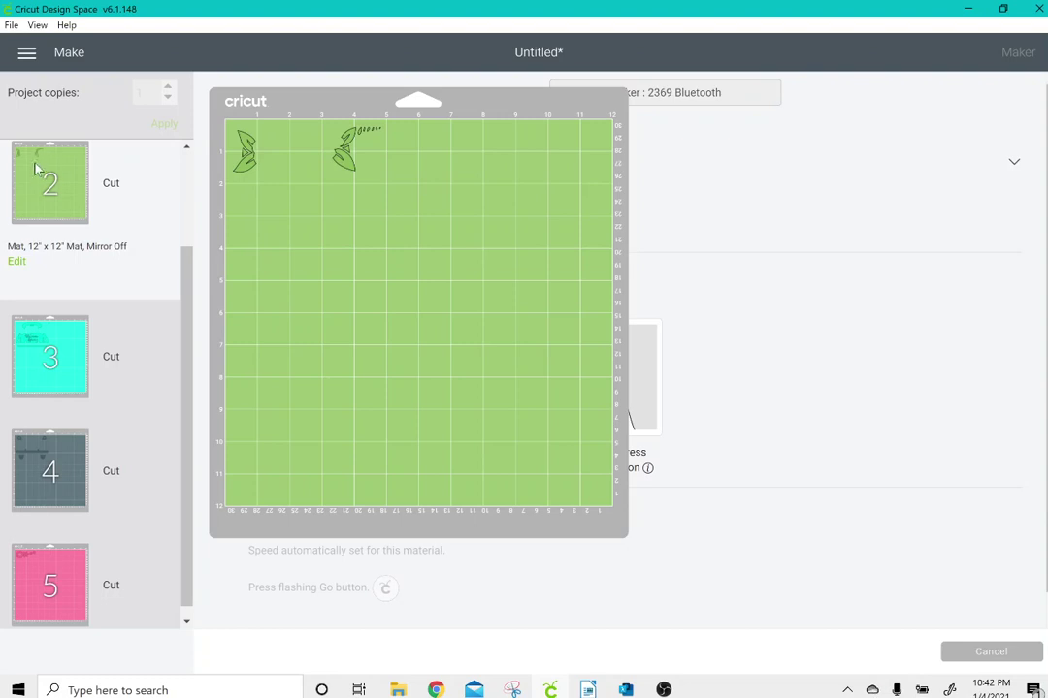
{"action": "left_click", "coordinate": [50, 340]}
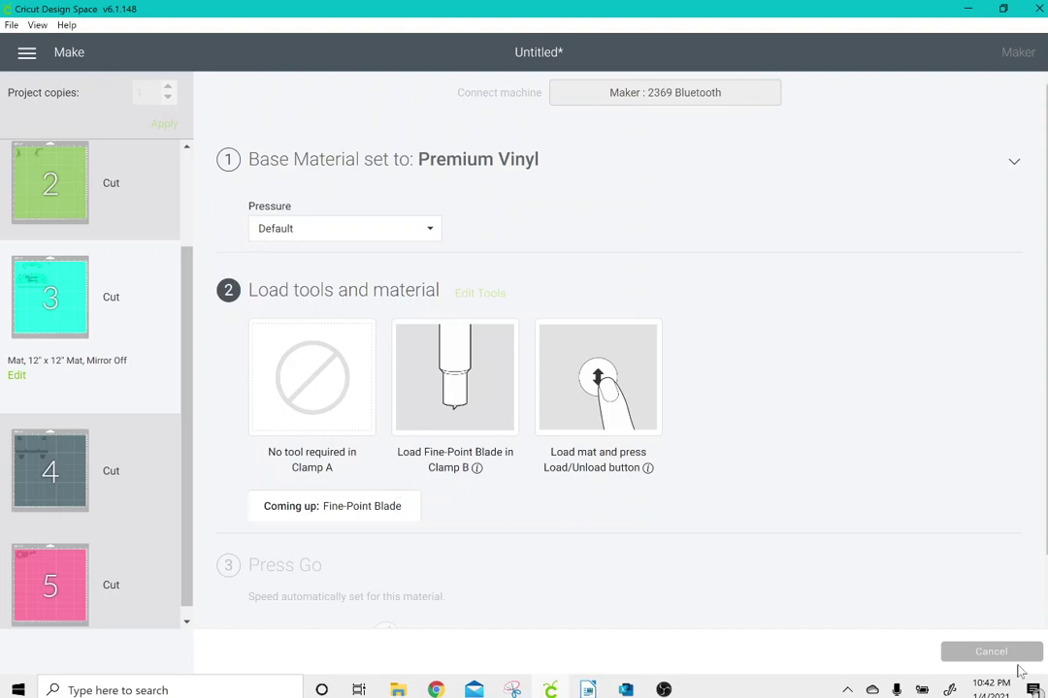
Cancel the cut and confirm the cancellation to return to the mat preview
{"action": "left_click", "coordinate": [991, 652]}
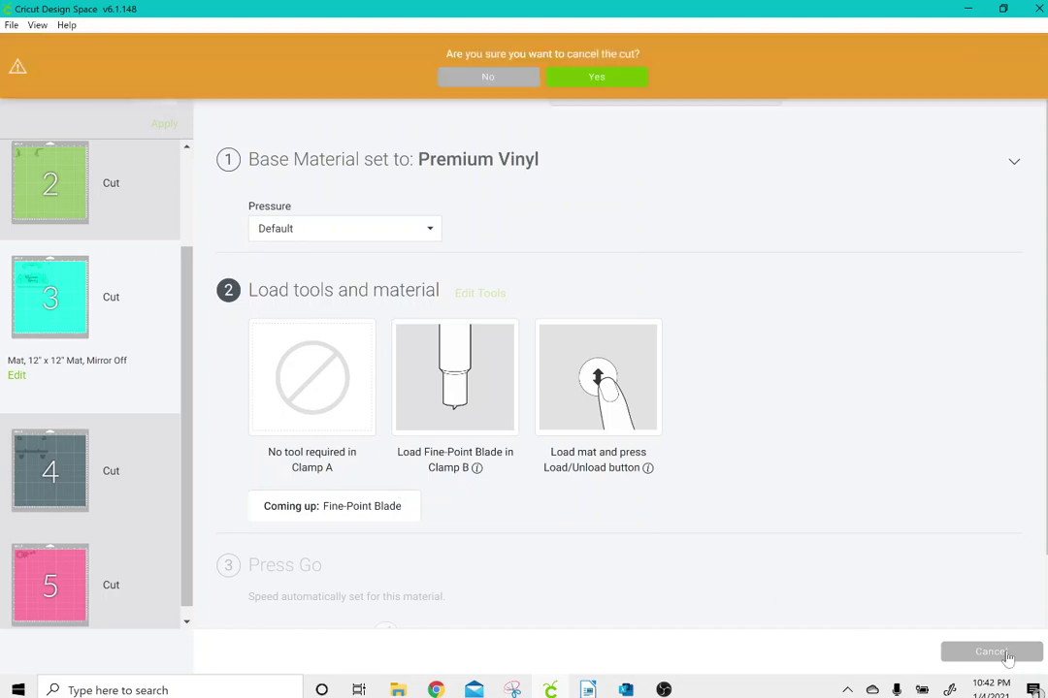
{"action": "left_click", "coordinate": [622, 79]}
{"action": "left_click", "coordinate": [663, 690]}
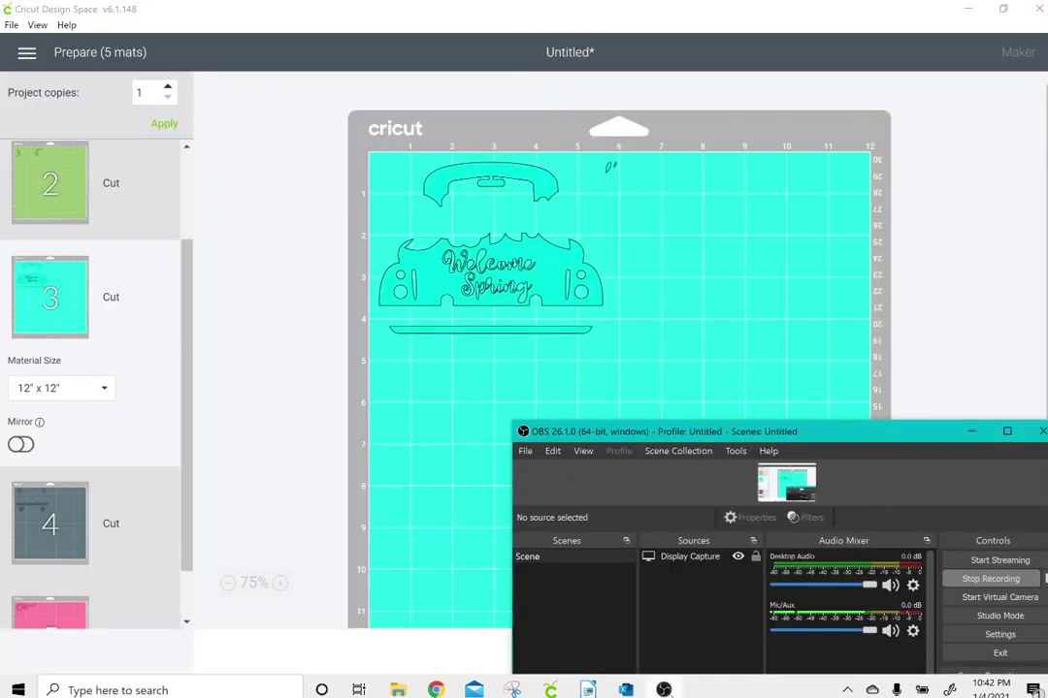